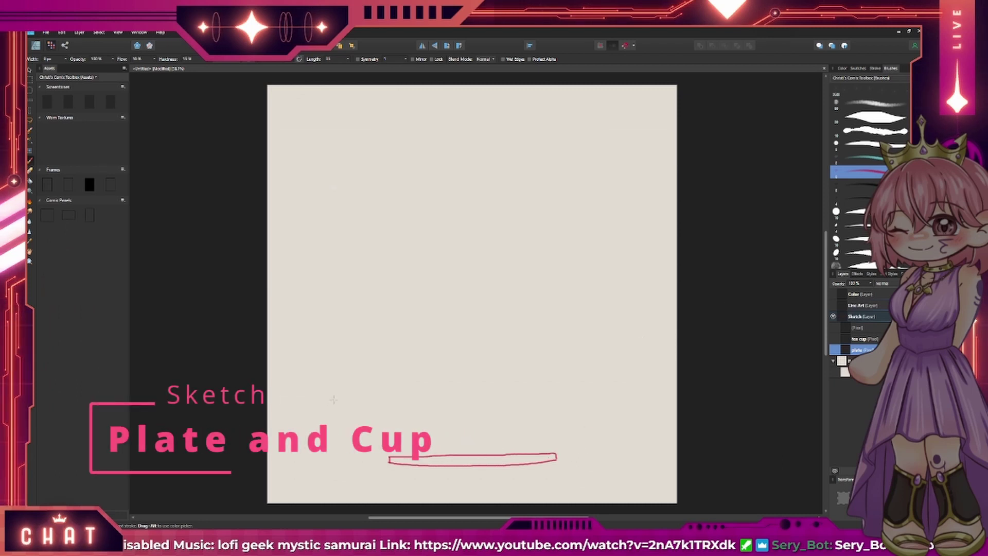
- Sketch the red saucer's sides, top rim and inner curve on the plate layer, redoing rough strokes
{"action": "left_click_drag", "start_coordinate": [336, 398], "coordinate": [421, 457]}
{"action": "left_click_drag", "start_coordinate": [602, 391], "coordinate": [568, 439]}
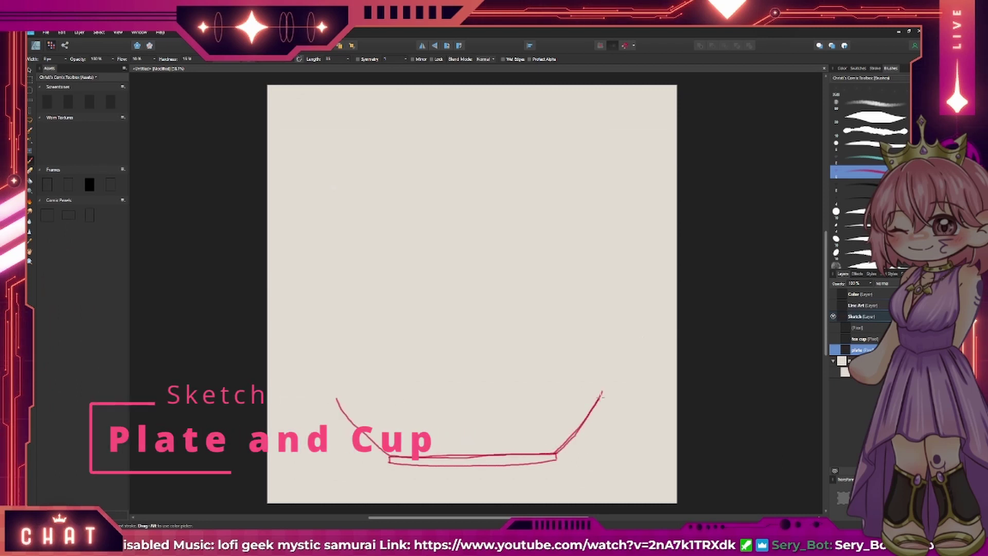
{"action": "left_click_drag", "start_coordinate": [337, 395], "coordinate": [585, 383]}
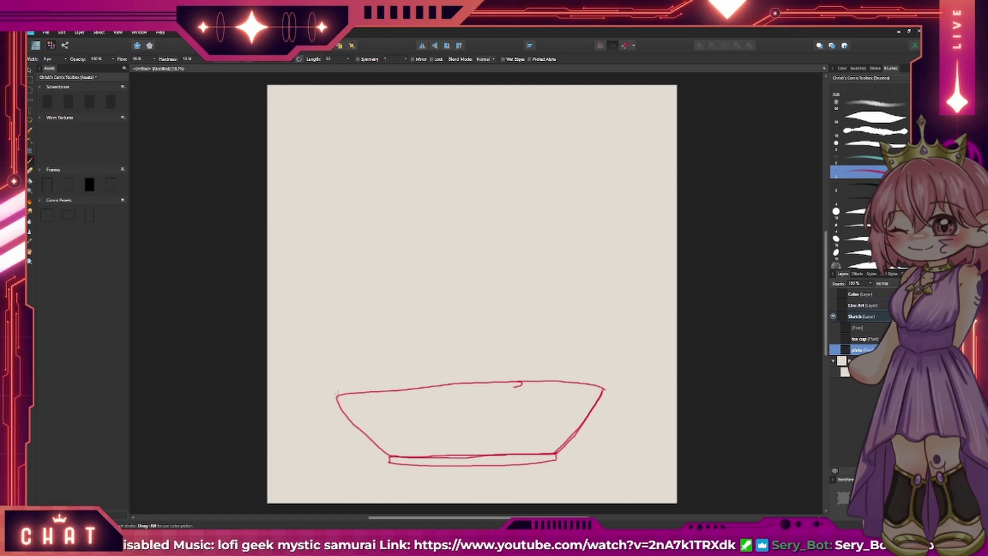
{"action": "key", "text": "ctrl+z"}
{"action": "key", "text": "ctrl+z"}
{"action": "key", "text": "ctrl+z"}
{"action": "left_click_drag", "start_coordinate": [480, 384], "coordinate": [370, 392]}
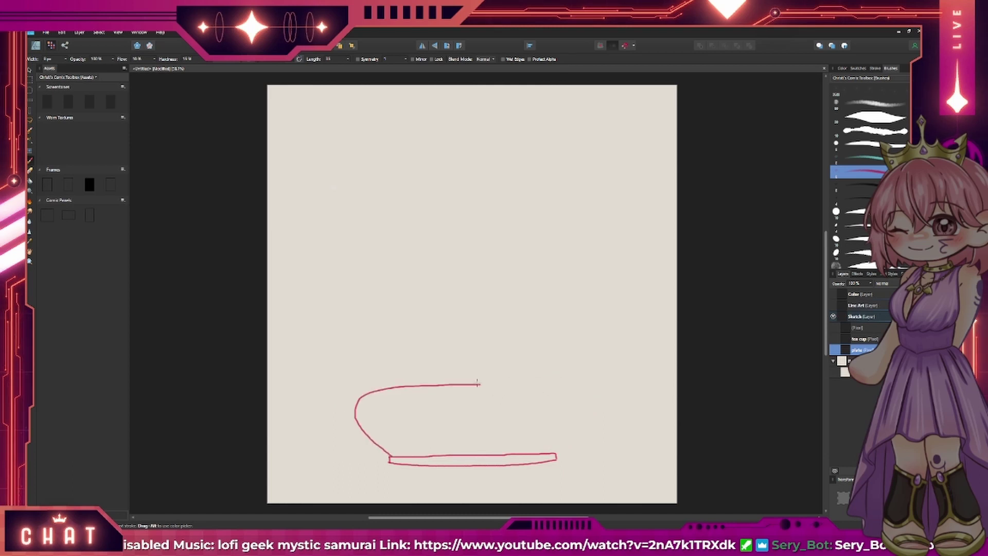
{"action": "left_click_drag", "start_coordinate": [478, 384], "coordinate": [555, 453]}
{"action": "key", "text": "ctrl+z"}
{"action": "left_click_drag", "start_coordinate": [479, 384], "coordinate": [556, 453]}
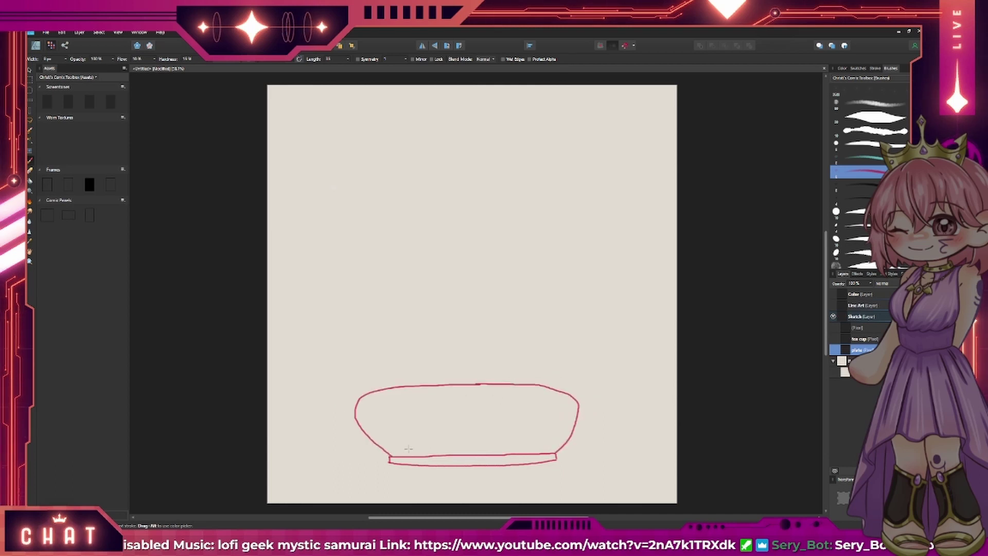
{"action": "left_click_drag", "start_coordinate": [569, 416], "coordinate": [363, 406]}
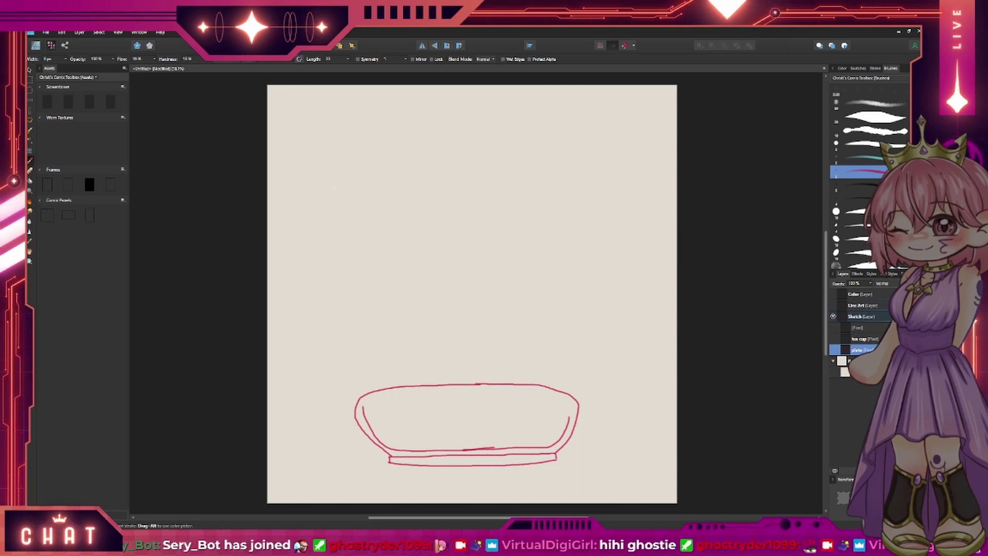
{"action": "key", "text": "alt+bracketright"}
- Draw the red cup body, handle and oval rim, redrawing the rim's front curve
{"action": "left_click_drag", "start_coordinate": [420, 308], "coordinate": [513, 364]}
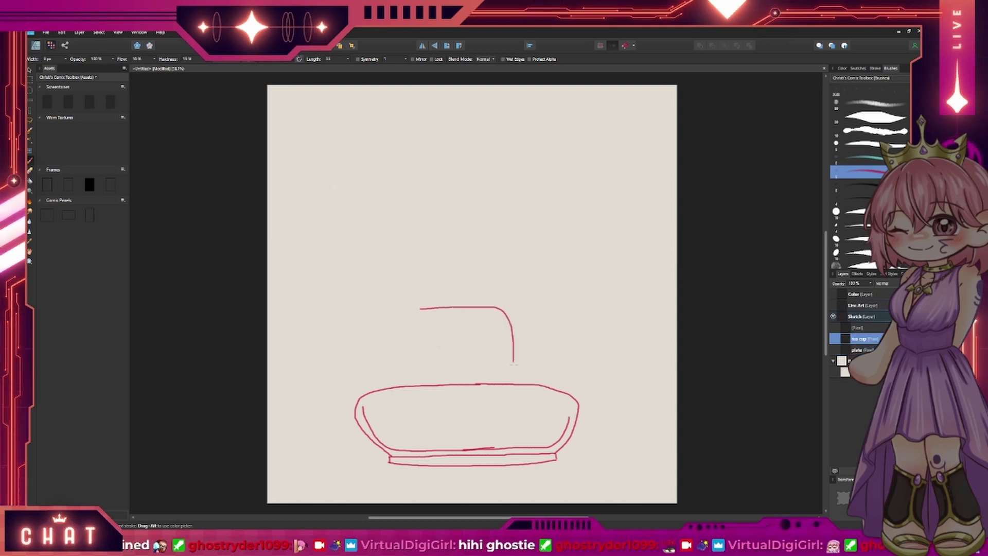
{"action": "left_click_drag", "start_coordinate": [407, 310], "coordinate": [495, 443]}
{"action": "left_click_drag", "start_coordinate": [564, 353], "coordinate": [507, 435]}
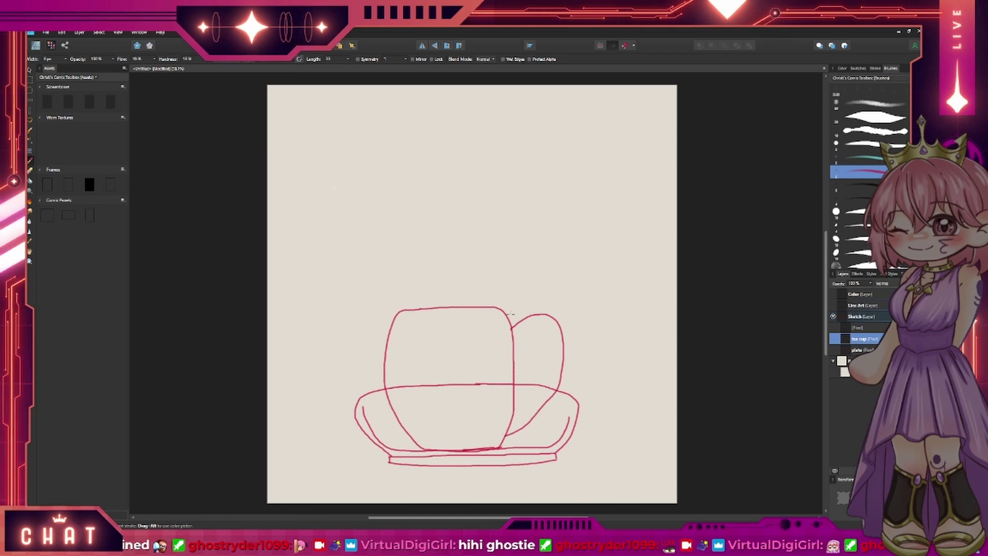
{"action": "left_click_drag", "start_coordinate": [514, 345], "coordinate": [513, 416]}
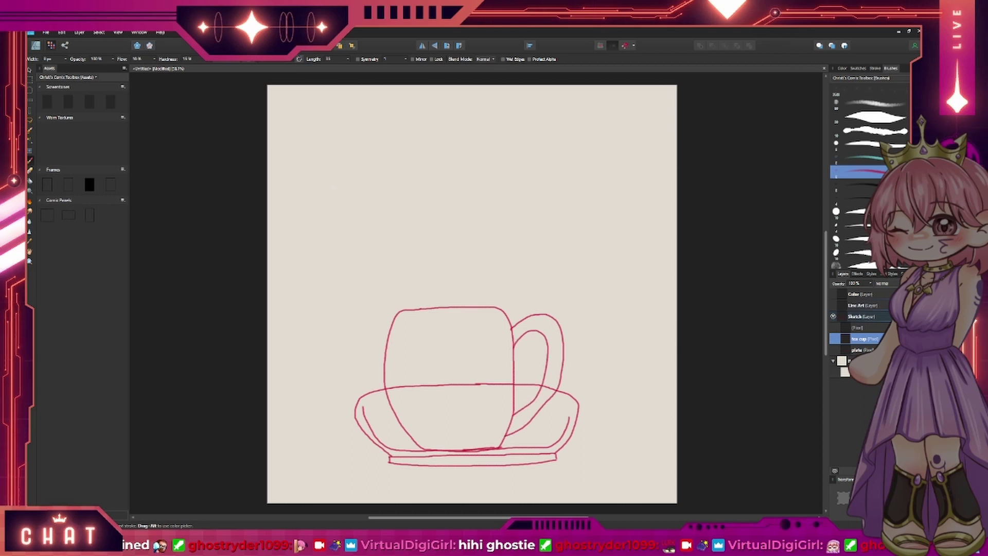
{"action": "left_click_drag", "start_coordinate": [466, 304], "coordinate": [512, 335]}
{"action": "key", "text": "ctrl+z"}
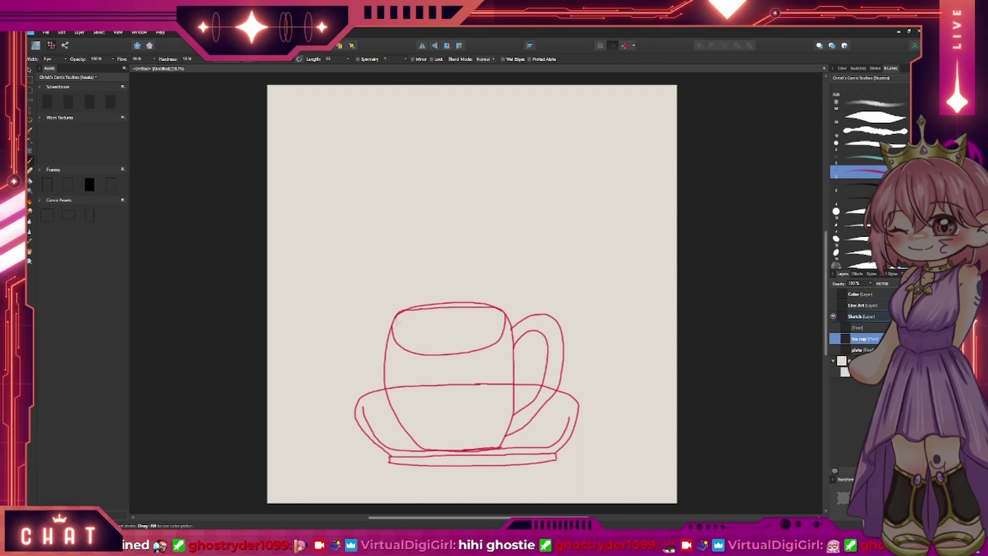
{"action": "left_click_drag", "start_coordinate": [395, 322], "coordinate": [455, 308]}
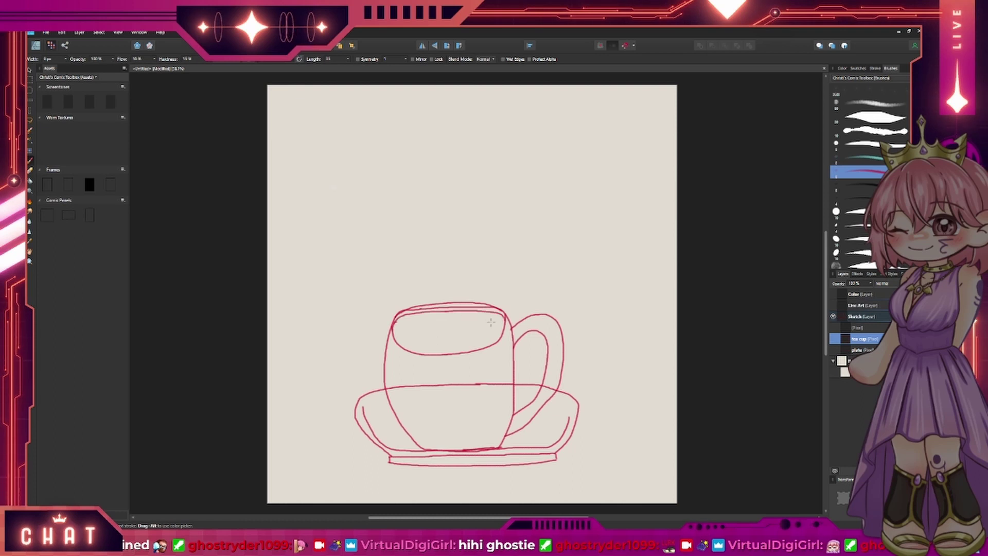
{"action": "scroll", "coordinate": [490, 321], "scroll_direction": "down", "scroll_amount": 3}
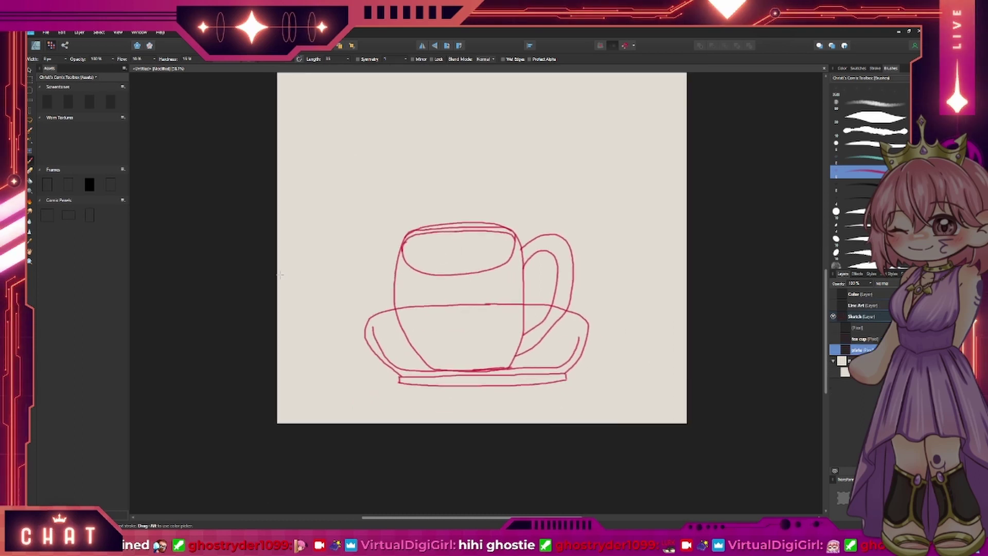
- Erase the old saucer's back edge, curves and plate line
{"action": "key", "text": "e"}
{"action": "left_click_drag", "start_coordinate": [397, 310], "coordinate": [512, 302]}
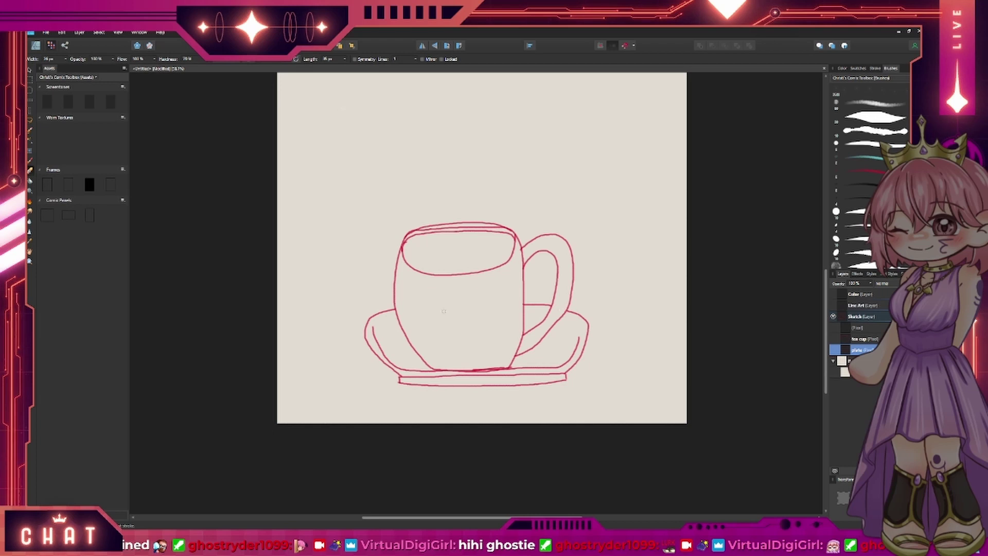
{"action": "left_click_drag", "start_coordinate": [444, 311], "coordinate": [384, 352]}
{"action": "left_click_drag", "start_coordinate": [587, 324], "coordinate": [520, 360]}
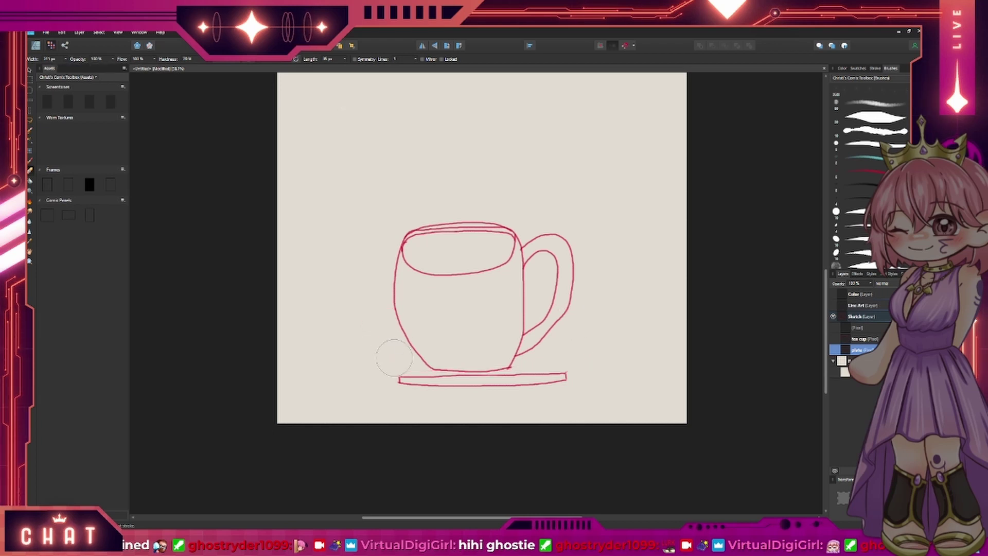
{"action": "left_click_drag", "start_coordinate": [399, 380], "coordinate": [566, 378]}
- Brush a new, flatter saucer ellipse with a top edge under the cup
{"action": "key", "text": "b"}
{"action": "mouse_move", "coordinate": [403, 332]}
{"action": "left_mouse_down"}
{"action": "mouse_move", "coordinate": [381, 344]}
{"action": "mouse_move", "coordinate": [369, 380]}
{"action": "left_mouse_up"}
{"action": "left_click_drag", "start_coordinate": [476, 329], "coordinate": [407, 332]}
{"action": "key", "text": "ctrl+z"}
{"action": "mouse_move", "coordinate": [509, 395]}
{"action": "left_mouse_down"}
{"action": "mouse_move", "coordinate": [406, 395]}
{"action": "mouse_move", "coordinate": [511, 399]}
{"action": "left_mouse_up"}
{"action": "left_click_drag", "start_coordinate": [372, 352], "coordinate": [527, 345]}
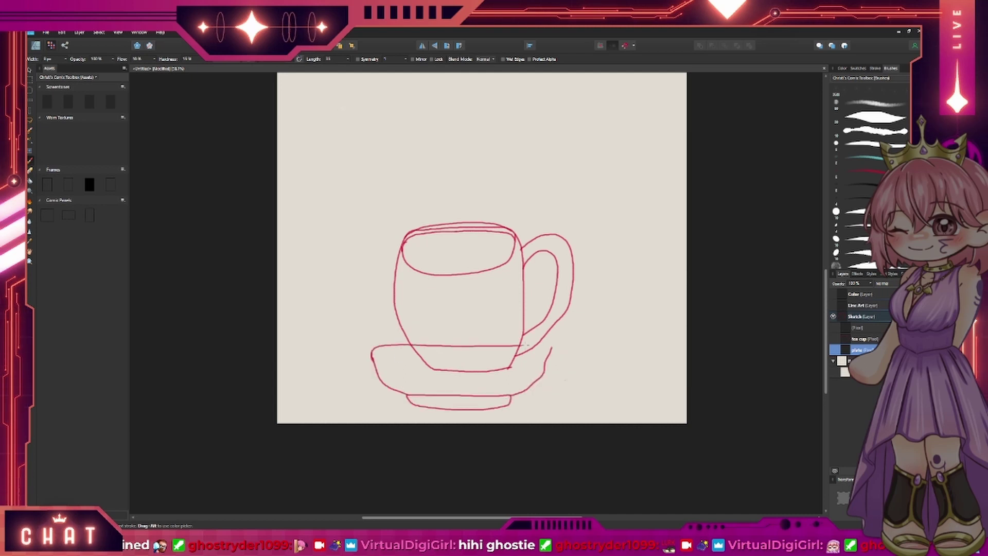
- Enlarge and reposition the saucer and cup drawings with the Move Tool
{"action": "key", "text": "v"}
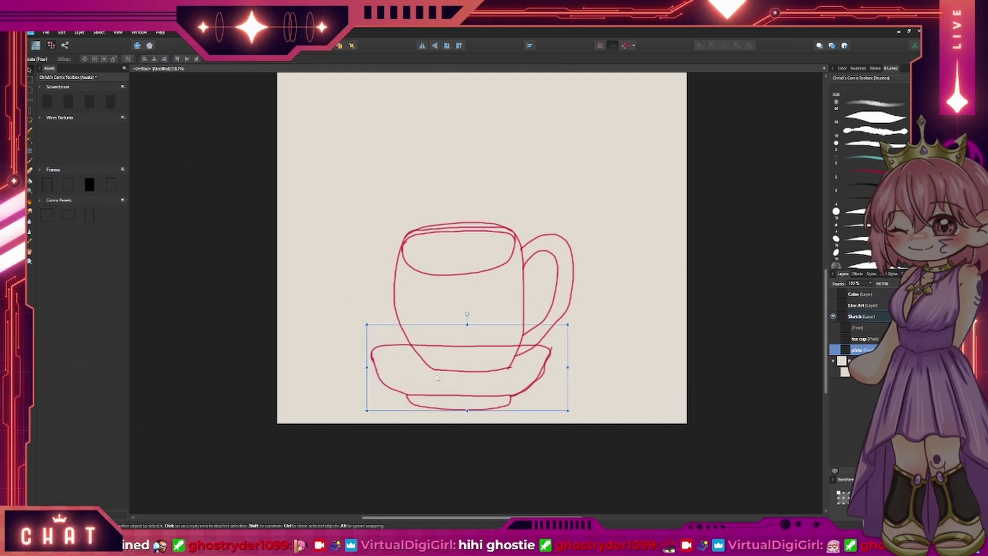
{"action": "mouse_move", "coordinate": [364, 323]}
{"action": "left_mouse_down"}
{"action": "mouse_move", "coordinate": [349, 305]}
{"action": "mouse_move", "coordinate": [360, 315]}
{"action": "left_mouse_up"}
{"action": "left_click", "coordinate": [453, 253]}
{"action": "left_click_drag", "start_coordinate": [578, 372], "coordinate": [611, 414]}
{"action": "left_click", "coordinate": [381, 370]}
{"action": "left_click_drag", "start_coordinate": [463, 309], "coordinate": [407, 335]}
- Trim the saucer's top-right line with a small eraser and thicken its left edge
{"action": "left_click", "coordinate": [857, 350]}
{"action": "key", "text": "e"}
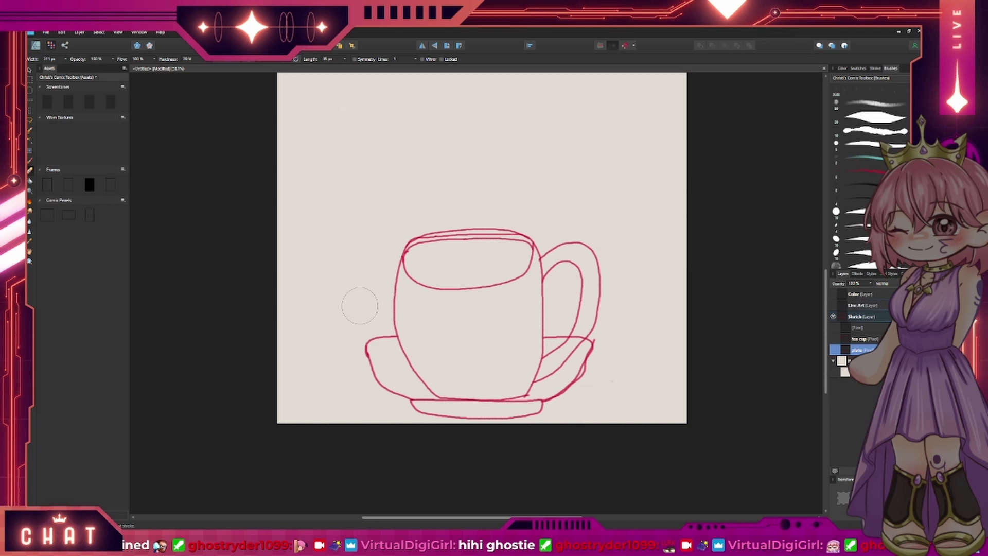
{"action": "key", "text": "bracketleft"}
{"action": "key", "text": "bracketleft"}
{"action": "key", "text": "bracketleft"}
{"action": "mouse_move", "coordinate": [569, 336]}
{"action": "left_mouse_down"}
{"action": "mouse_move", "coordinate": [576, 337]}
{"action": "mouse_move", "coordinate": [574, 380]}
{"action": "left_mouse_up"}
{"action": "key", "text": "b"}
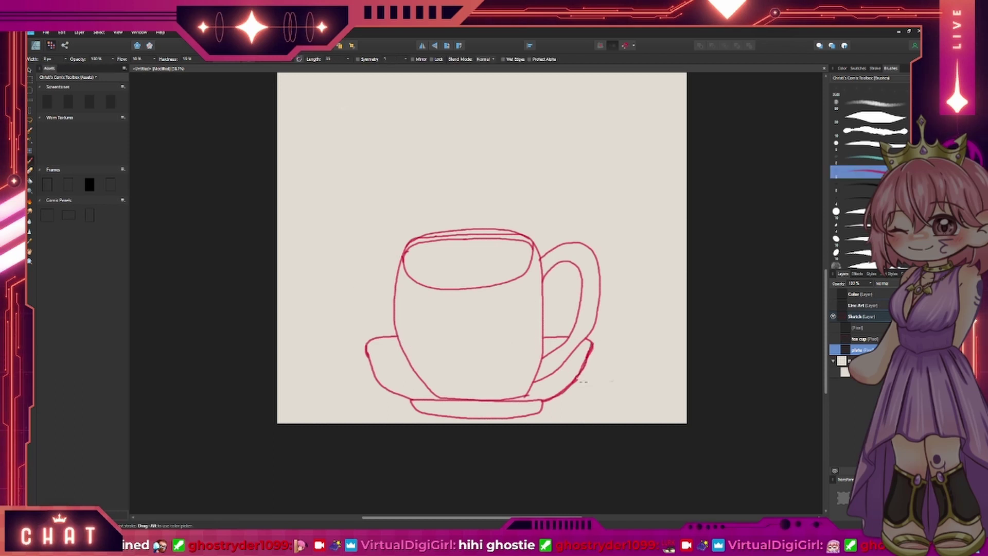
{"action": "left_click_drag", "start_coordinate": [367, 344], "coordinate": [392, 391]}
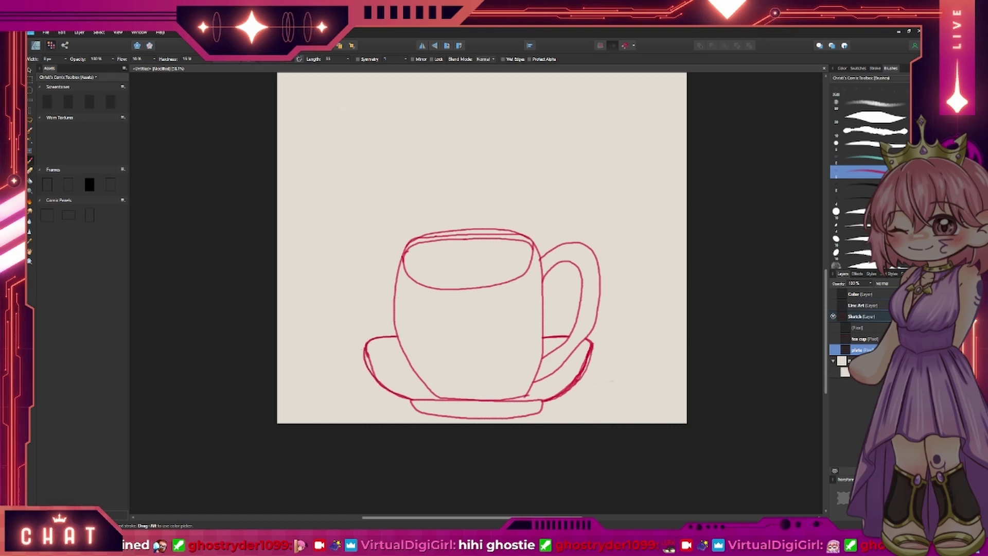
- Retrace the cup's bottom and right side, cleaning up the doubled lower-right line
{"action": "key", "text": "alt+]"}
{"action": "left_click_drag", "start_coordinate": [531, 395], "coordinate": [433, 400]}
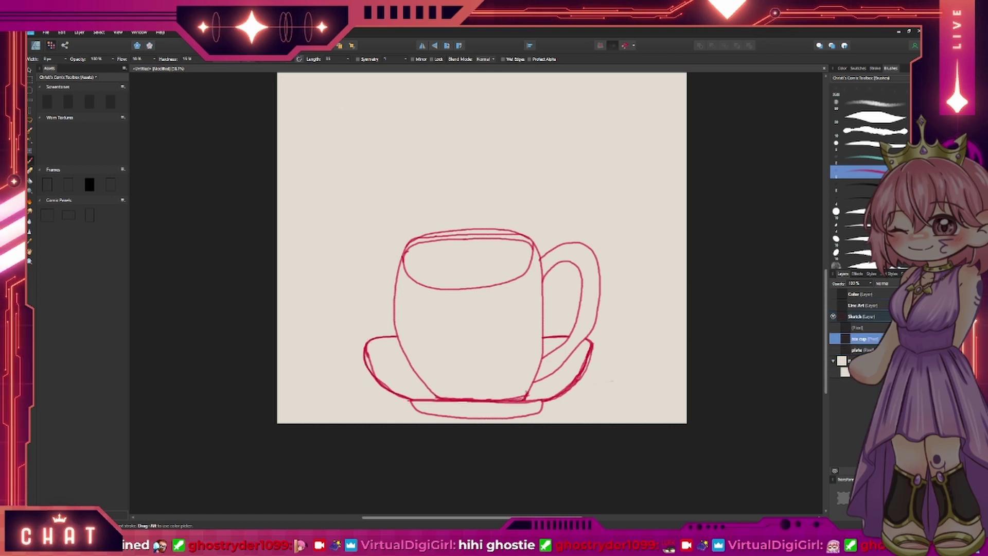
{"action": "left_click_drag", "start_coordinate": [538, 255], "coordinate": [530, 394]}
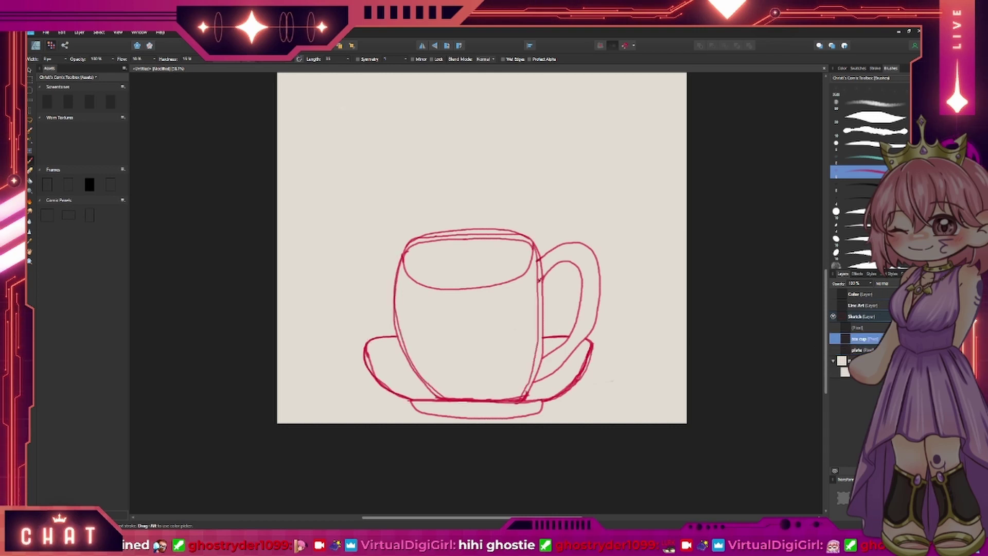
{"action": "key", "text": "e"}
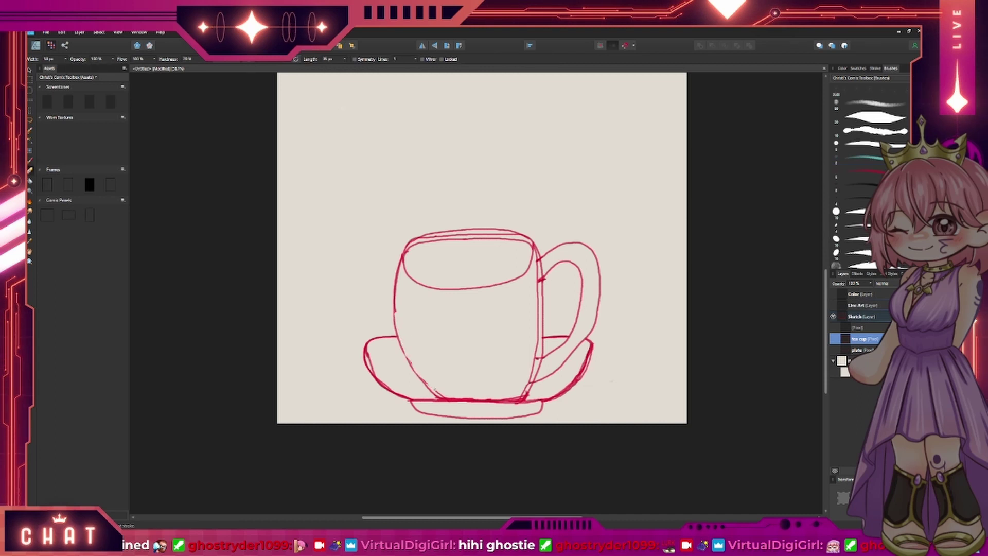
{"action": "left_click_drag", "start_coordinate": [535, 355], "coordinate": [526, 395]}
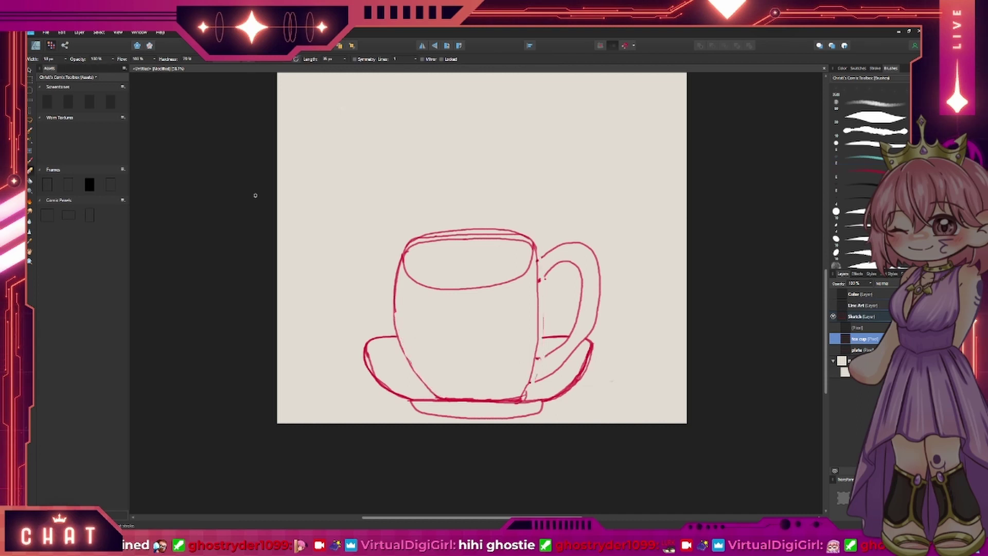
{"action": "key", "text": "b"}
{"action": "left_click_drag", "start_coordinate": [543, 332], "coordinate": [523, 400]}
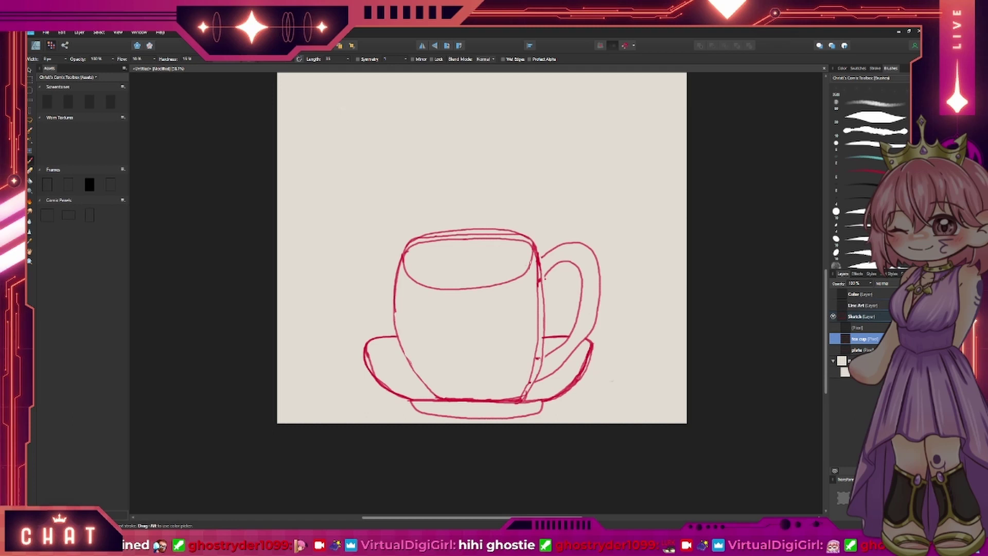
- Thicken the cup's lower-left outline on the plate layer with two red strokes
{"action": "scroll", "coordinate": [551, 229], "scroll_direction": "up", "scroll_amount": 1}
{"action": "scroll", "coordinate": [515, 309], "scroll_direction": "up", "scroll_amount": 1}
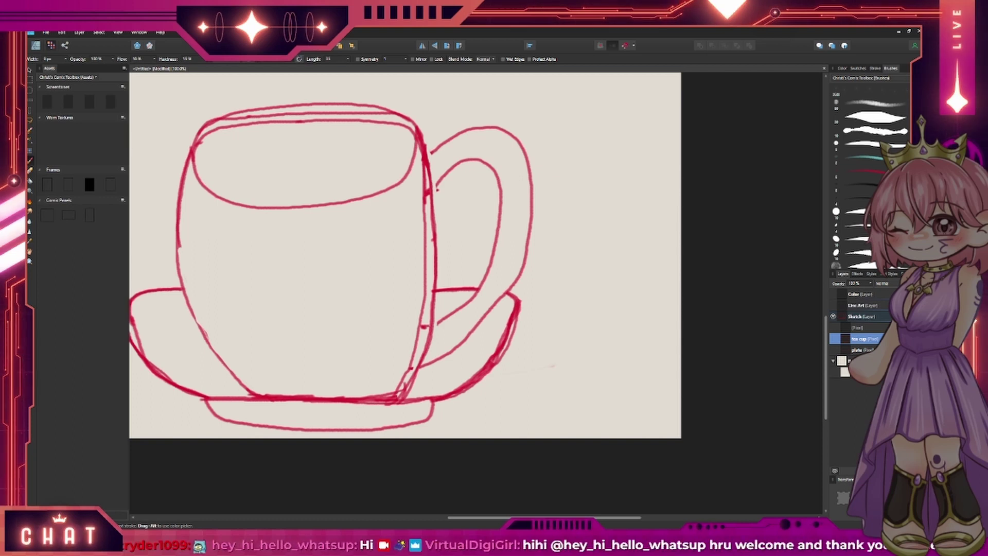
{"action": "scroll", "coordinate": [392, 257], "scroll_direction": "right", "scroll_amount": 2}
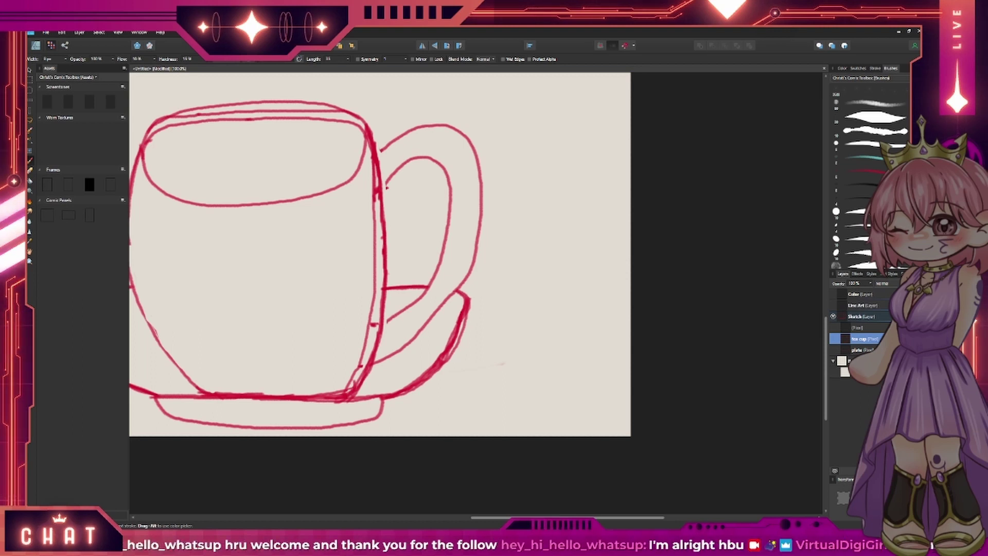
{"action": "scroll", "coordinate": [671, 302], "scroll_direction": "right", "scroll_amount": 1}
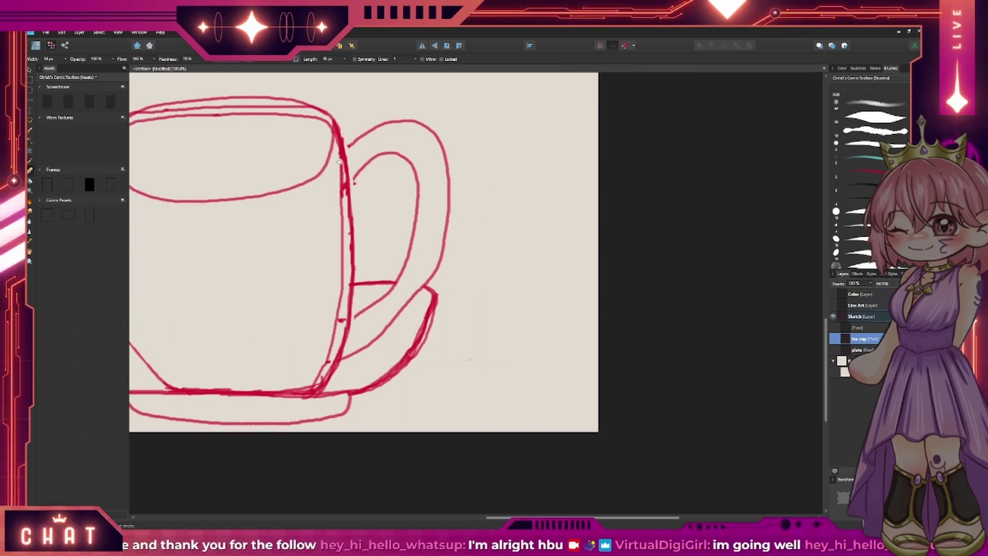
{"action": "key", "text": "alt+["}
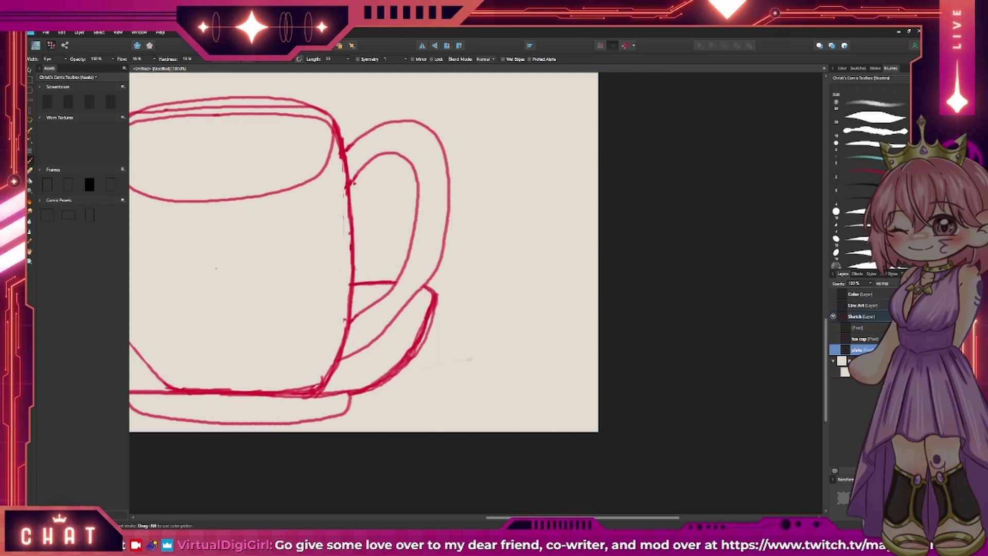
{"action": "scroll", "coordinate": [360, 252], "scroll_direction": "left", "scroll_amount": 3}
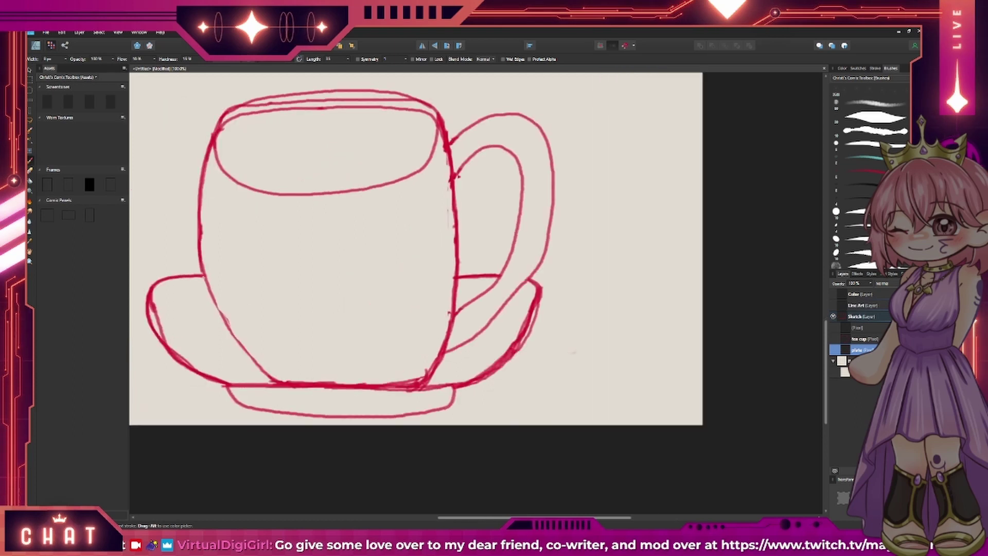
{"action": "left_click_drag", "start_coordinate": [202, 273], "coordinate": [278, 381]}
{"action": "left_click_drag", "start_coordinate": [214, 301], "coordinate": [283, 381]}
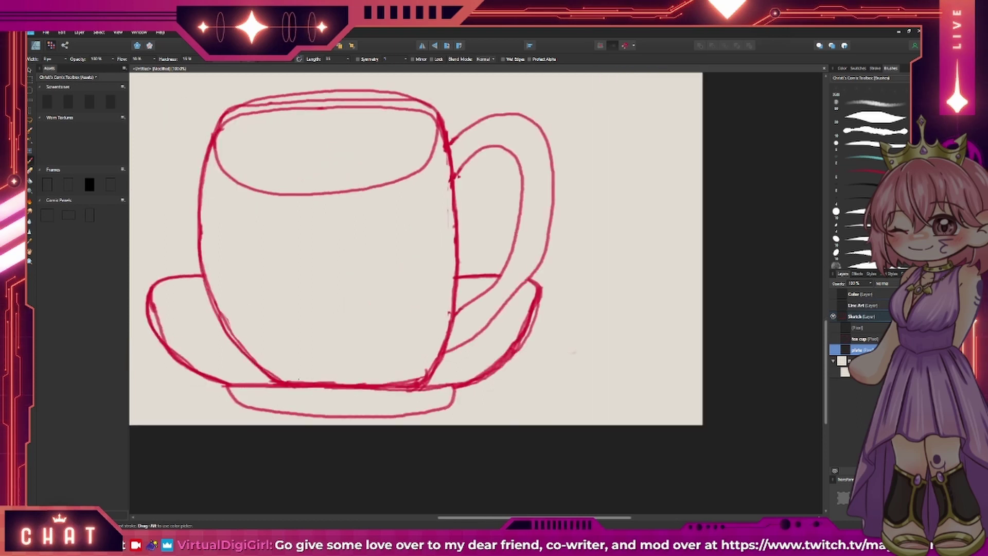
{"action": "scroll", "coordinate": [412, 258], "scroll_direction": "up", "scroll_amount": 3}
{"action": "scroll", "coordinate": [412, 257], "scroll_direction": "left", "scroll_amount": 3}
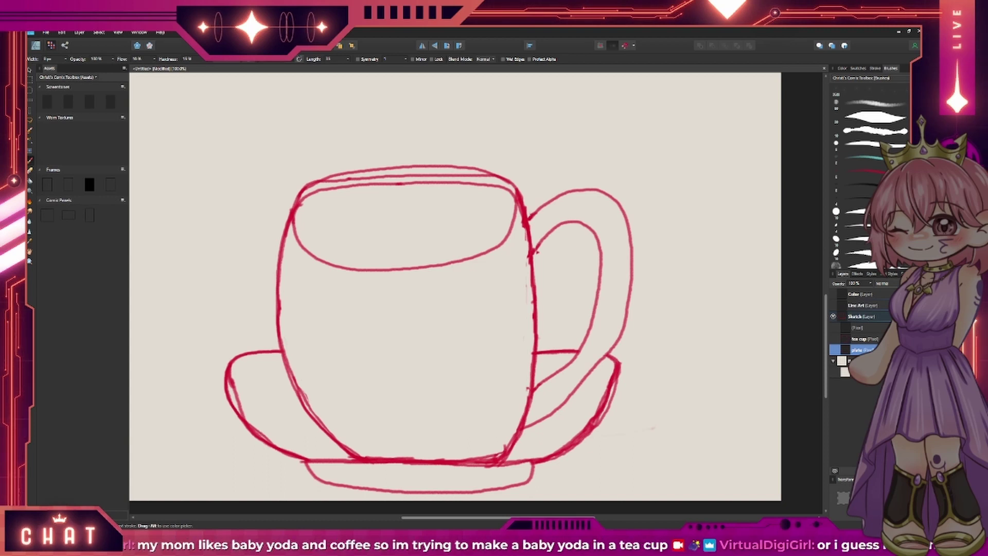
- Erase the cup's old top rim on the tea cup layer
{"action": "key", "text": "e"}
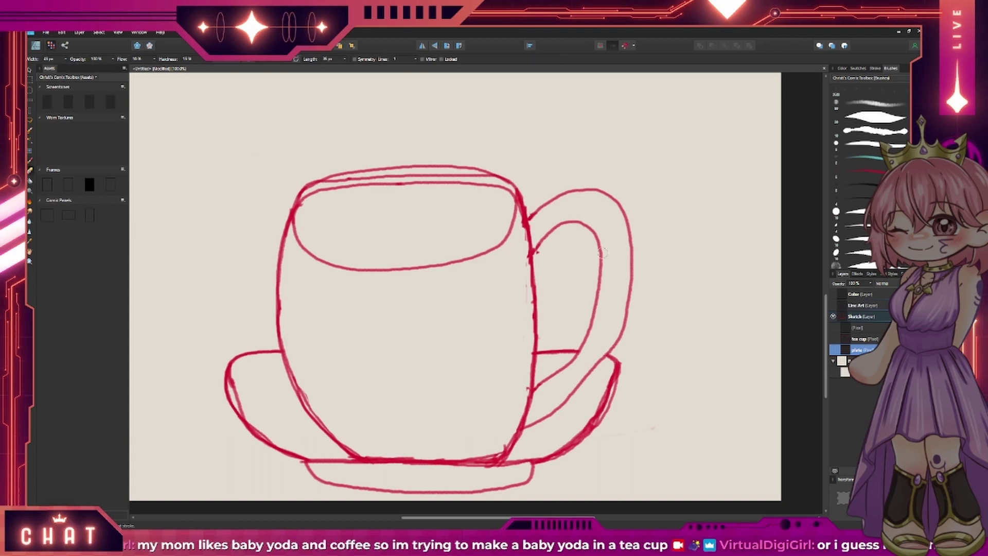
{"action": "left_click", "coordinate": [864, 339]}
{"action": "left_click_drag", "start_coordinate": [350, 180], "coordinate": [433, 169]}
{"action": "left_click_drag", "start_coordinate": [330, 177], "coordinate": [453, 170]}
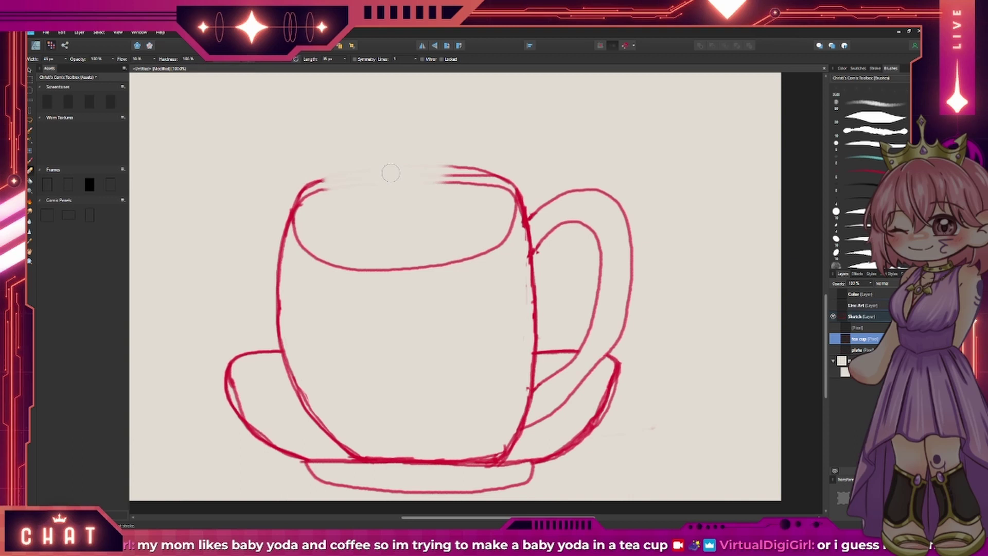
{"action": "mouse_move", "coordinate": [390, 173]}
{"action": "left_mouse_down"}
{"action": "mouse_move", "coordinate": [459, 152]}
{"action": "mouse_move", "coordinate": [512, 190]}
{"action": "left_mouse_up"}
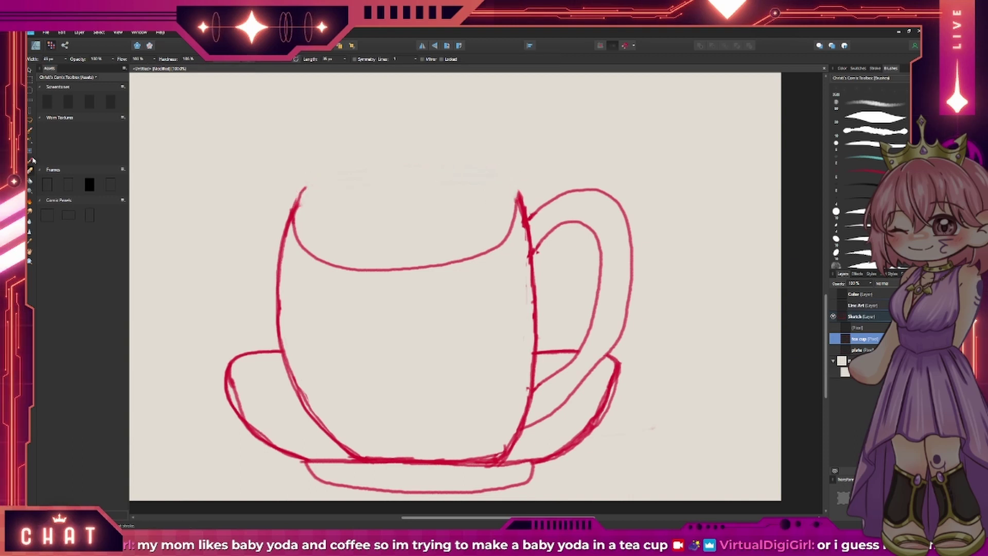
- Redraw the rim as a flatter, thicker line with reinforced ends
{"action": "left_click", "coordinate": [860, 171]}
{"action": "left_click_drag", "start_coordinate": [297, 189], "coordinate": [518, 193]}
{"action": "key", "text": "ctrl+z"}
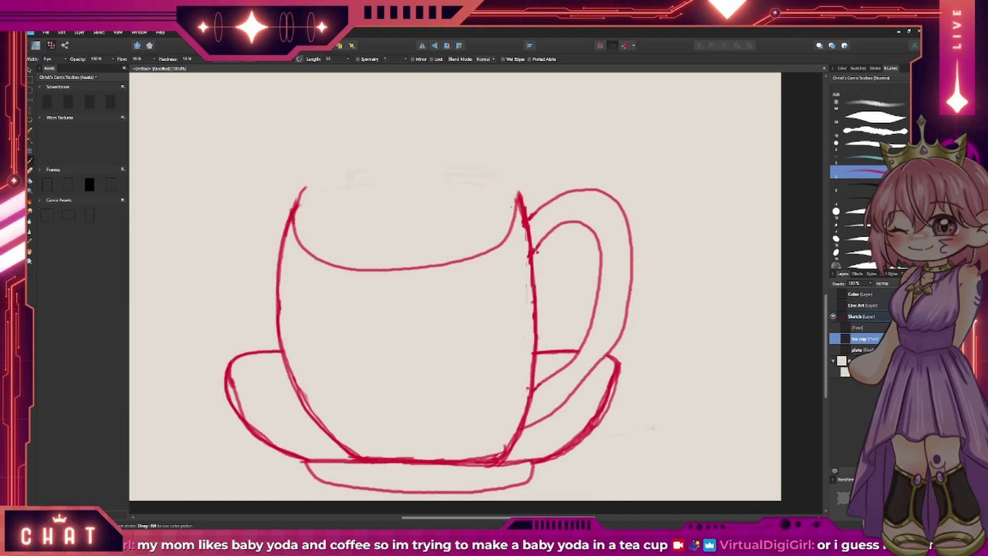
{"action": "mouse_move", "coordinate": [301, 189]}
{"action": "left_mouse_down"}
{"action": "mouse_move", "coordinate": [405, 183]}
{"action": "mouse_move", "coordinate": [517, 192]}
{"action": "left_mouse_up"}
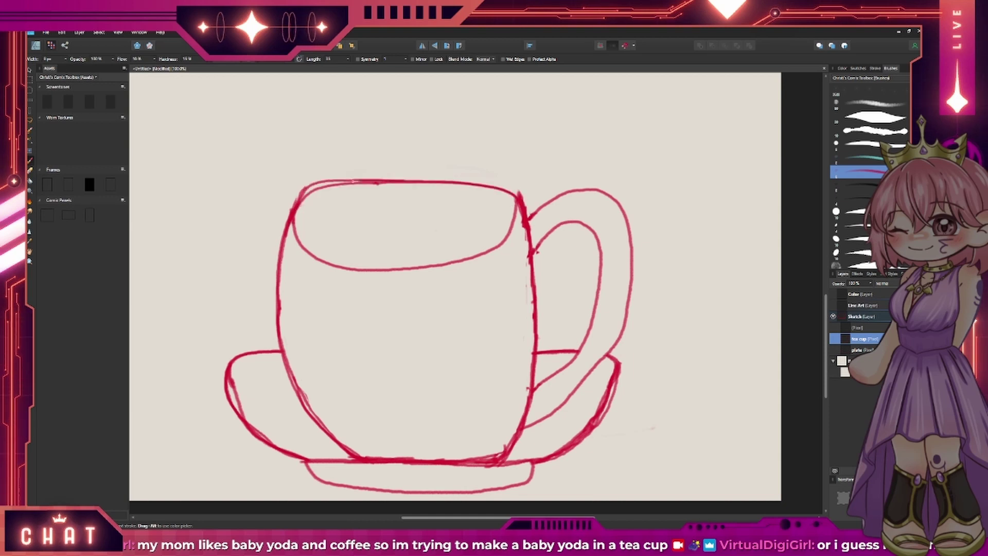
{"action": "mouse_move", "coordinate": [288, 224]}
{"action": "left_mouse_down"}
{"action": "mouse_move", "coordinate": [361, 181]}
{"action": "mouse_move", "coordinate": [514, 193]}
{"action": "left_mouse_up"}
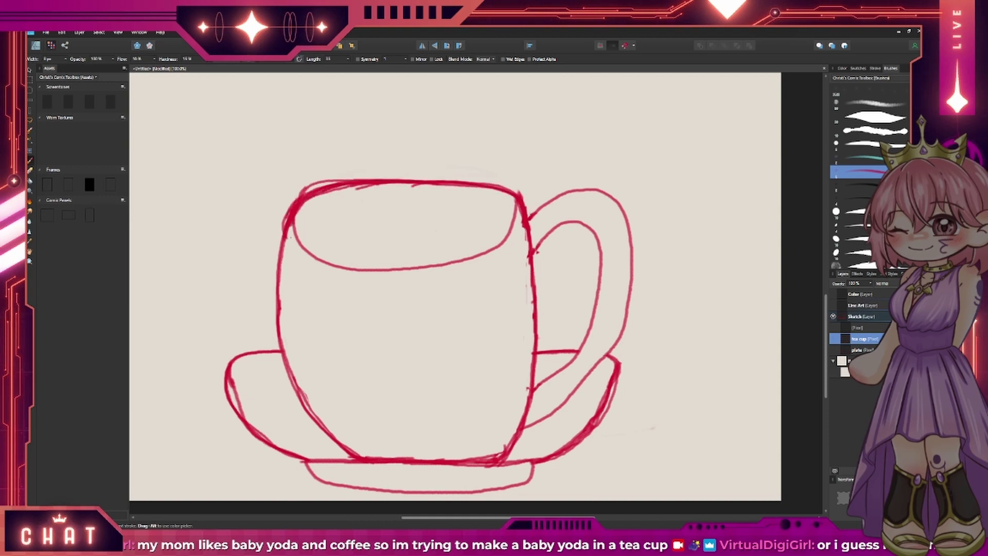
{"action": "left_click_drag", "start_coordinate": [294, 230], "coordinate": [329, 197]}
{"action": "mouse_move", "coordinate": [468, 192]}
{"action": "left_mouse_down"}
{"action": "mouse_move", "coordinate": [515, 220]}
{"action": "mouse_move", "coordinate": [499, 250]}
{"action": "left_mouse_up"}
{"action": "left_click", "coordinate": [858, 159]}
- On a new pixel layer, trace the cup's inner rim in light cyan
{"action": "key", "text": "ctrl+shift+n"}
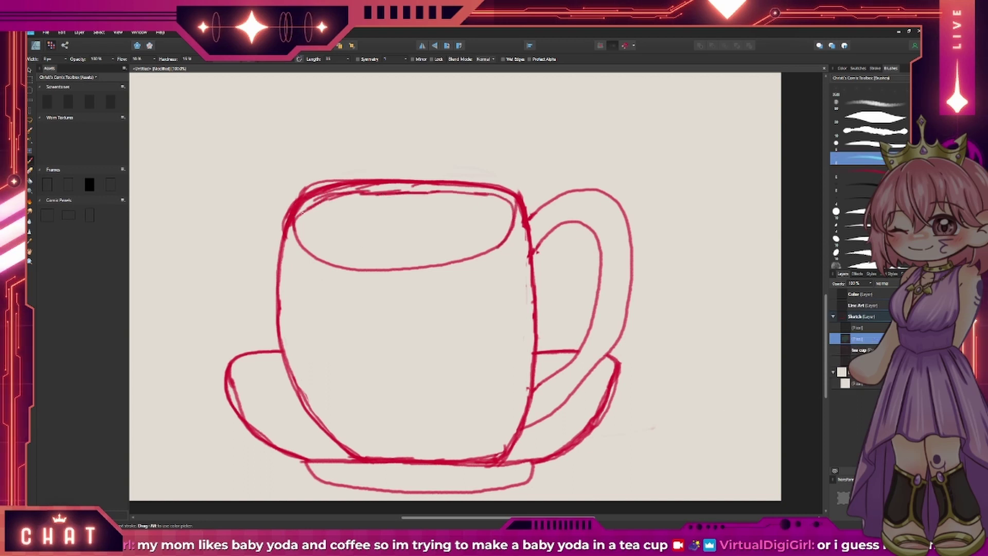
{"action": "left_click_drag", "start_coordinate": [295, 214], "coordinate": [455, 262]}
{"action": "left_click_drag", "start_coordinate": [515, 202], "coordinate": [465, 261]}
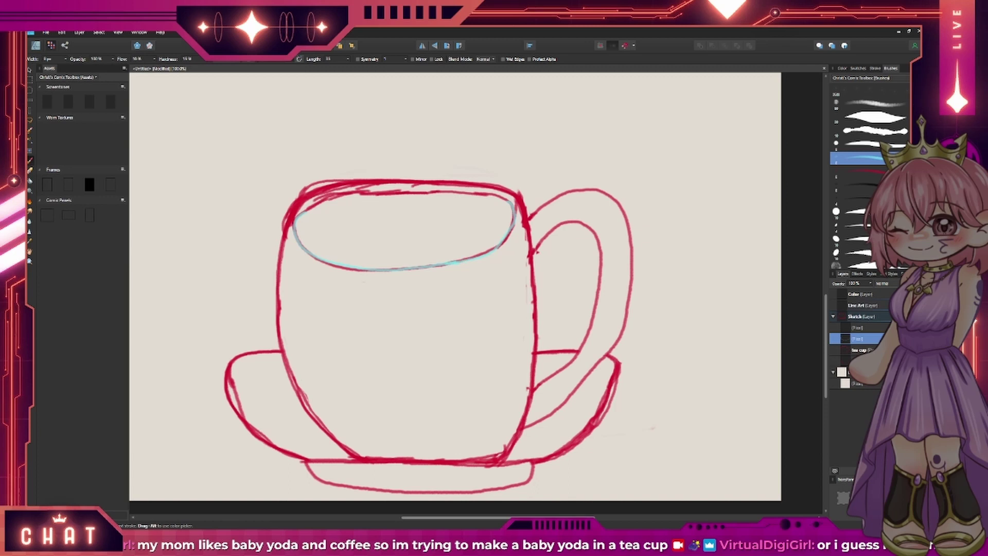
{"action": "scroll", "coordinate": [453, 283], "scroll_direction": "down", "scroll_amount": 3}
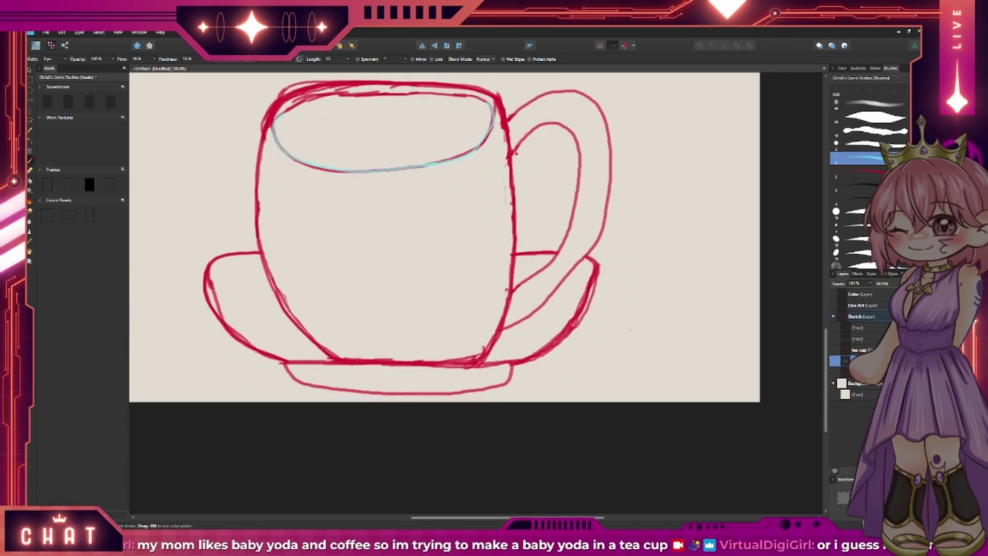
- Trace the saucer's inner edge in cyan, redrawing its right part
{"action": "left_click_drag", "start_coordinate": [210, 281], "coordinate": [283, 355]}
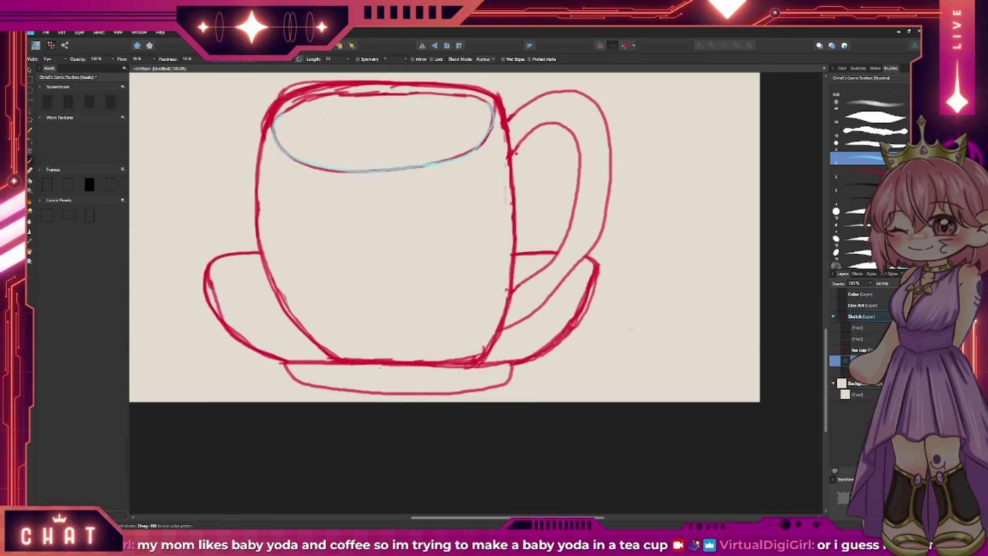
{"action": "left_click_drag", "start_coordinate": [212, 284], "coordinate": [498, 355]}
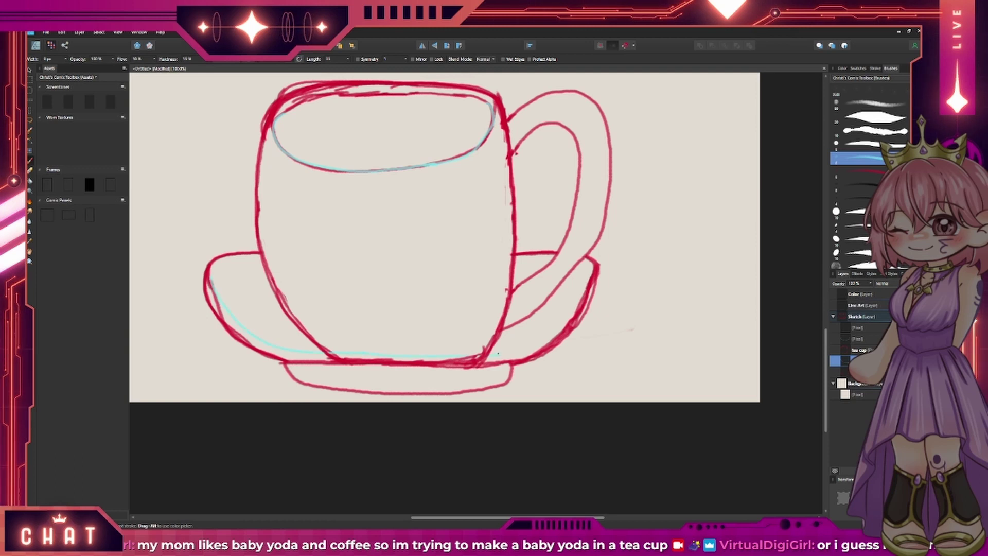
{"action": "key", "text": "ctrl+z"}
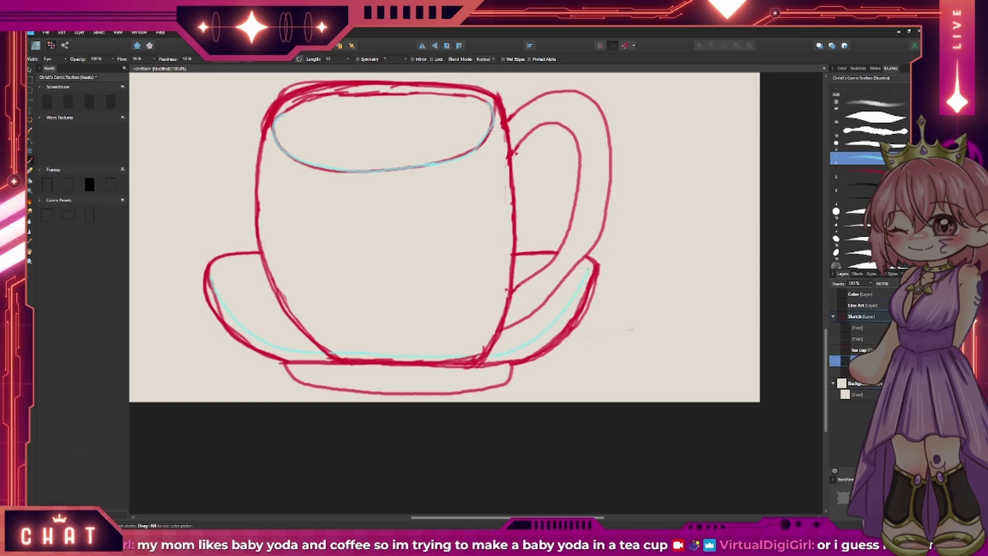
{"action": "left_click_drag", "start_coordinate": [554, 324], "coordinate": [581, 285]}
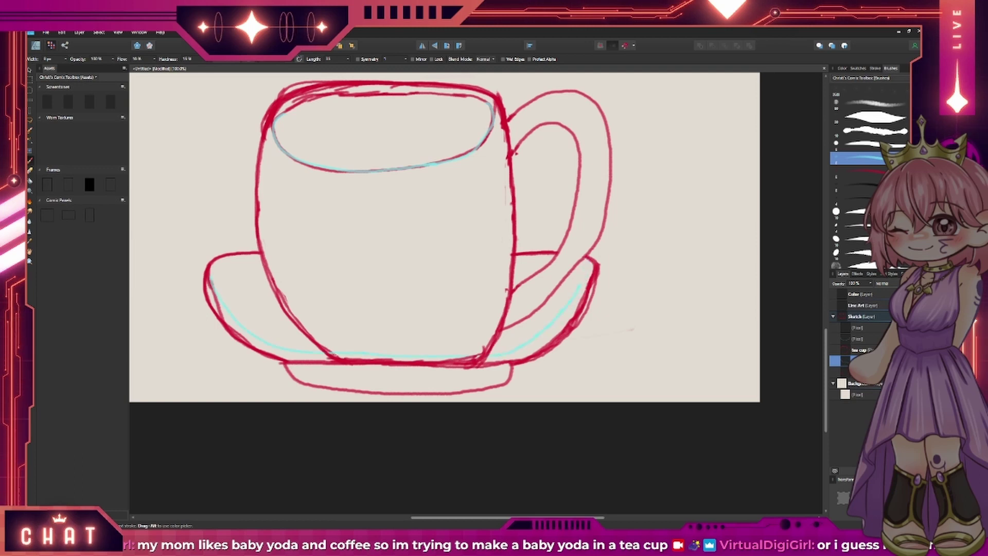
- Draw a cyan line across the cup's opening on the upper pixel layer
{"action": "left_click", "coordinate": [857, 327]}
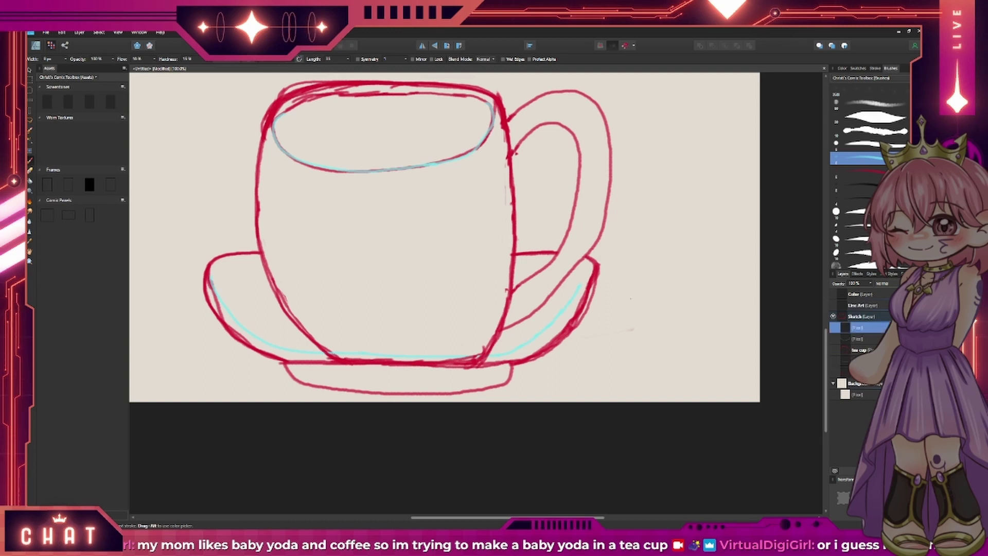
{"action": "left_click_drag", "start_coordinate": [280, 165], "coordinate": [433, 157]}
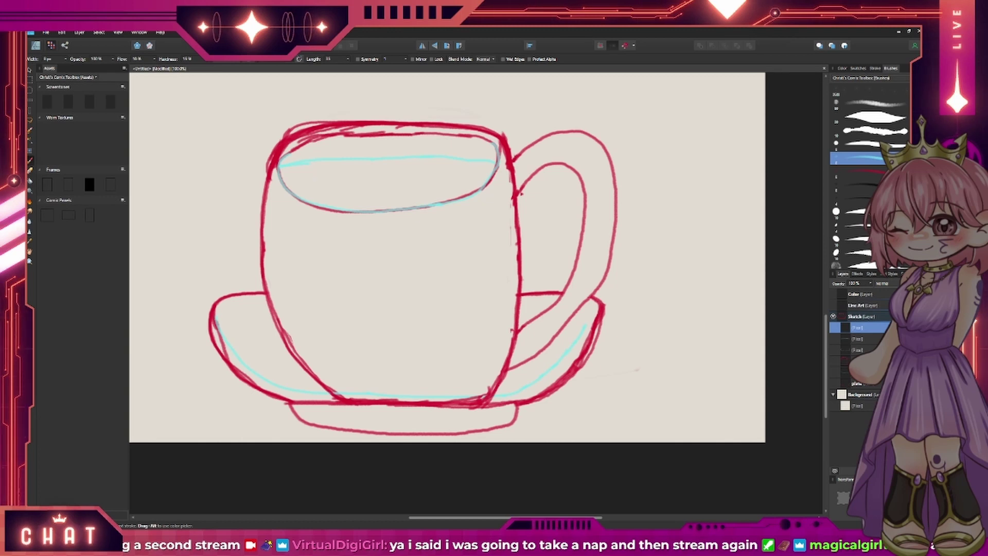
{"action": "scroll", "coordinate": [447, 295], "scroll_direction": "up", "scroll_amount": 3}
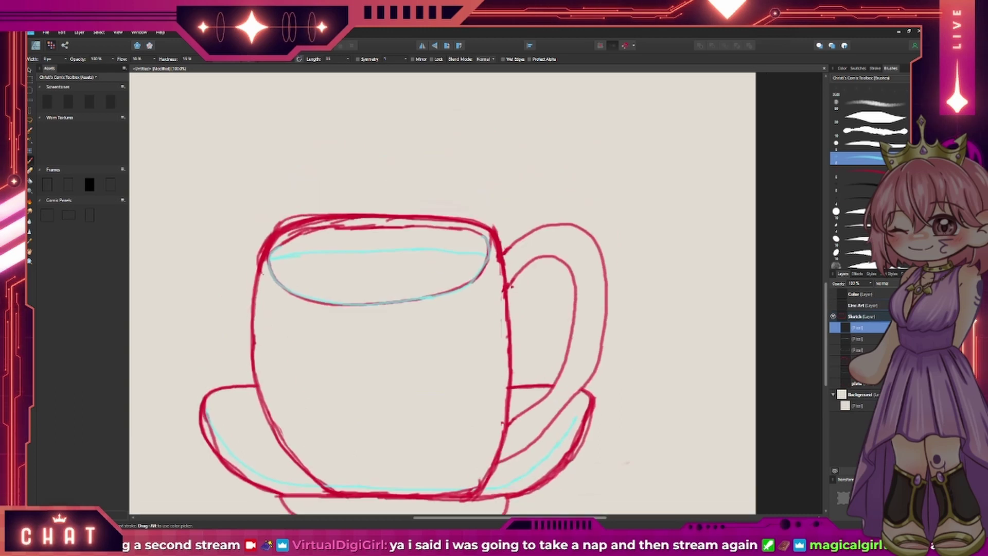
{"action": "left_click", "coordinate": [859, 172]}
- Erase the top cyan arc, hide the cup sketch, and draw Baby Yoda's head oval
{"action": "left_click_drag", "start_coordinate": [272, 257], "coordinate": [487, 249]}
{"action": "key", "text": "Delete"}
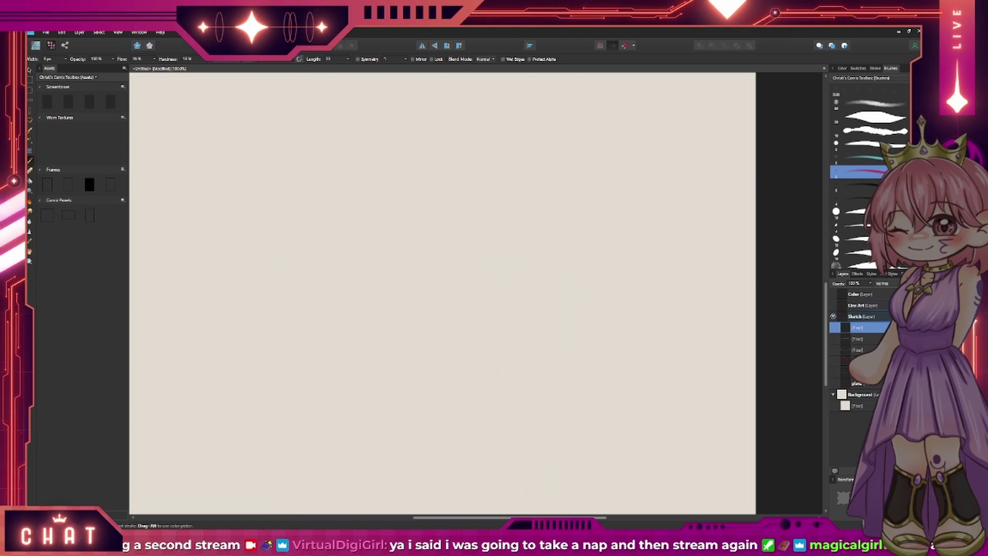
{"action": "left_click_drag", "start_coordinate": [451, 193], "coordinate": [450, 242]}
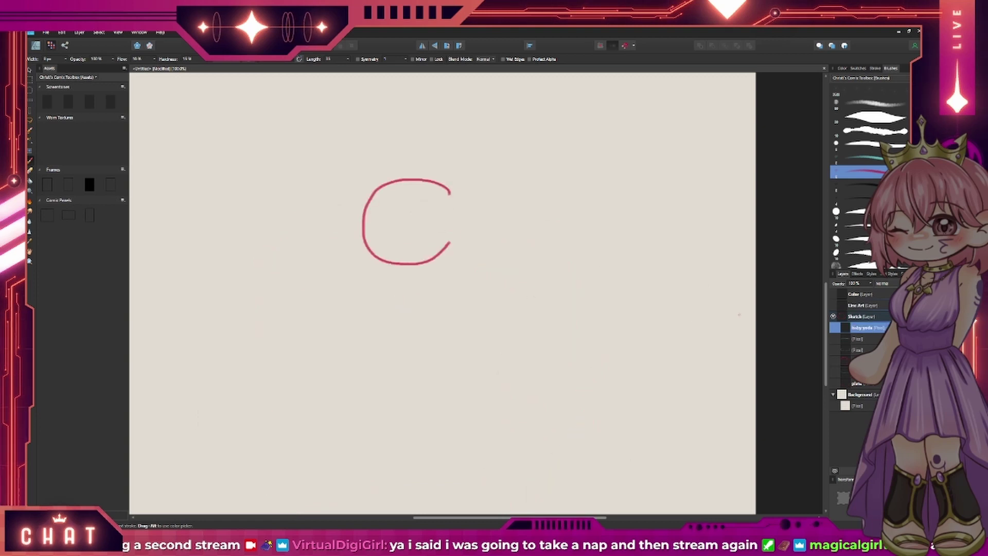
{"action": "key", "text": "ctrl+z"}
{"action": "mouse_move", "coordinate": [456, 183]}
{"action": "left_mouse_down"}
{"action": "mouse_move", "coordinate": [381, 188]}
{"action": "mouse_move", "coordinate": [488, 206]}
{"action": "left_mouse_up"}
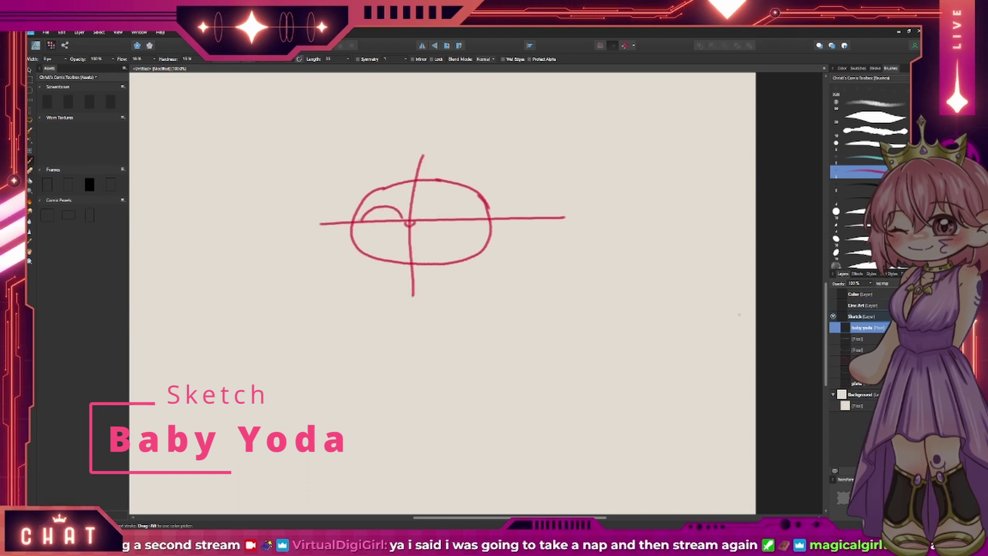
- Add a vertical centre guide and eye marks inside the head
{"action": "left_click_drag", "start_coordinate": [362, 221], "coordinate": [405, 222]}
{"action": "key", "text": "ctrl+z"}
{"action": "key", "text": "ctrl+z"}
{"action": "key", "text": "ctrl+z"}
{"action": "left_click_drag", "start_coordinate": [423, 157], "coordinate": [428, 293]}
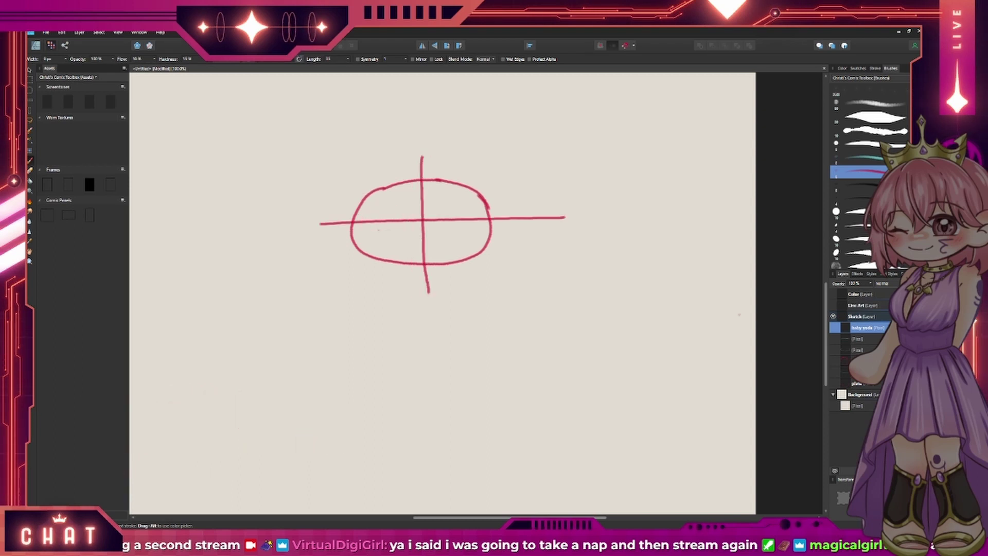
{"action": "left_click_drag", "start_coordinate": [389, 210], "coordinate": [407, 220]}
{"action": "key", "text": "ctrl+z"}
{"action": "key", "text": "ctrl+z"}
{"action": "key", "text": "ctrl+z"}
{"action": "mouse_move", "coordinate": [337, 235]}
{"action": "left_mouse_down"}
{"action": "mouse_move", "coordinate": [403, 225]}
{"action": "mouse_move", "coordinate": [430, 235]}
{"action": "mouse_move", "coordinate": [430, 248]}
{"action": "left_mouse_up"}
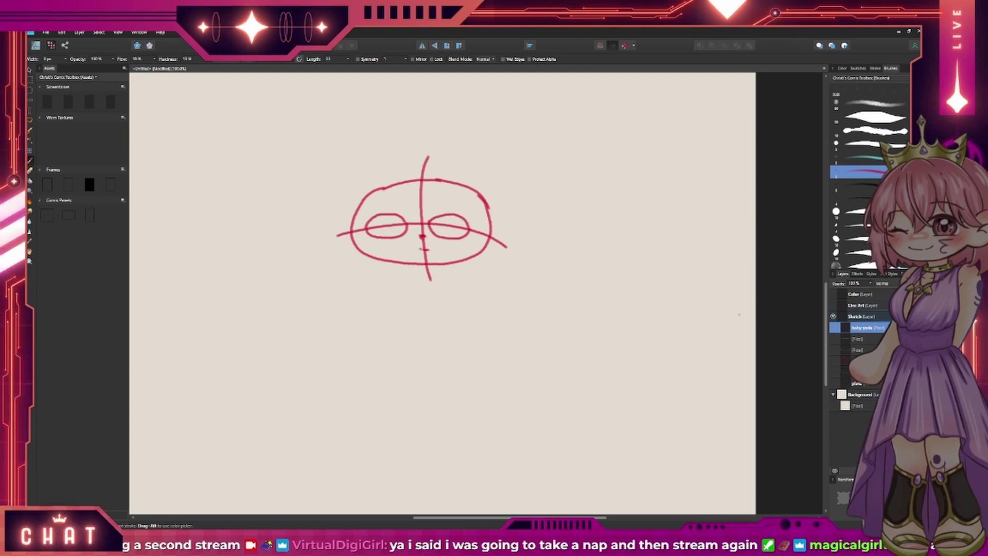
- Sketch both big ears with inner lines and the body's left side
{"action": "left_click_drag", "start_coordinate": [299, 178], "coordinate": [351, 227]}
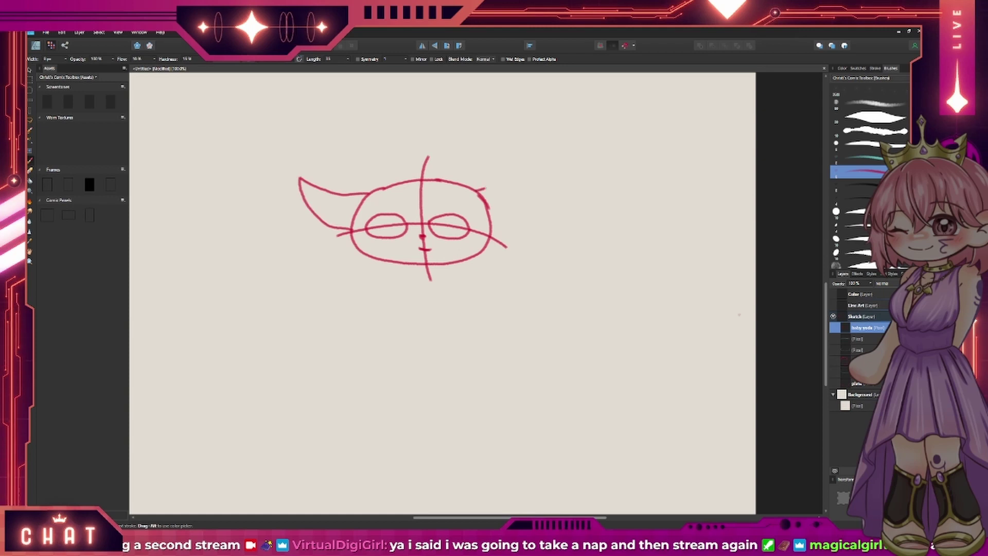
{"action": "left_click_drag", "start_coordinate": [483, 190], "coordinate": [546, 178]}
{"action": "left_click_drag", "start_coordinate": [312, 197], "coordinate": [360, 207]}
{"action": "left_click_drag", "start_coordinate": [481, 194], "coordinate": [541, 189]}
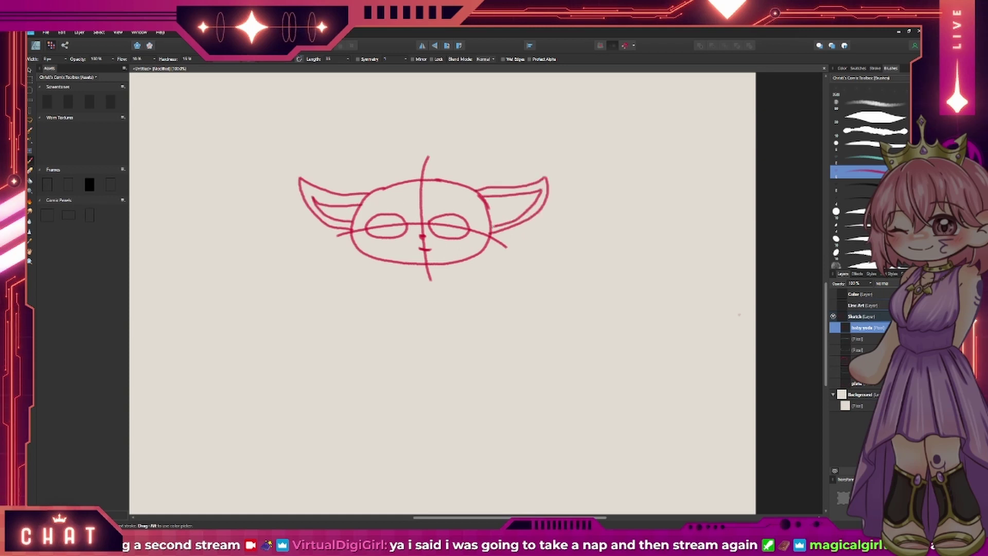
{"action": "left_click_drag", "start_coordinate": [442, 288], "coordinate": [417, 210]}
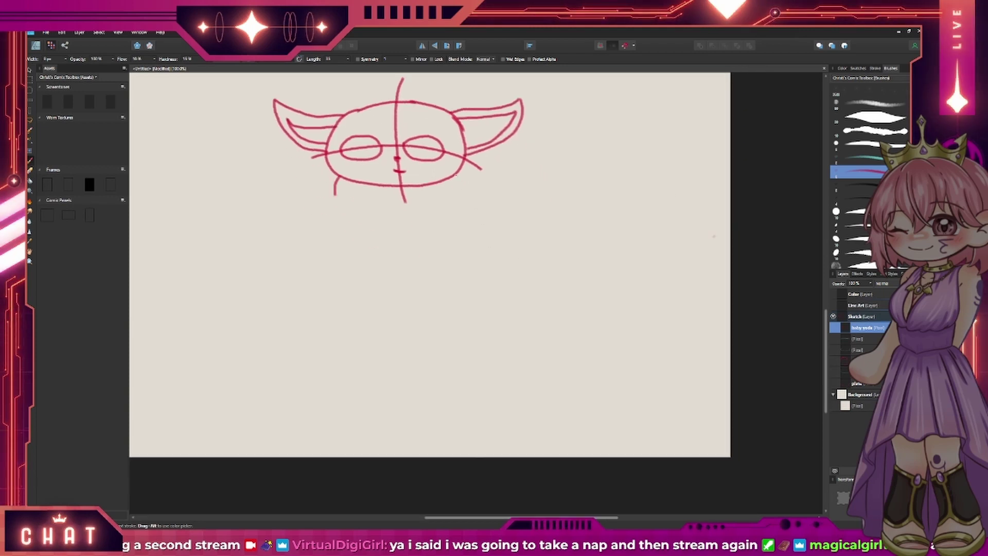
{"action": "left_click_drag", "start_coordinate": [335, 195], "coordinate": [379, 206]}
{"action": "left_click_drag", "start_coordinate": [456, 175], "coordinate": [462, 191]}
{"action": "left_click_drag", "start_coordinate": [335, 196], "coordinate": [328, 290]}
- Draw the body's right side and move the Baby Yoda sketch down into the cup
{"action": "left_click_drag", "start_coordinate": [460, 191], "coordinate": [467, 294]}
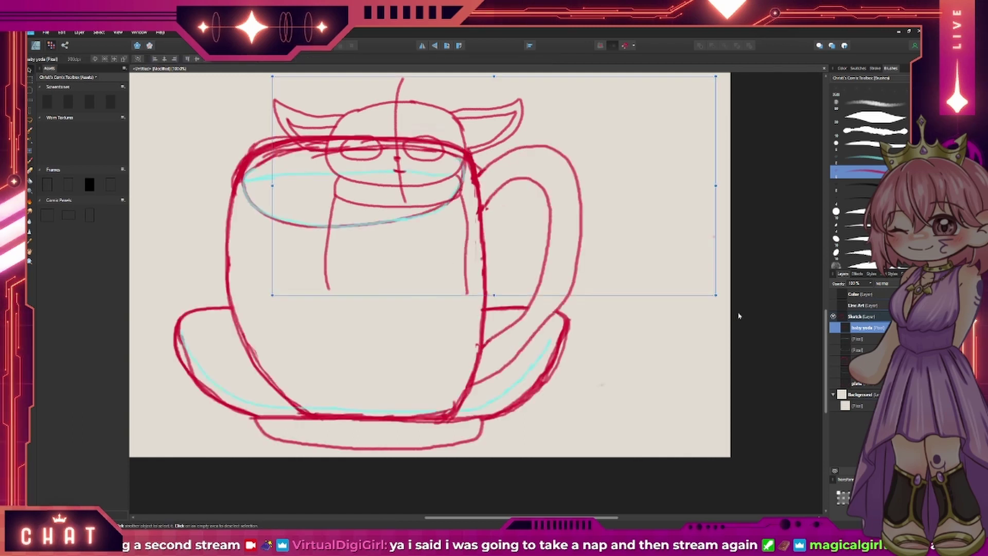
{"action": "left_click_drag", "start_coordinate": [518, 232], "coordinate": [591, 292]}
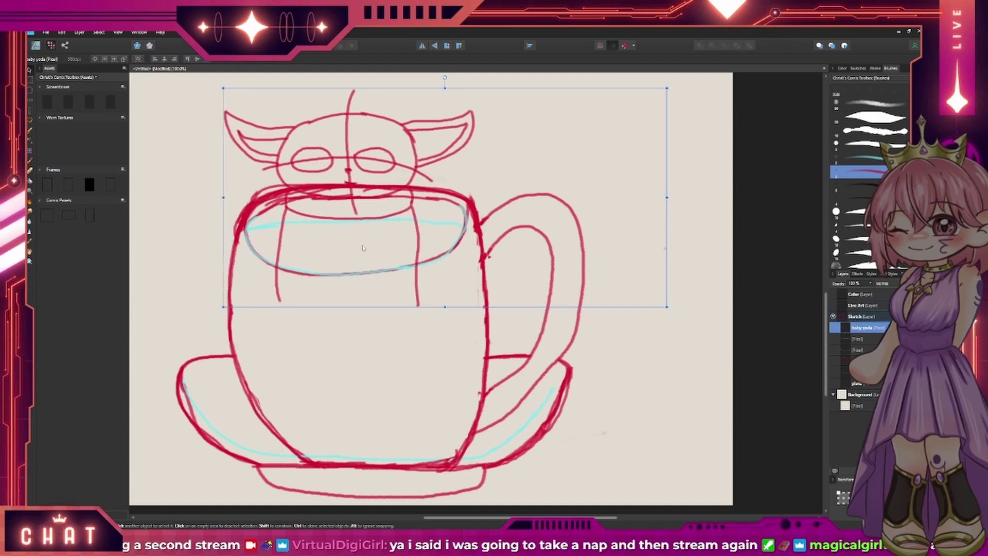
{"action": "key", "text": "b"}
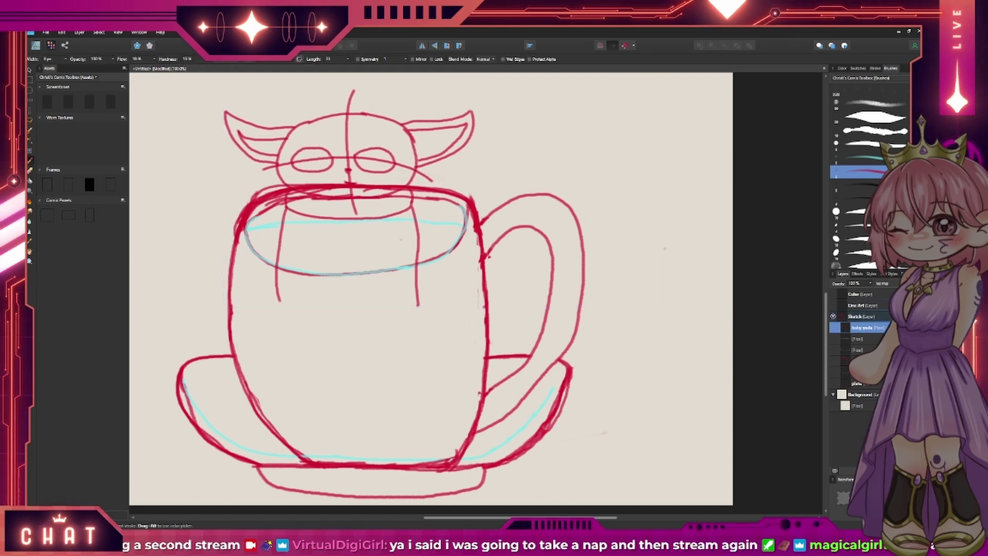
{"action": "mouse_move", "coordinate": [411, 217]}
{"action": "left_mouse_down"}
{"action": "mouse_move", "coordinate": [418, 212]}
{"action": "mouse_move", "coordinate": [405, 239]}
{"action": "mouse_move", "coordinate": [391, 242]}
{"action": "left_mouse_up"}
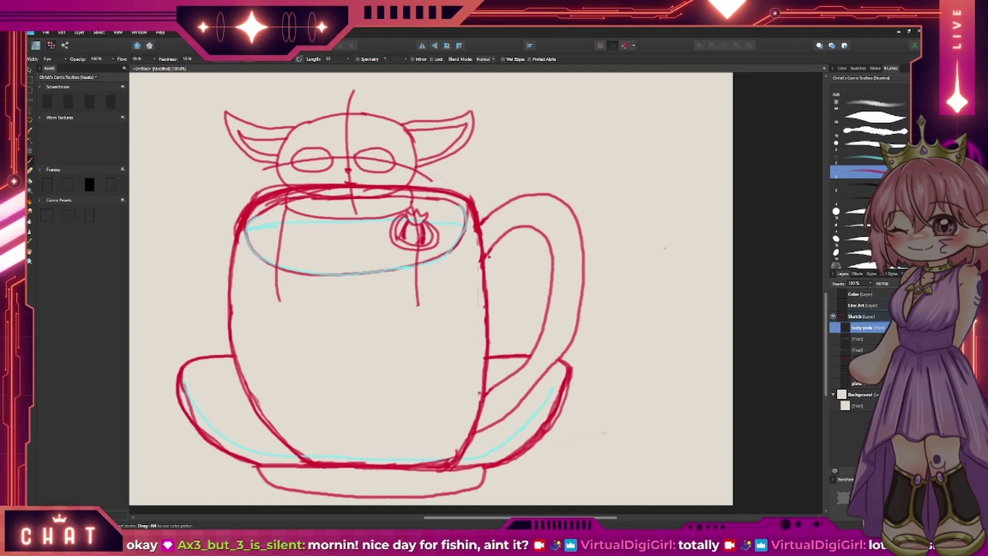
- Nudge Baby Yoda slightly right and undo stray strokes around the mouth on the Sketch layer
{"action": "key", "text": "v"}
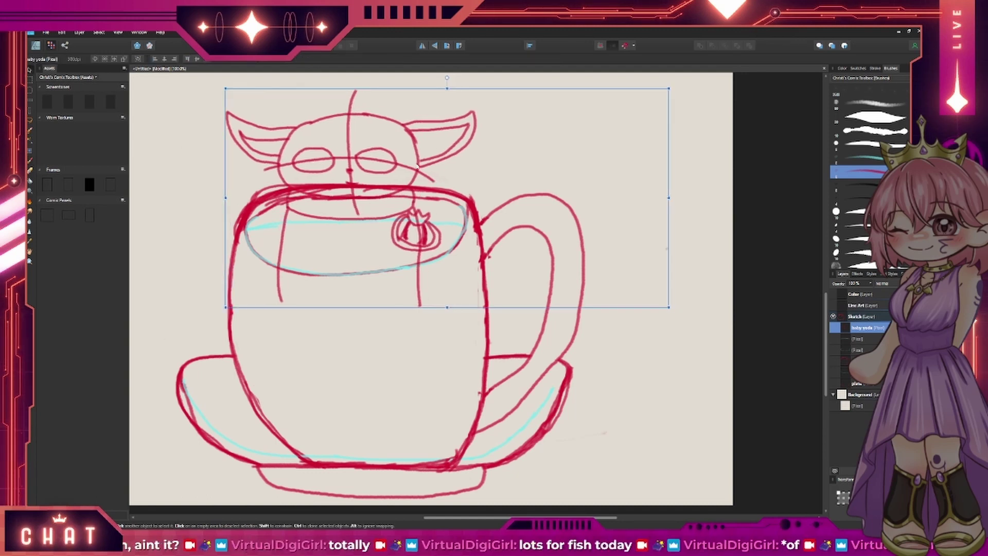
{"action": "left_click_drag", "start_coordinate": [361, 206], "coordinate": [367, 205]}
{"action": "left_click", "coordinate": [855, 361]}
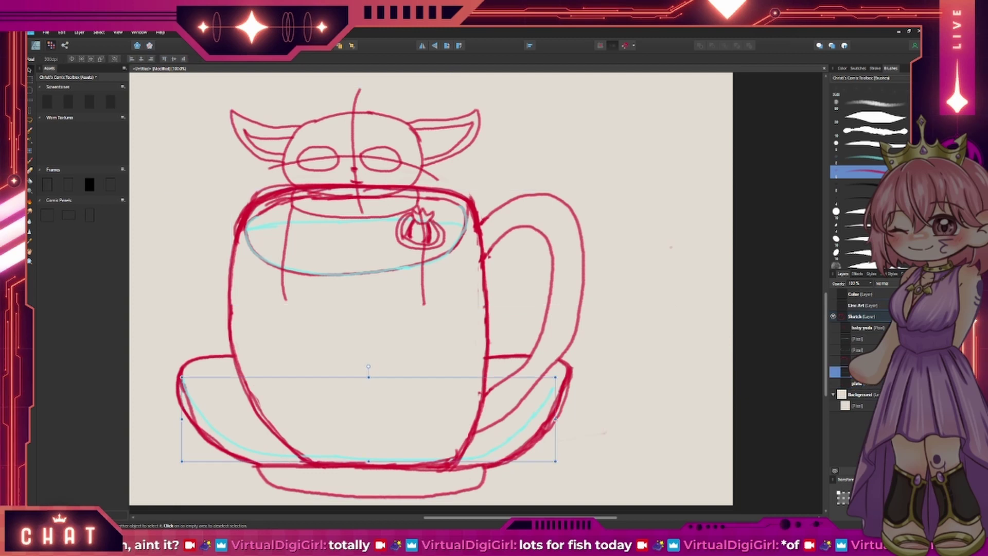
{"action": "key", "text": "b"}
{"action": "key", "text": "ctrl+z"}
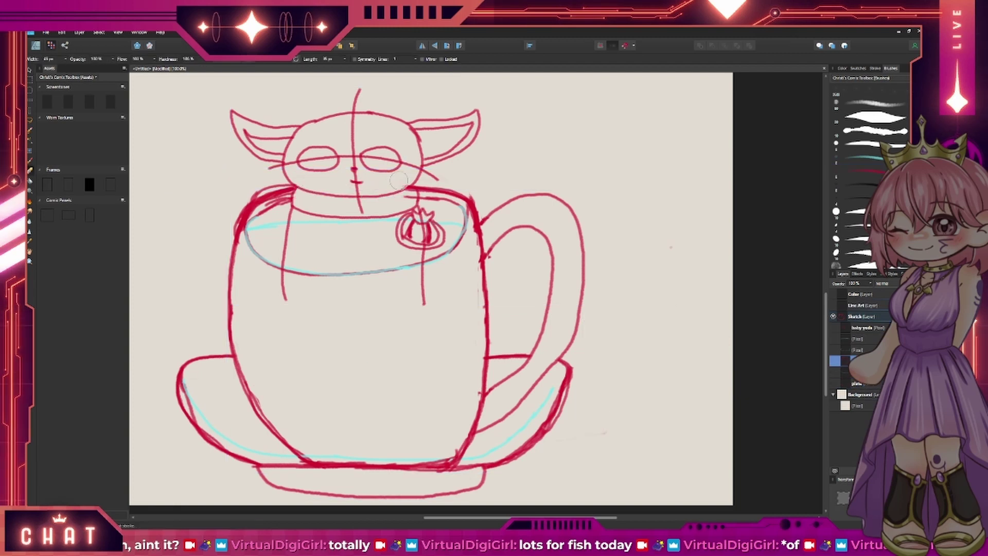
{"action": "key", "text": "ctrl+z"}
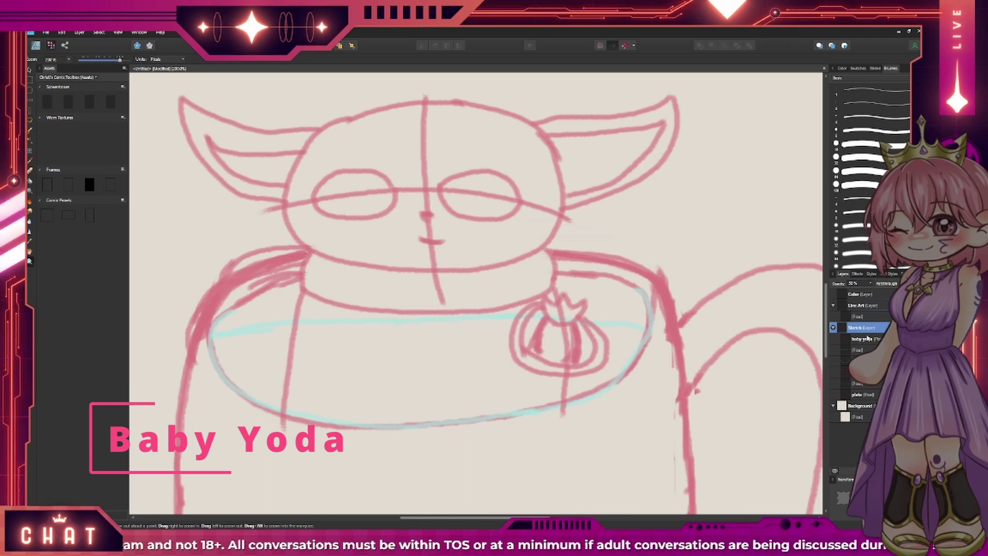
- Ink Baby Yoda's closed head outline in dark line art on the Line Art layer
{"action": "left_click", "coordinate": [857, 316]}
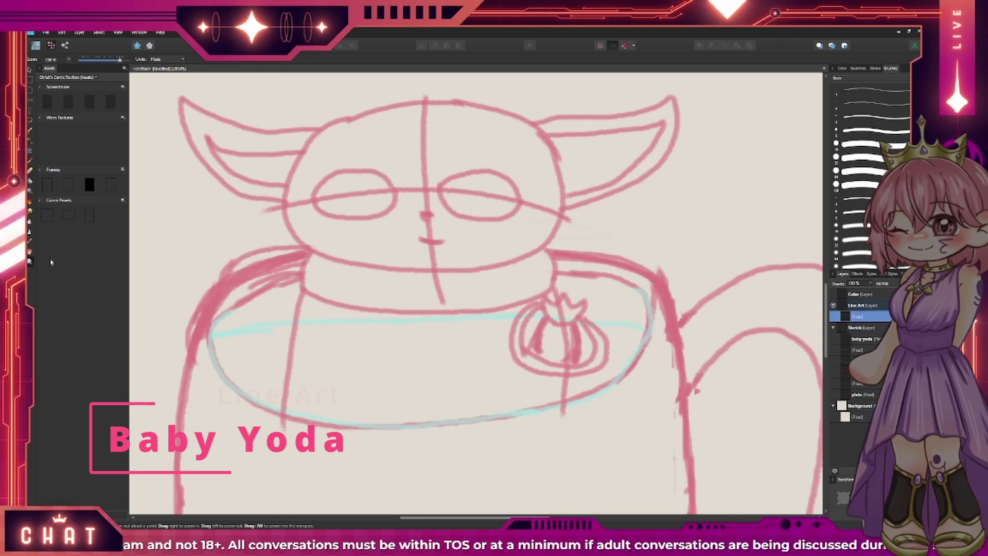
{"action": "key", "text": "b"}
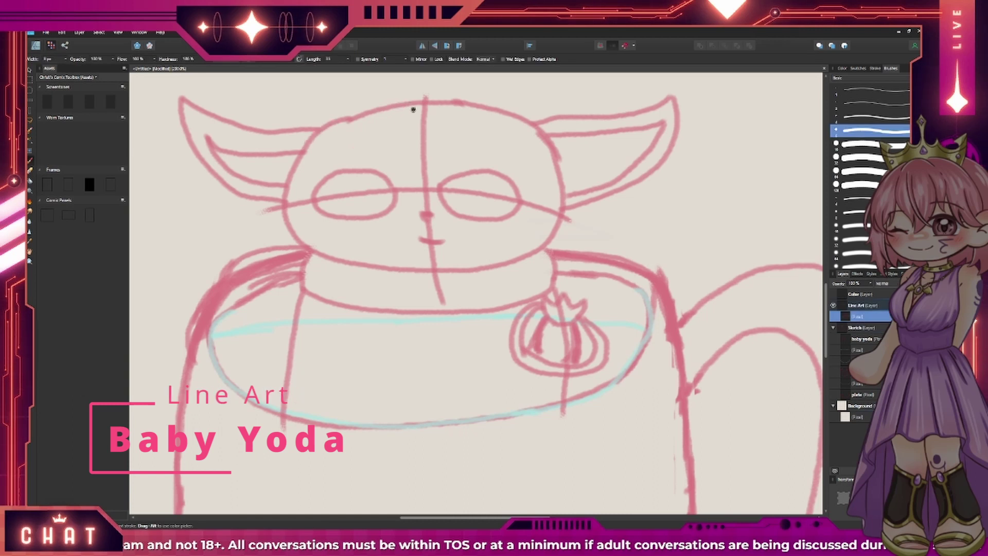
{"action": "left_click_drag", "start_coordinate": [414, 109], "coordinate": [355, 114]}
{"action": "key", "text": "ctrl+z"}
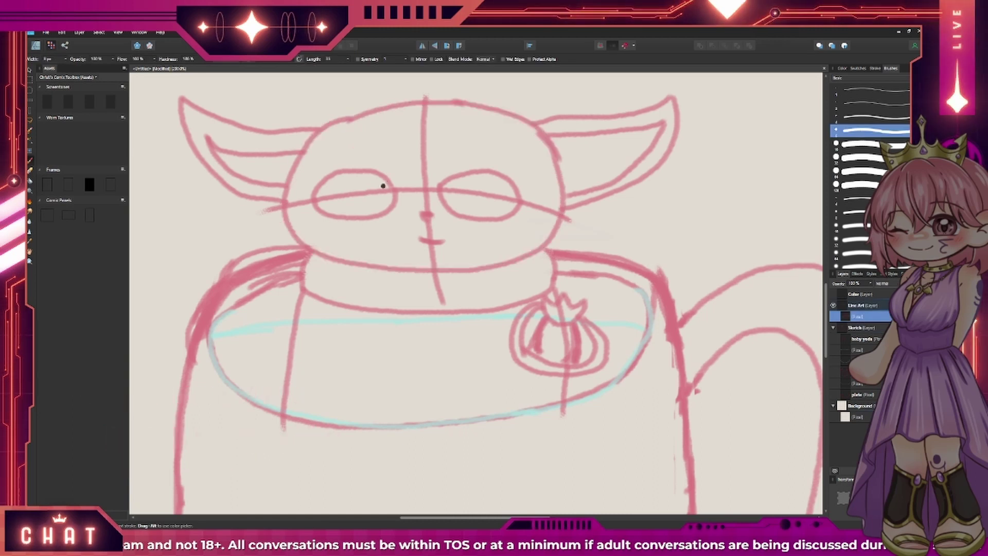
{"action": "left_click_drag", "start_coordinate": [310, 251], "coordinate": [559, 172]}
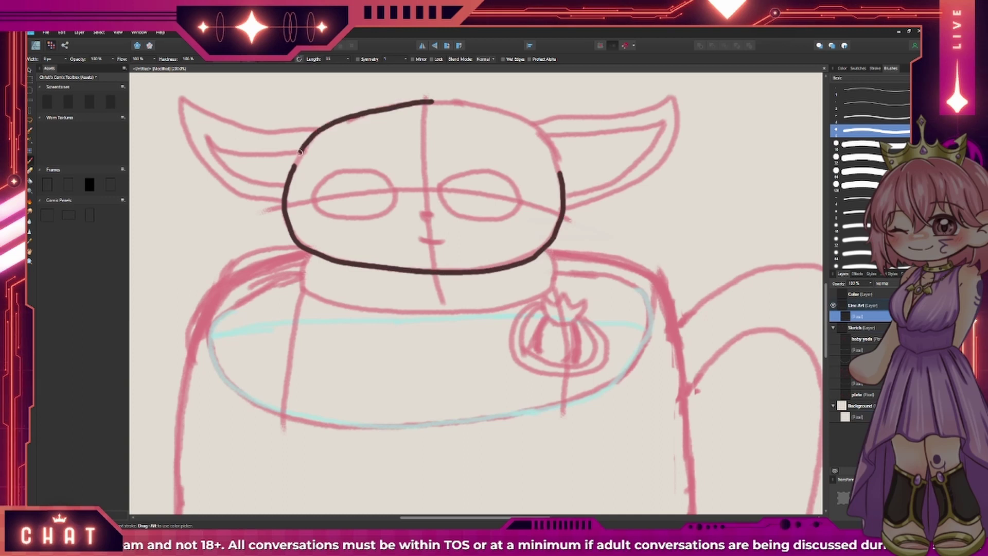
{"action": "left_click_drag", "start_coordinate": [300, 152], "coordinate": [474, 104]}
{"action": "key", "text": "ctrl+z"}
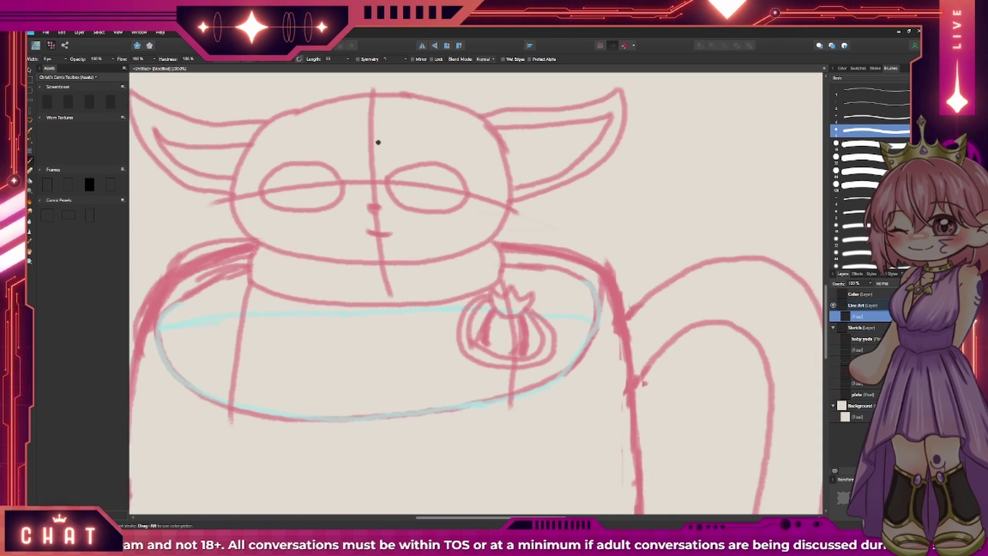
{"action": "key", "text": "ctrl+z"}
{"action": "left_click_drag", "start_coordinate": [371, 93], "coordinate": [498, 135]}
{"action": "left_click_drag", "start_coordinate": [371, 94], "coordinate": [386, 264]}
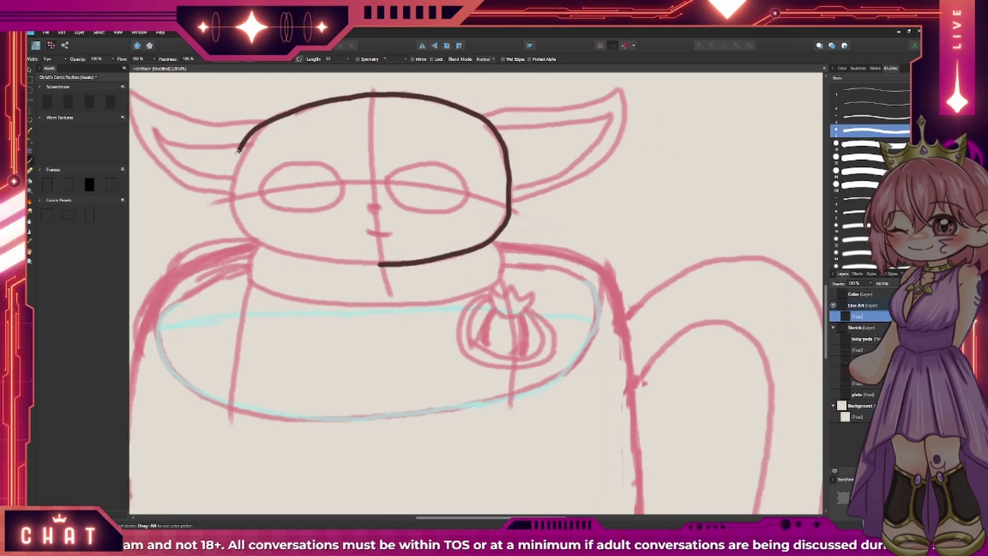
- Ink the mouth curve, left eye top and both ears
{"action": "left_click_drag", "start_coordinate": [366, 230], "coordinate": [389, 234]}
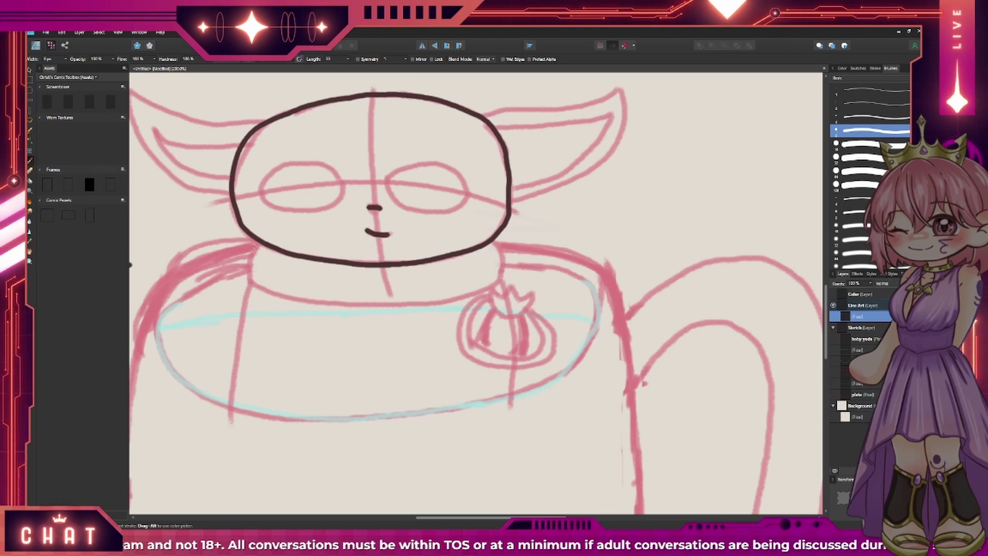
{"action": "left_click_drag", "start_coordinate": [262, 192], "coordinate": [449, 166]}
{"action": "left_click_drag", "start_coordinate": [355, 153], "coordinate": [243, 137]}
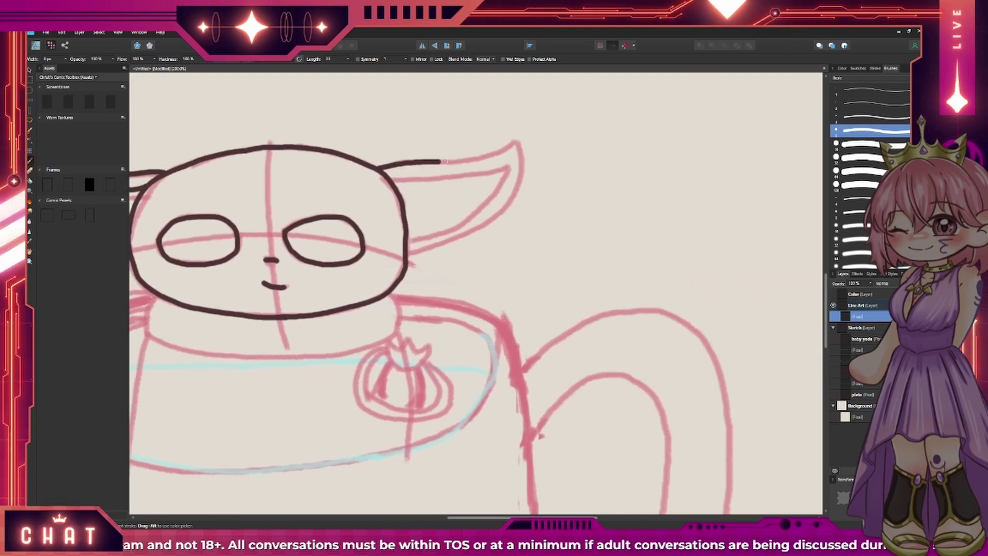
{"action": "left_click_drag", "start_coordinate": [518, 152], "coordinate": [409, 257]}
{"action": "scroll", "coordinate": [471, 219], "scroll_direction": "left", "scroll_amount": 3}
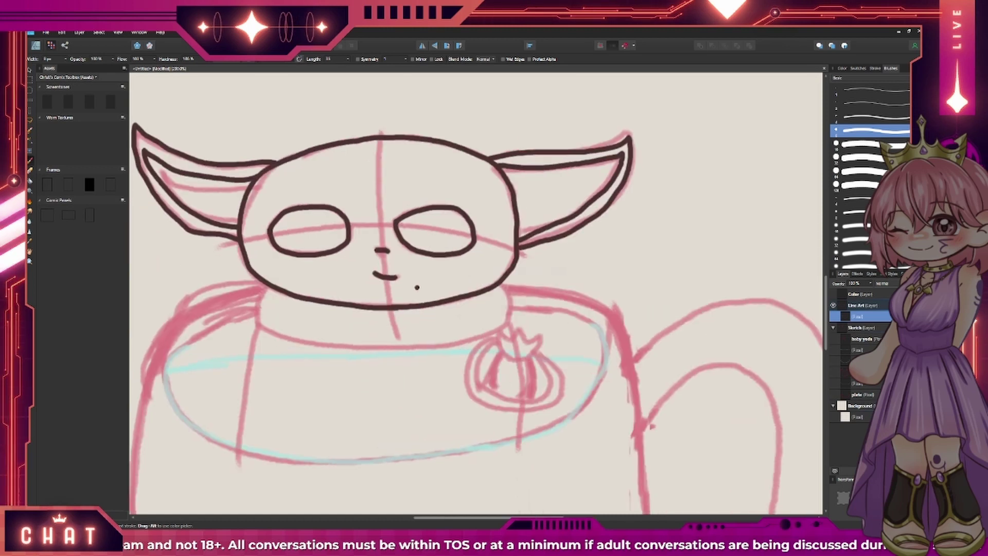
{"action": "scroll", "coordinate": [404, 314], "scroll_direction": "down", "scroll_amount": 5}
- Ink the neck, collar, chin folds and the robe's left side and centre line
{"action": "left_click_drag", "start_coordinate": [478, 150], "coordinate": [488, 190]}
{"action": "left_click_drag", "start_coordinate": [355, 178], "coordinate": [366, 208]}
{"action": "left_click_drag", "start_coordinate": [381, 176], "coordinate": [386, 209]}
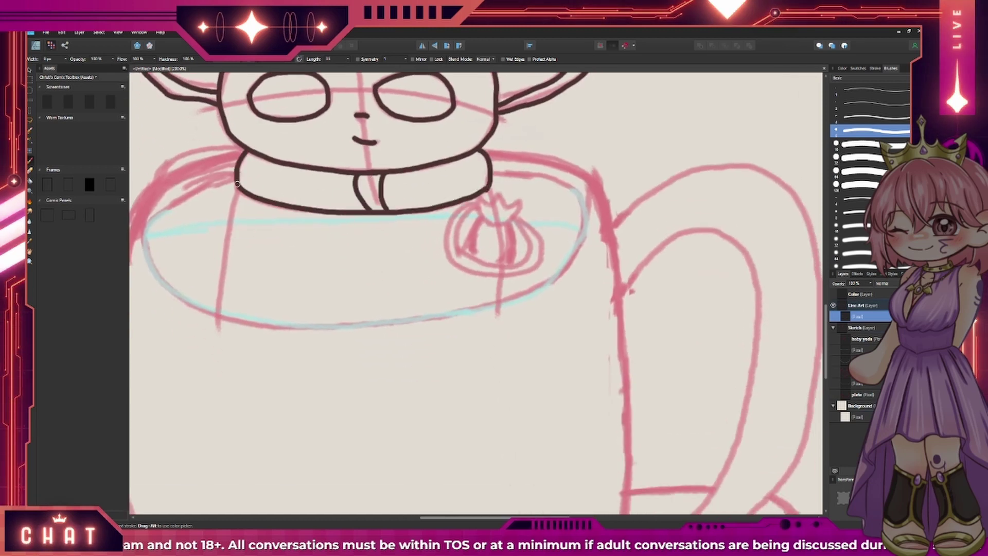
{"action": "left_click_drag", "start_coordinate": [237, 186], "coordinate": [219, 317]}
{"action": "left_click_drag", "start_coordinate": [367, 211], "coordinate": [374, 326]}
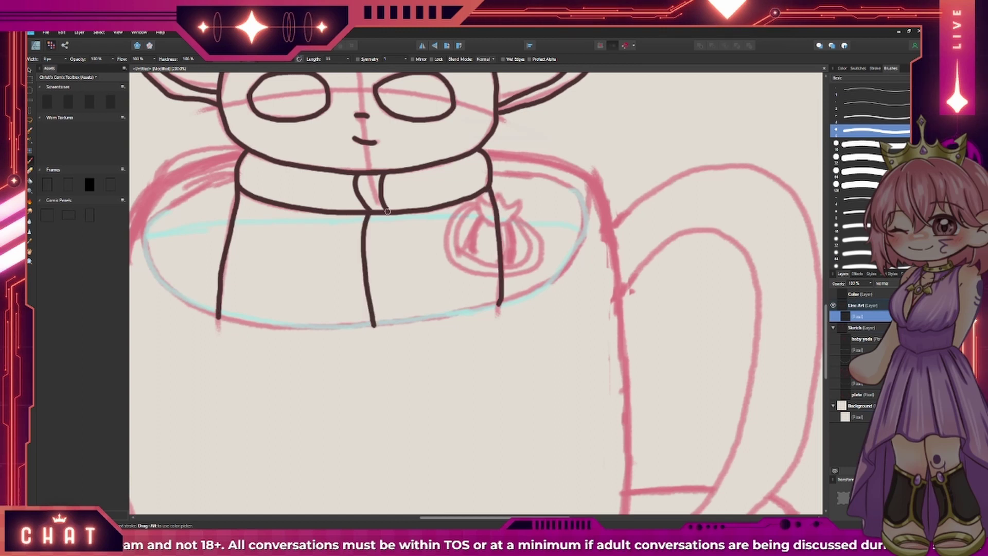
- Ink the small tied pouch with its strings and curved sides
{"action": "scroll", "coordinate": [541, 237], "scroll_direction": "right", "scroll_amount": 2}
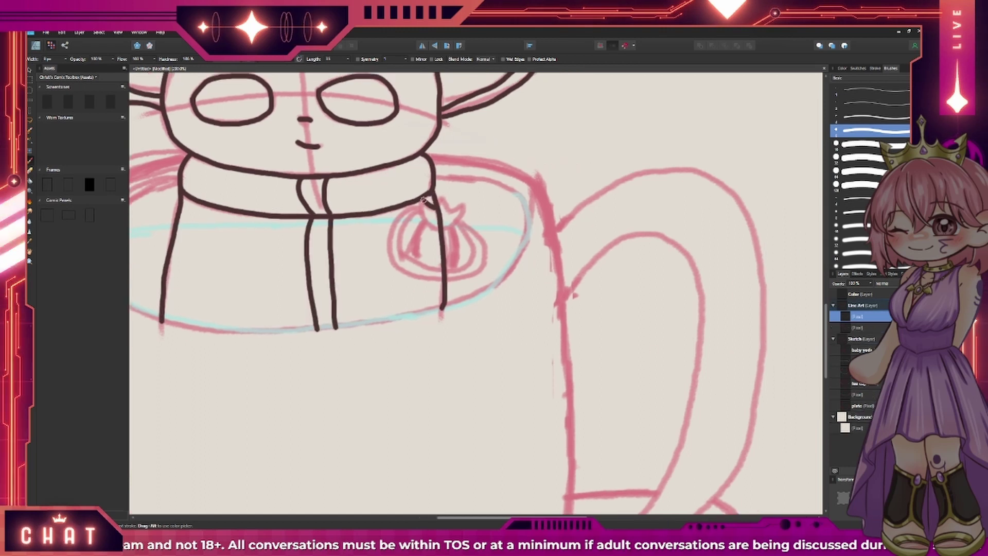
{"action": "left_click_drag", "start_coordinate": [421, 194], "coordinate": [461, 205]}
{"action": "left_click_drag", "start_coordinate": [415, 241], "coordinate": [418, 259]}
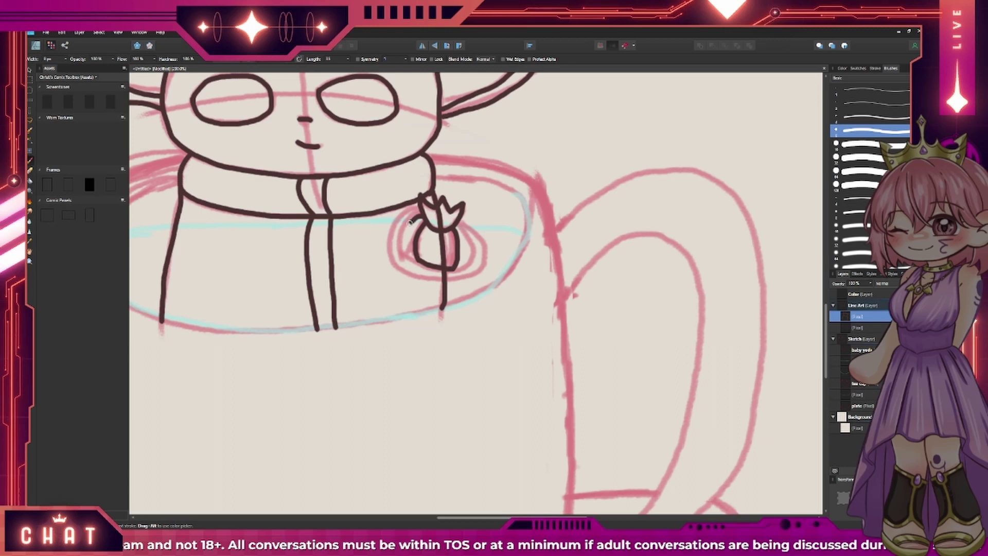
{"action": "mouse_move", "coordinate": [410, 222]}
{"action": "left_mouse_down"}
{"action": "mouse_move", "coordinate": [407, 257]}
{"action": "mouse_move", "coordinate": [449, 227]}
{"action": "left_mouse_up"}
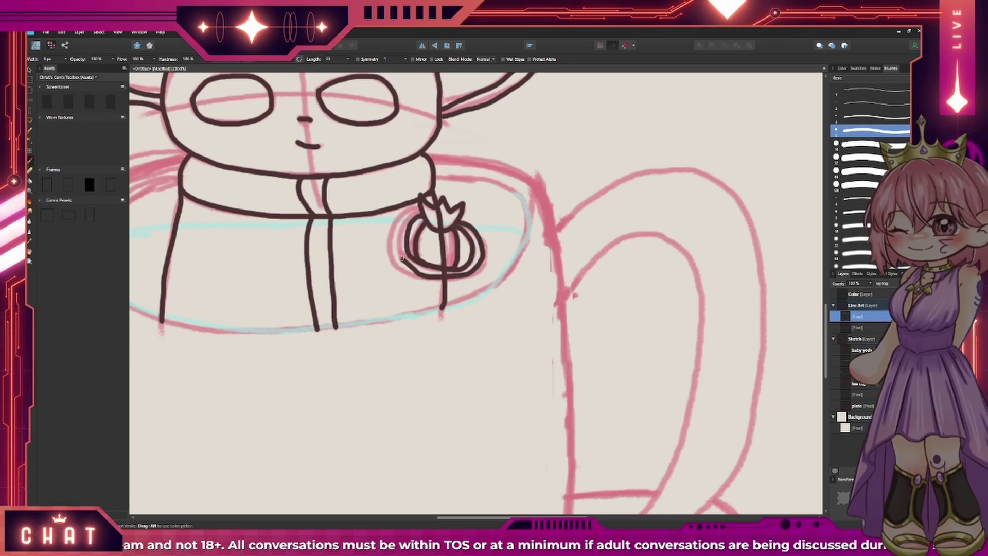
{"action": "left_click_drag", "start_coordinate": [403, 258], "coordinate": [415, 212]}
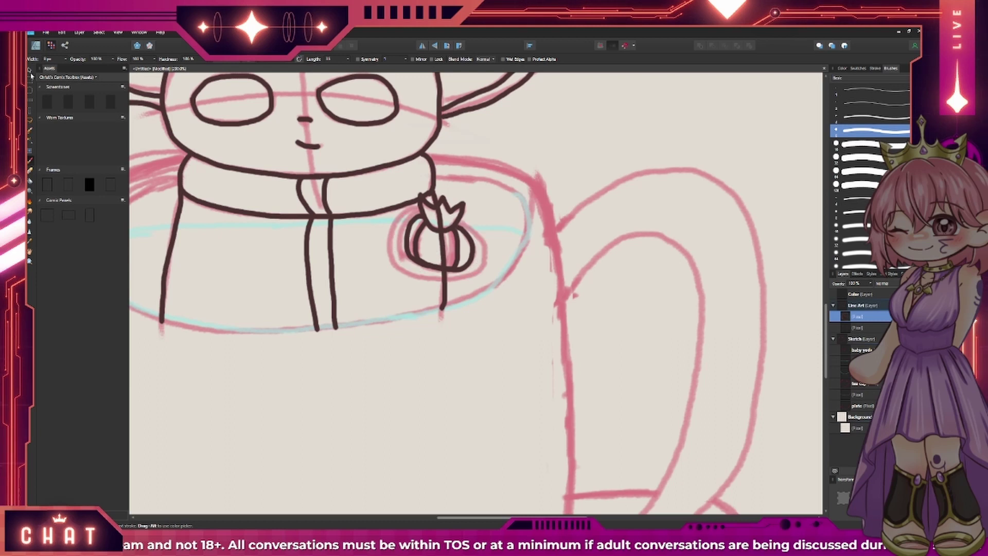
- Rotate, nudge and enlarge the inked pouch, discarding an extra outline loop
{"action": "key", "text": "v"}
{"action": "left_click_drag", "start_coordinate": [410, 176], "coordinate": [416, 173]}
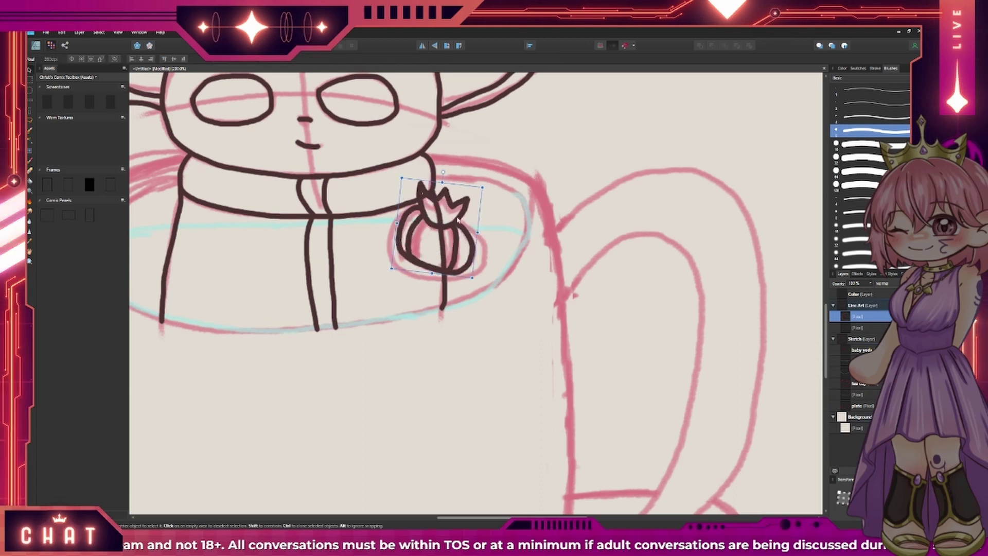
{"action": "left_click_drag", "start_coordinate": [430, 253], "coordinate": [431, 254]}
{"action": "key", "text": "b"}
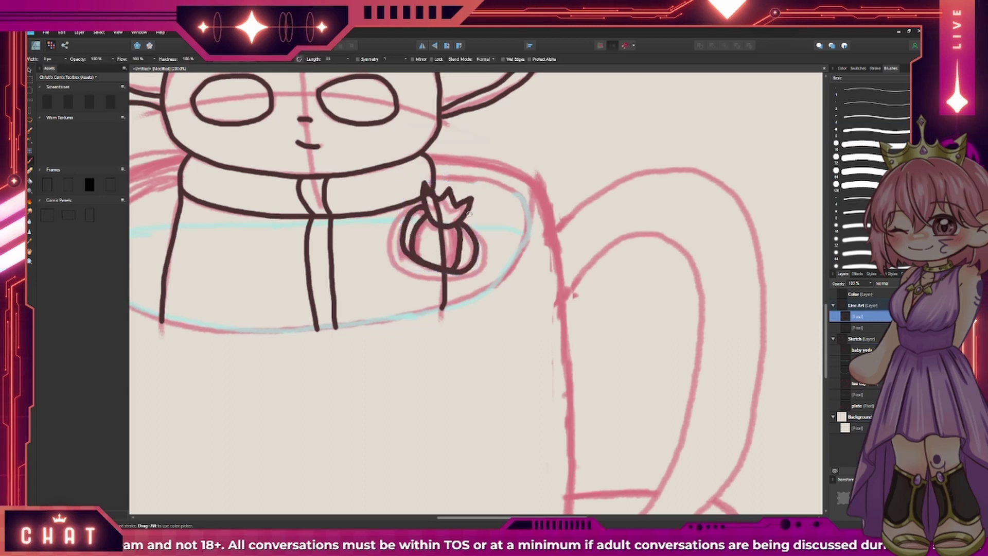
{"action": "left_click_drag", "start_coordinate": [470, 214], "coordinate": [407, 206]}
{"action": "key", "text": "ctrl+z"}
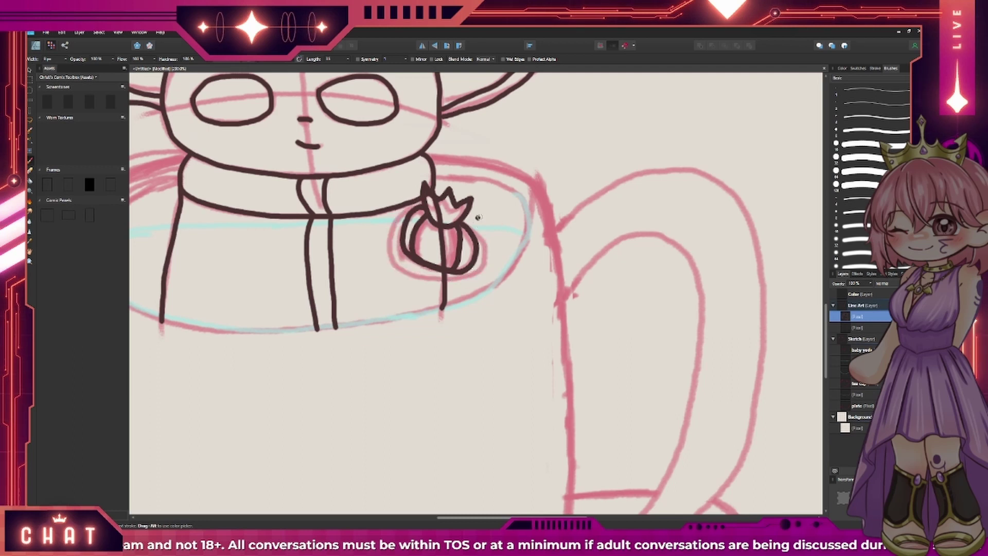
{"action": "key", "text": "v"}
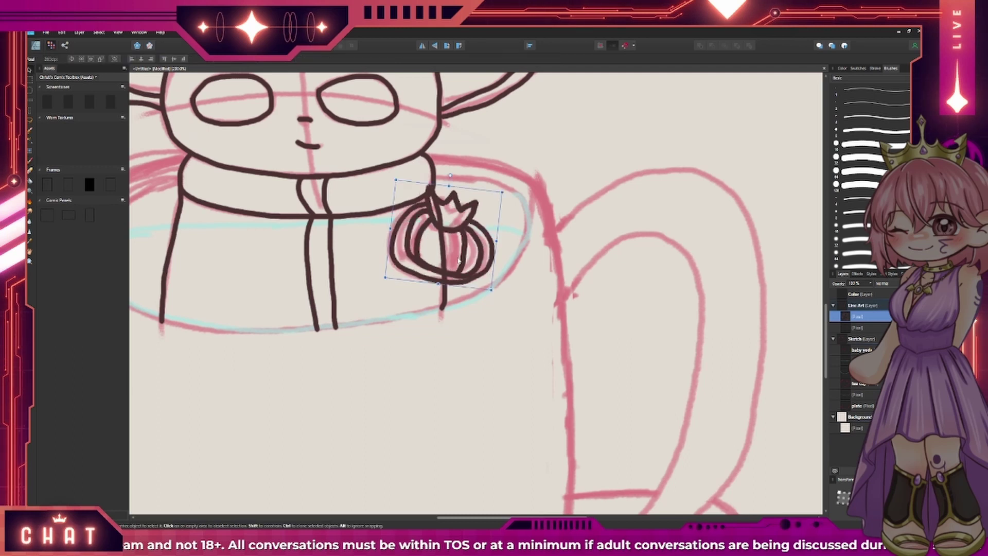
{"action": "left_click_drag", "start_coordinate": [443, 242], "coordinate": [544, 224]}
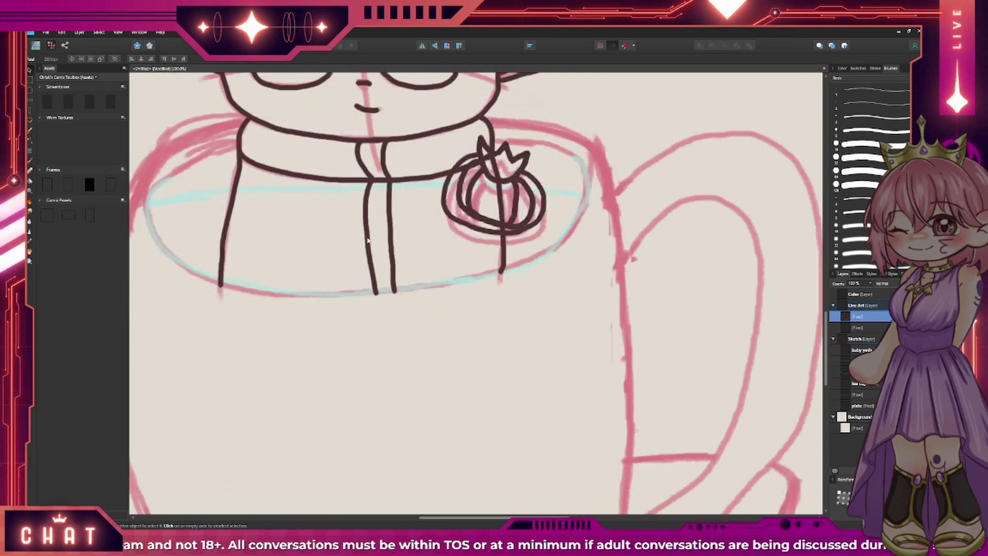
- Rename the inked layer to 'head'
{"action": "double_click", "coordinate": [870, 316]}
{"action": "key", "text": "Return"}
{"action": "scroll", "coordinate": [361, 344], "scroll_direction": "down", "scroll_amount": 2}
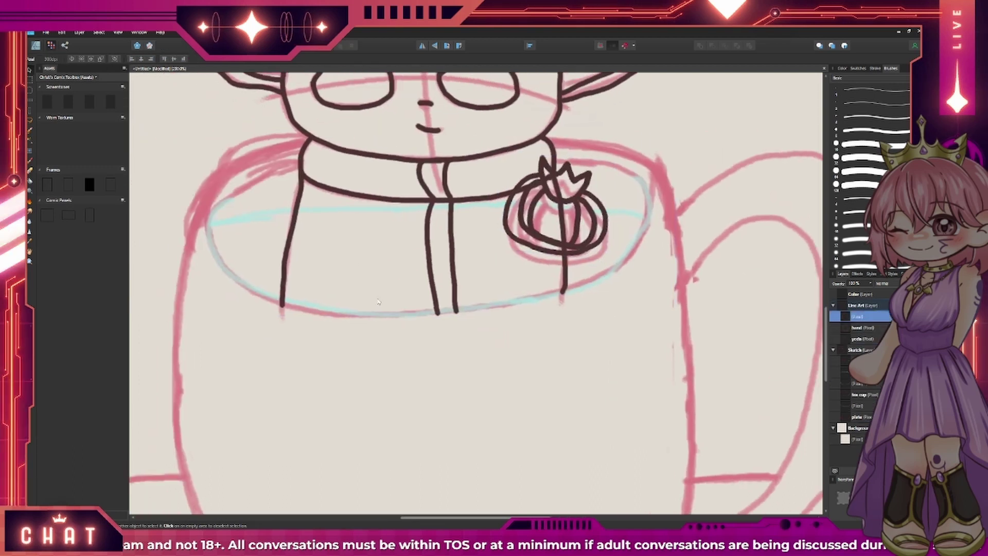
{"action": "scroll", "coordinate": [360, 345], "scroll_direction": "up", "scroll_amount": 2}
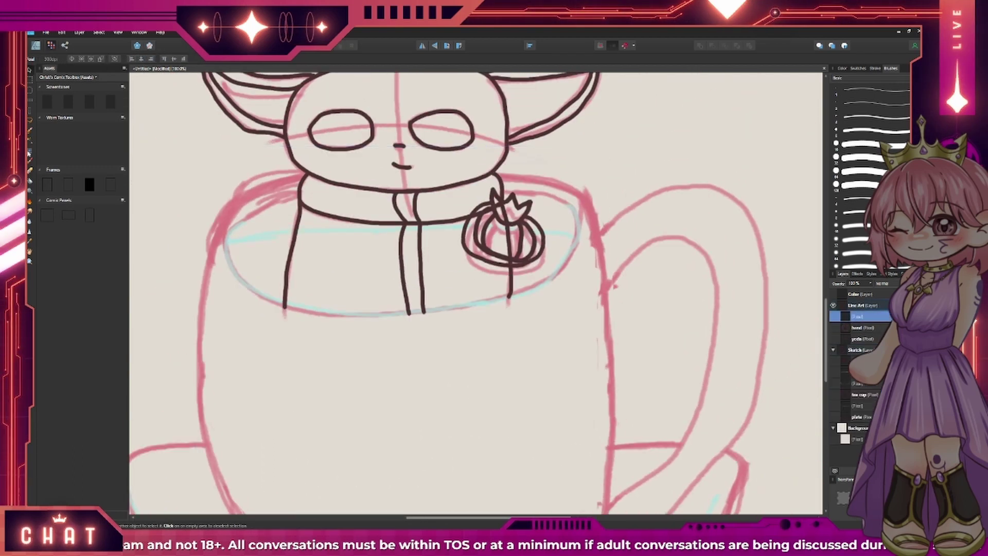
- Brush a few early cup strokes and zoom out to frame the whole cup
{"action": "key", "text": "b"}
{"action": "left_click_drag", "start_coordinate": [264, 179], "coordinate": [228, 236]}
{"action": "scroll", "coordinate": [229, 237], "scroll_direction": "down", "scroll_amount": 3}
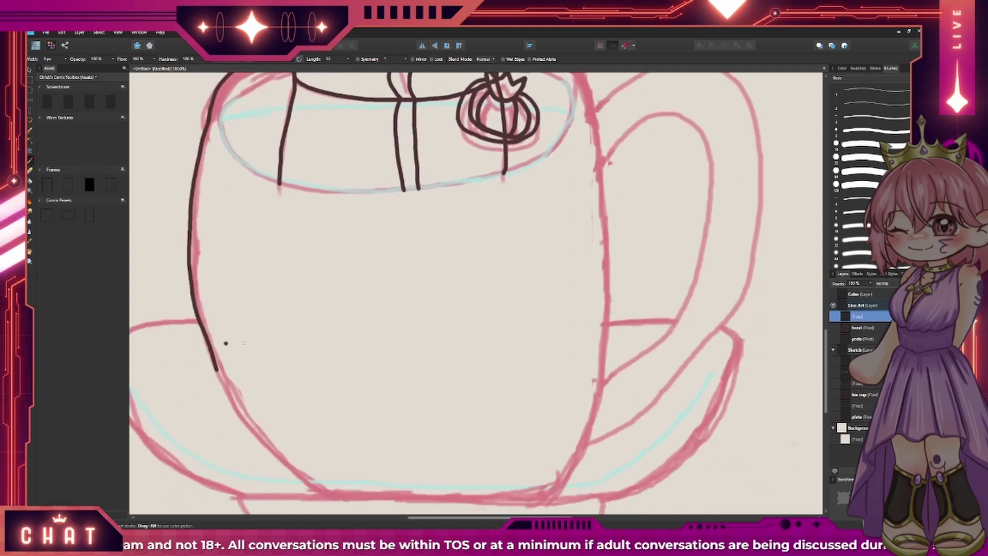
{"action": "scroll", "coordinate": [229, 356], "scroll_direction": "down", "scroll_amount": 2}
{"action": "left_click_drag", "start_coordinate": [218, 297], "coordinate": [306, 381]}
{"action": "key", "text": "z"}
{"action": "left_click_drag", "start_coordinate": [388, 323], "coordinate": [217, 260]}
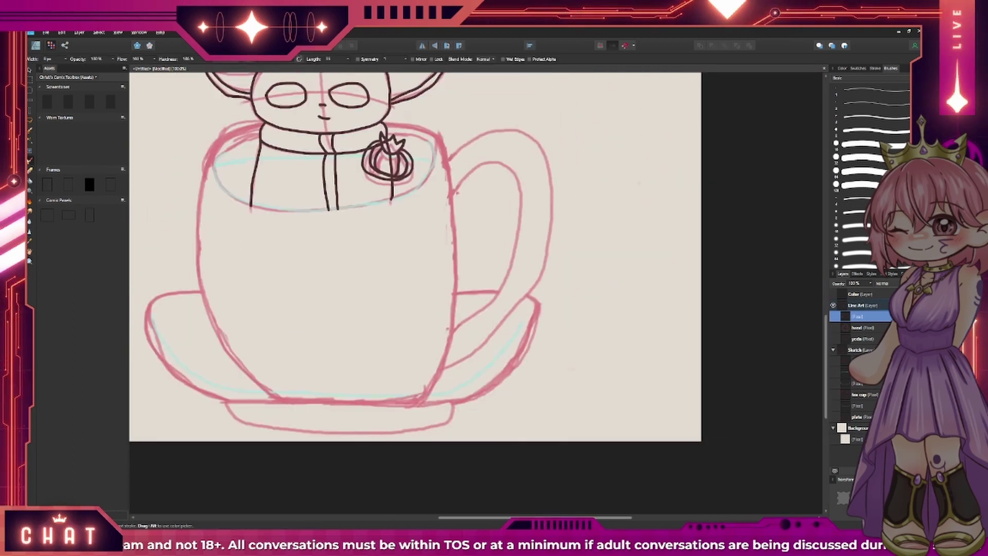
{"action": "left_click_drag", "start_coordinate": [204, 164], "coordinate": [200, 278]}
{"action": "scroll", "coordinate": [200, 278], "scroll_direction": "down", "scroll_amount": 2}
{"action": "left_click_drag", "start_coordinate": [189, 195], "coordinate": [267, 316]}
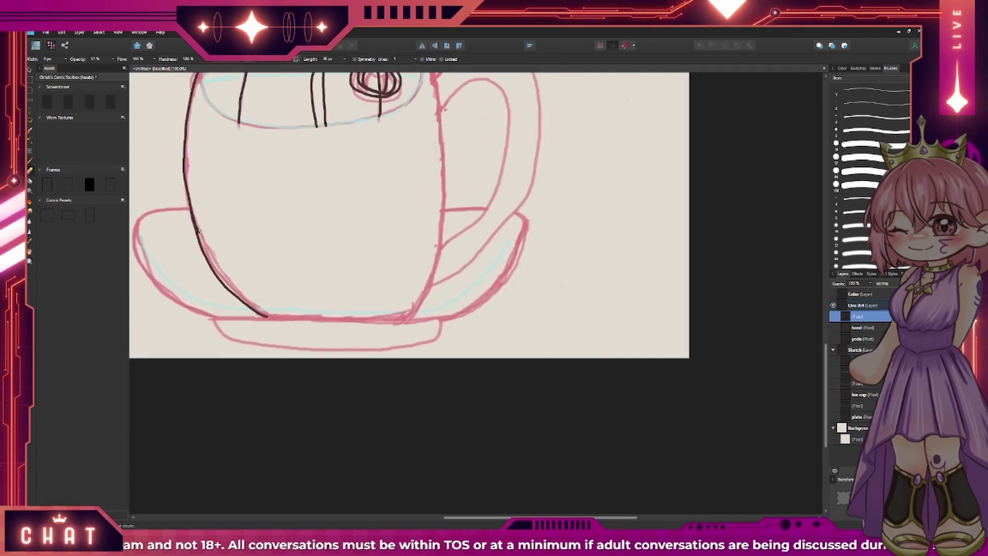
{"action": "scroll", "coordinate": [230, 227], "scroll_direction": "up", "scroll_amount": 1}
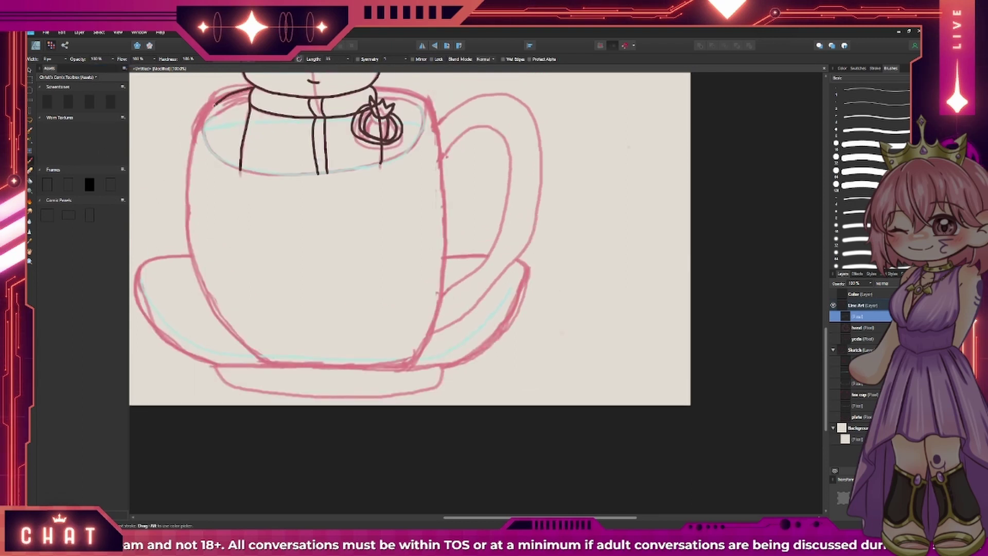
- Ink the cup's right side and the handle's outer curve, undoing a left-side stroke
{"action": "left_click_drag", "start_coordinate": [214, 105], "coordinate": [190, 159]}
{"action": "key", "text": "ctrl+z"}
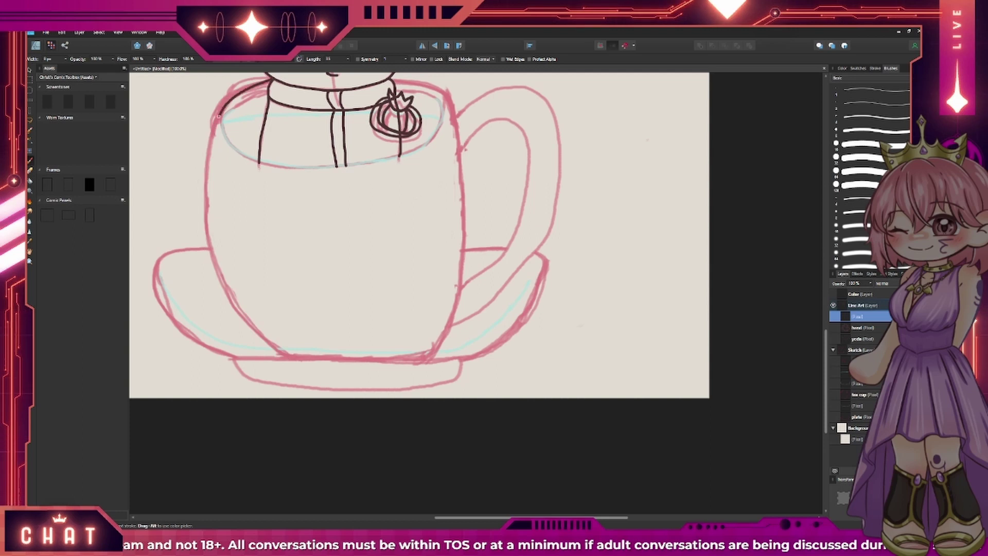
{"action": "left_click_drag", "start_coordinate": [260, 334], "coordinate": [214, 366]}
{"action": "left_click_drag", "start_coordinate": [404, 143], "coordinate": [417, 252]}
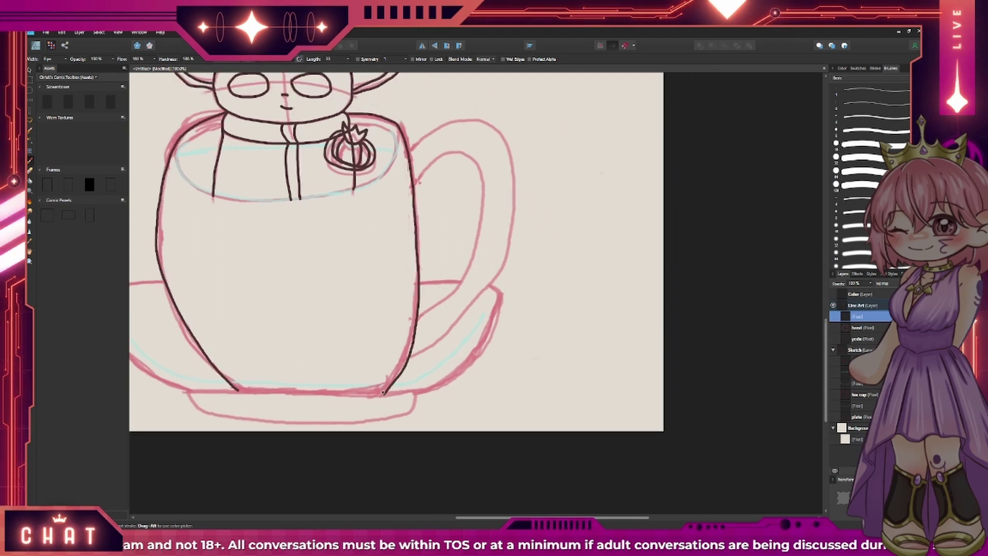
{"action": "left_click_drag", "start_coordinate": [498, 135], "coordinate": [412, 358]}
{"action": "left_click_drag", "start_coordinate": [416, 178], "coordinate": [436, 152]}
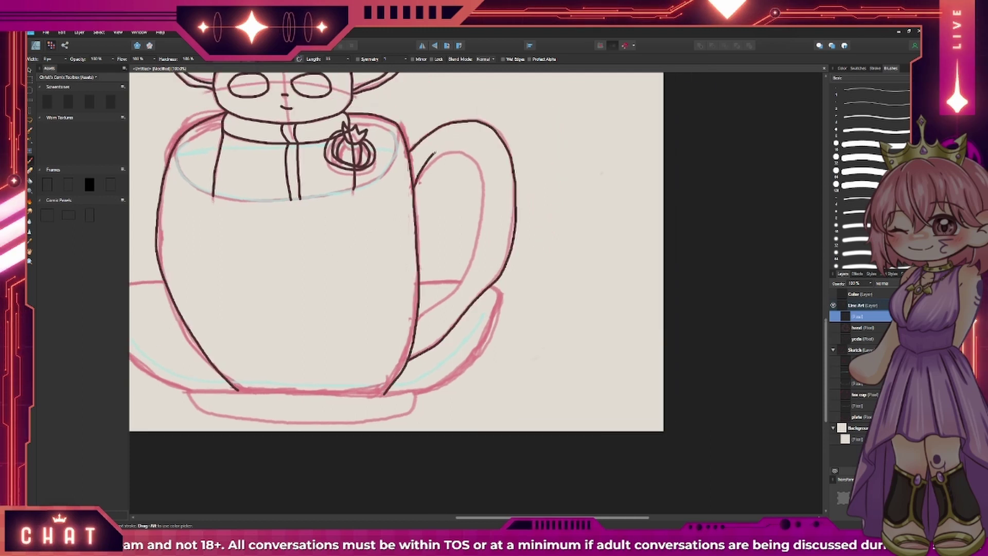
- Ink the cup's inner rim from left to right and the saucer's left rim
{"action": "left_click_drag", "start_coordinate": [315, 185], "coordinate": [370, 188]}
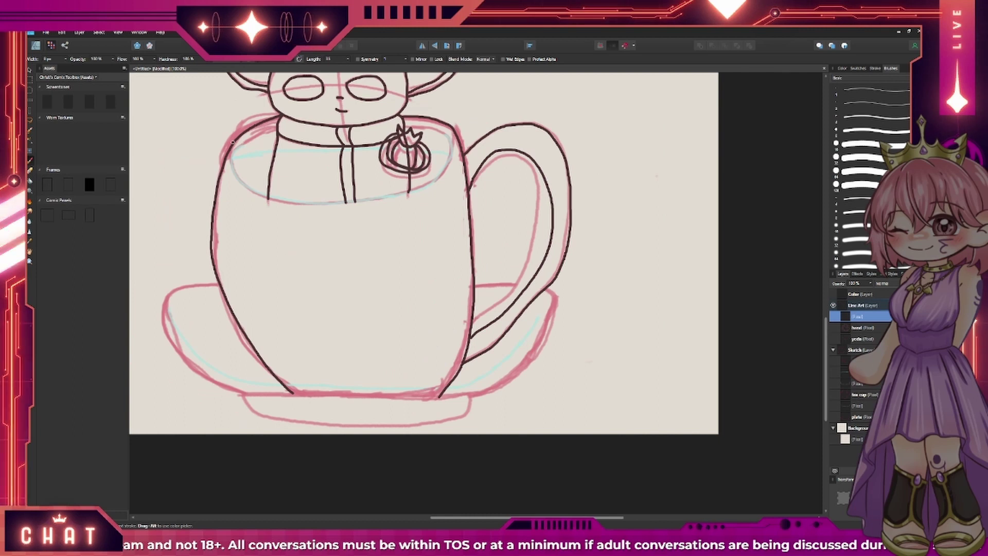
{"action": "left_click_drag", "start_coordinate": [245, 142], "coordinate": [244, 183]}
{"action": "left_click_drag", "start_coordinate": [381, 196], "coordinate": [444, 133]}
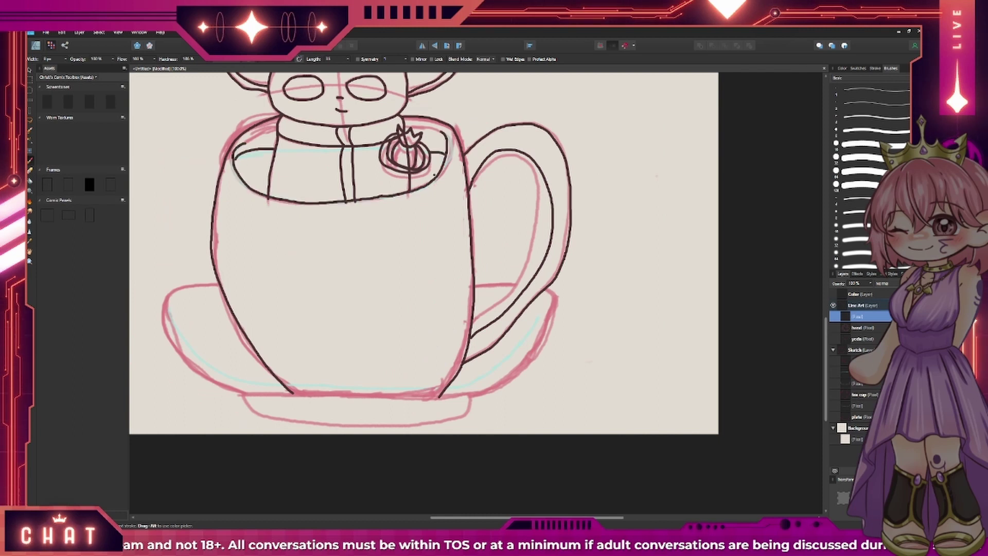
{"action": "scroll", "coordinate": [349, 241], "scroll_direction": "down", "scroll_amount": 5}
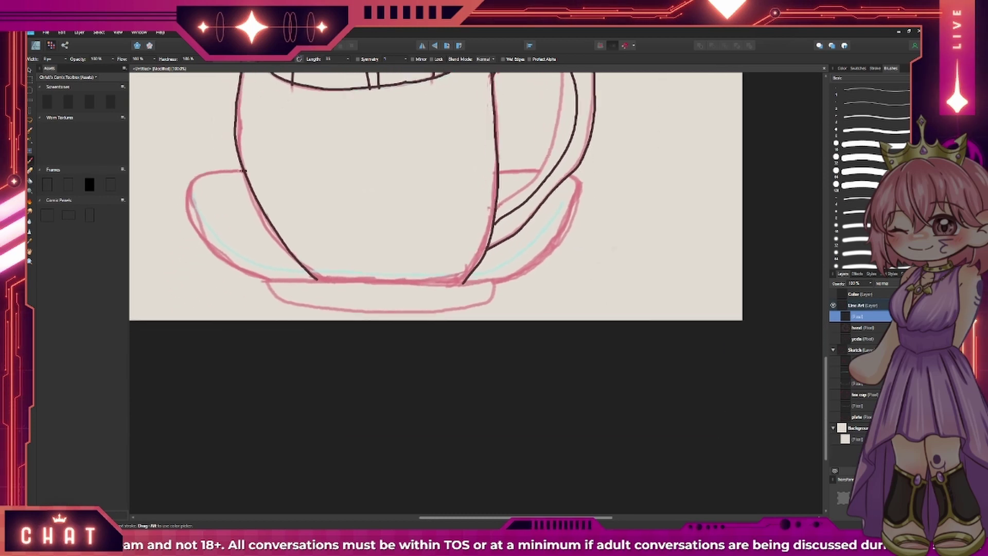
{"action": "left_click_drag", "start_coordinate": [244, 170], "coordinate": [304, 283]}
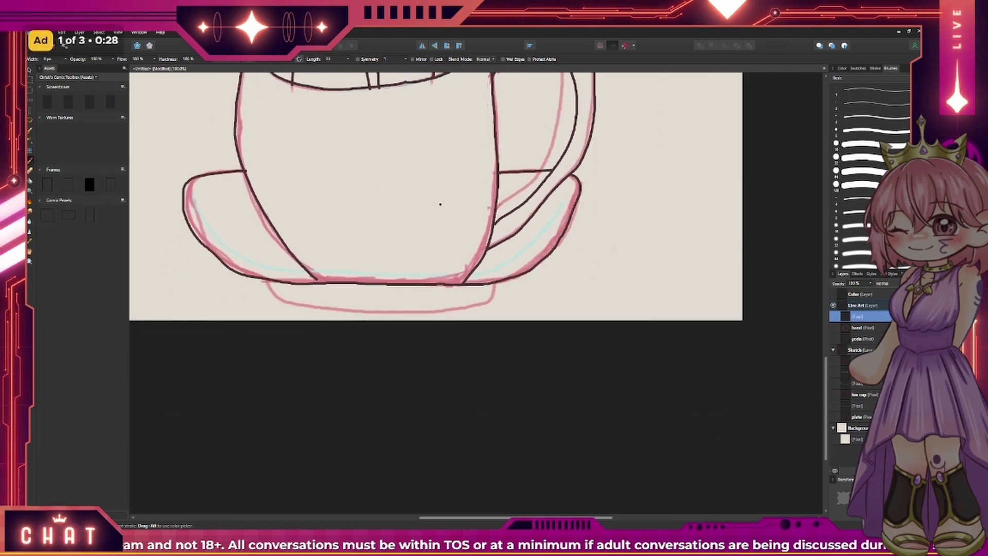
{"action": "scroll", "coordinate": [439, 203], "scroll_direction": "up", "scroll_amount": 2}
{"action": "scroll", "coordinate": [433, 247], "scroll_direction": "up", "scroll_amount": 2}
- Ink the saucer's left, back, inner and bottom rims, undoing stray strokes
{"action": "left_click_drag", "start_coordinate": [250, 252], "coordinate": [470, 367]}
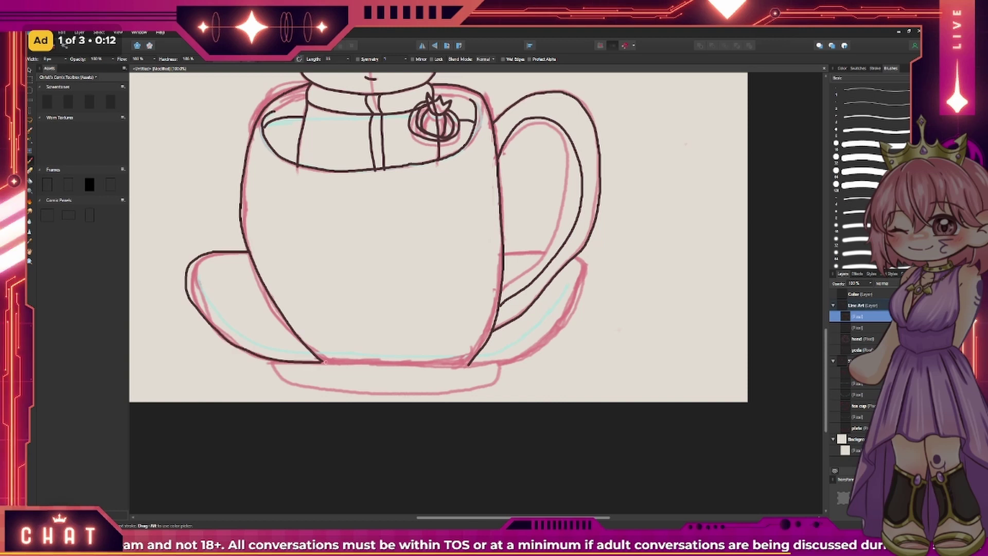
{"action": "mouse_move", "coordinate": [505, 253]}
{"action": "left_mouse_down"}
{"action": "mouse_move", "coordinate": [556, 253]}
{"action": "mouse_move", "coordinate": [565, 304]}
{"action": "left_mouse_up"}
{"action": "key", "text": "ctrl+z"}
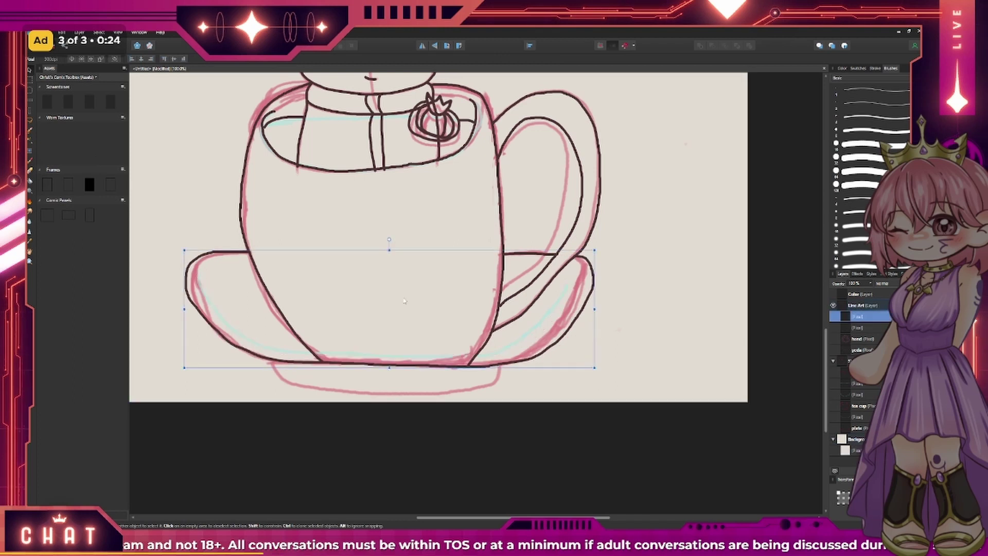
{"action": "mouse_move", "coordinate": [196, 274]}
{"action": "left_mouse_down"}
{"action": "mouse_move", "coordinate": [319, 355]}
{"action": "mouse_move", "coordinate": [576, 285]}
{"action": "left_mouse_up"}
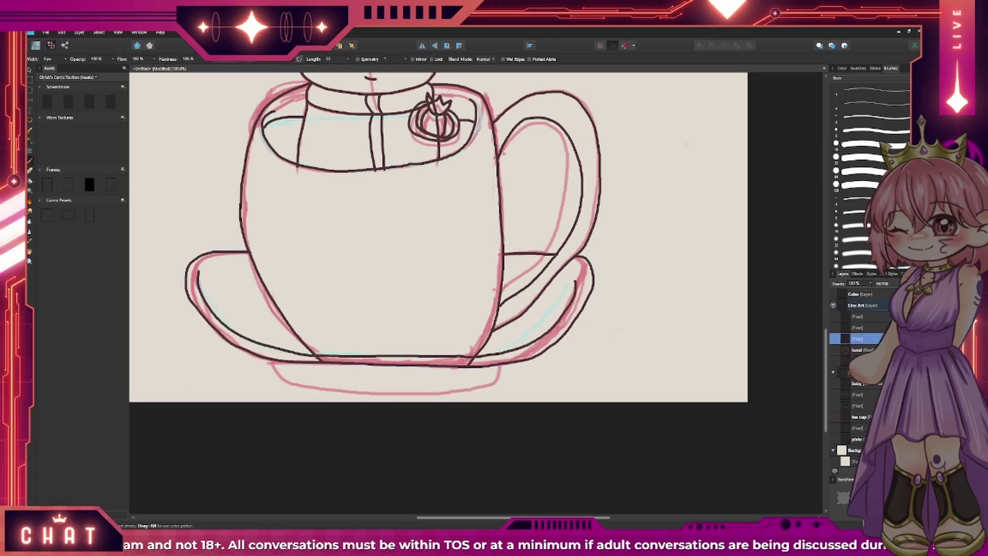
{"action": "key", "text": "alt+["}
{"action": "key", "text": "alt+["}
{"action": "key", "text": "ctrl+z"}
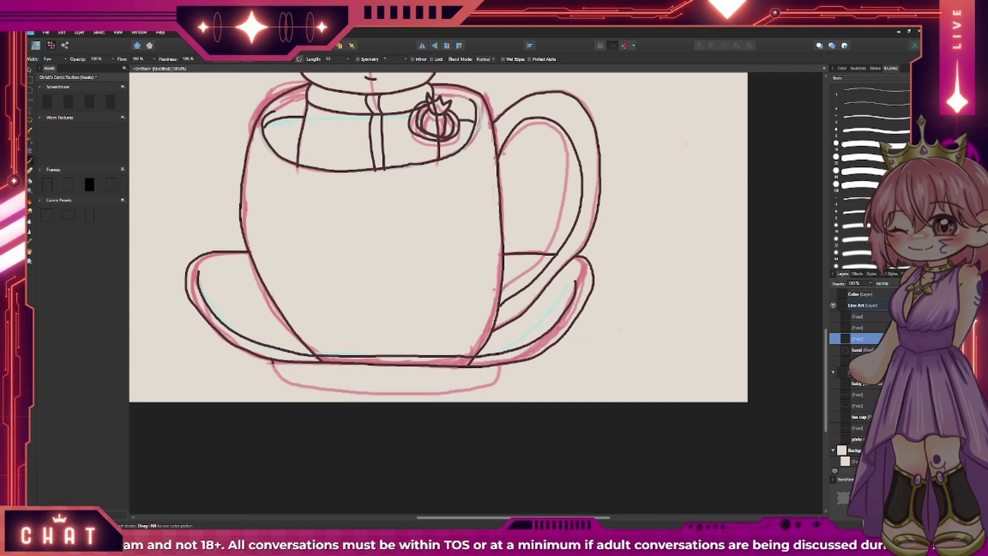
{"action": "mouse_move", "coordinate": [273, 363]}
{"action": "left_mouse_down"}
{"action": "mouse_move", "coordinate": [283, 378]}
{"action": "mouse_move", "coordinate": [415, 392]}
{"action": "left_mouse_up"}
{"action": "key", "text": "ctrl+z"}
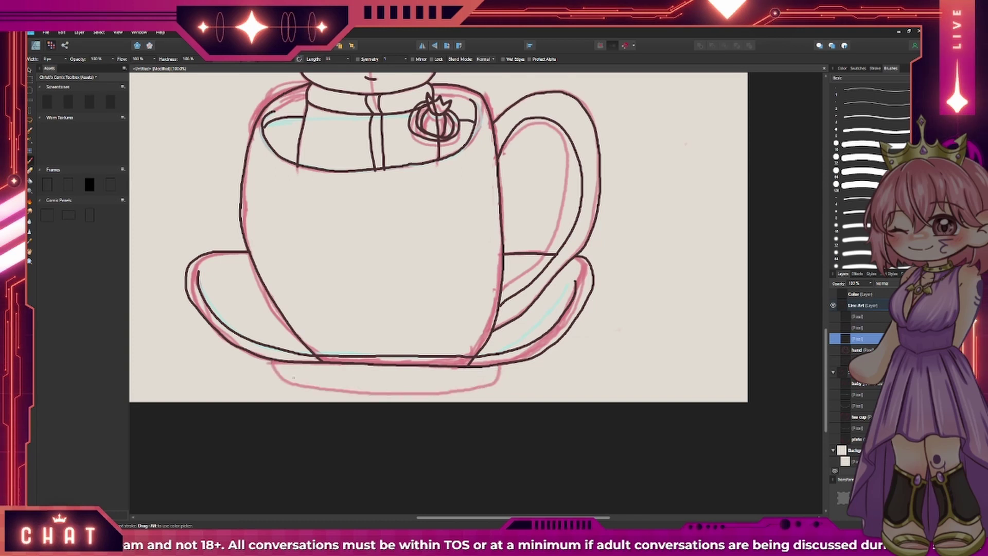
- Bring the whole saucer into view and rename the line-art layer 'cup'
{"action": "scroll", "coordinate": [437, 236], "scroll_direction": "down", "scroll_amount": 3}
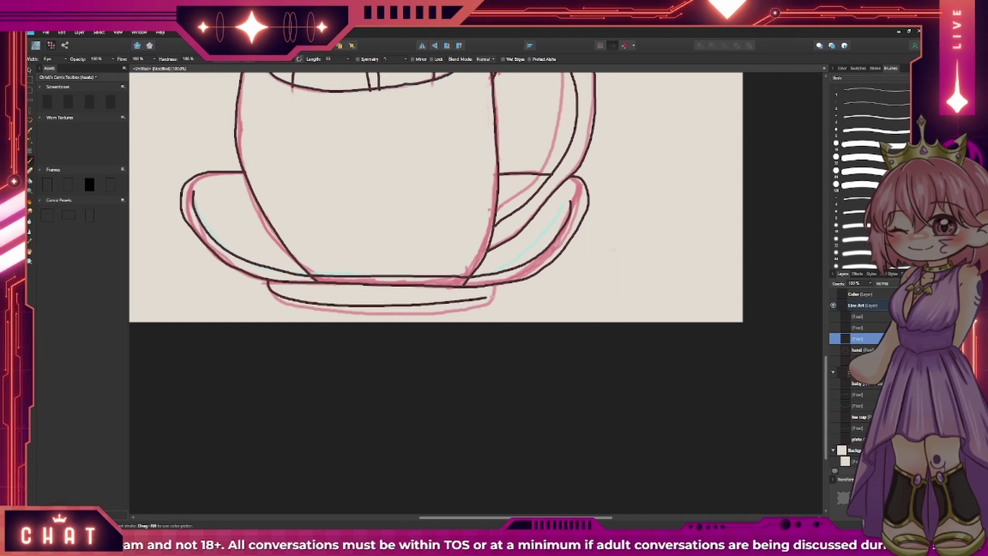
{"action": "scroll", "coordinate": [566, 304], "scroll_direction": "up", "scroll_amount": 2}
{"action": "scroll", "coordinate": [646, 311], "scroll_direction": "up", "scroll_amount": 2}
{"action": "scroll", "coordinate": [646, 311], "scroll_direction": "down", "scroll_amount": 2}
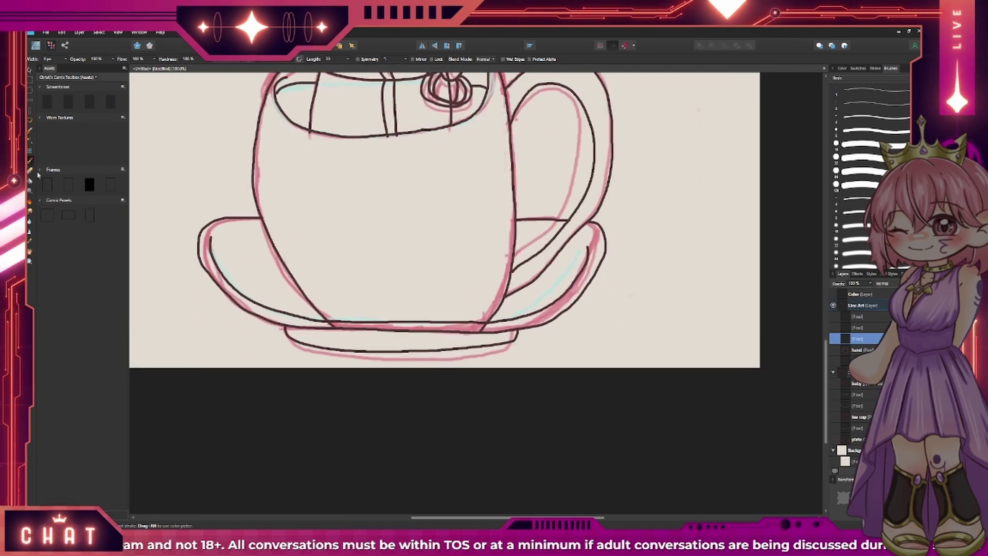
{"action": "scroll", "coordinate": [447, 211], "scroll_direction": "up", "scroll_amount": 2}
{"action": "scroll", "coordinate": [447, 210], "scroll_direction": "up", "scroll_amount": 1}
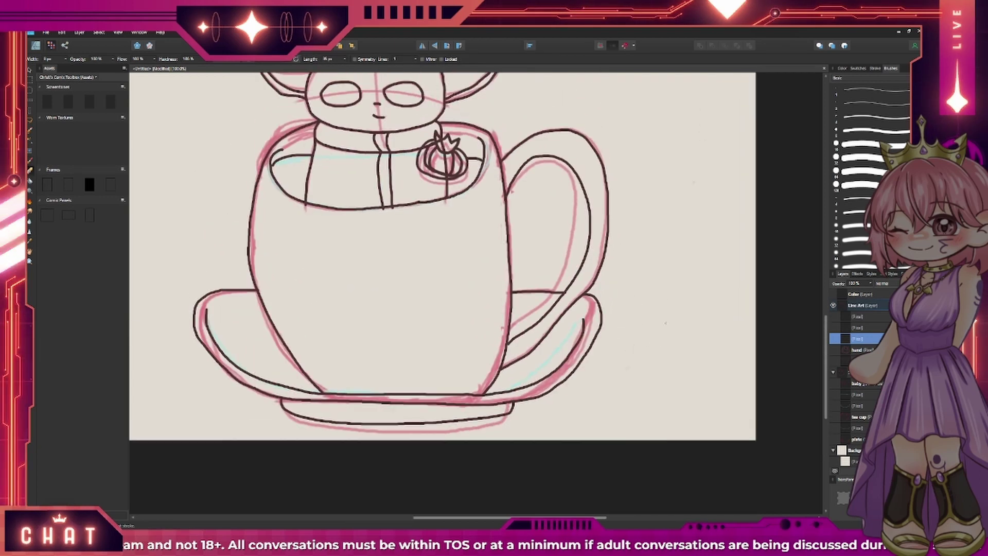
{"action": "scroll", "coordinate": [447, 211], "scroll_direction": "up", "scroll_amount": 1}
{"action": "scroll", "coordinate": [447, 210], "scroll_direction": "up", "scroll_amount": 2}
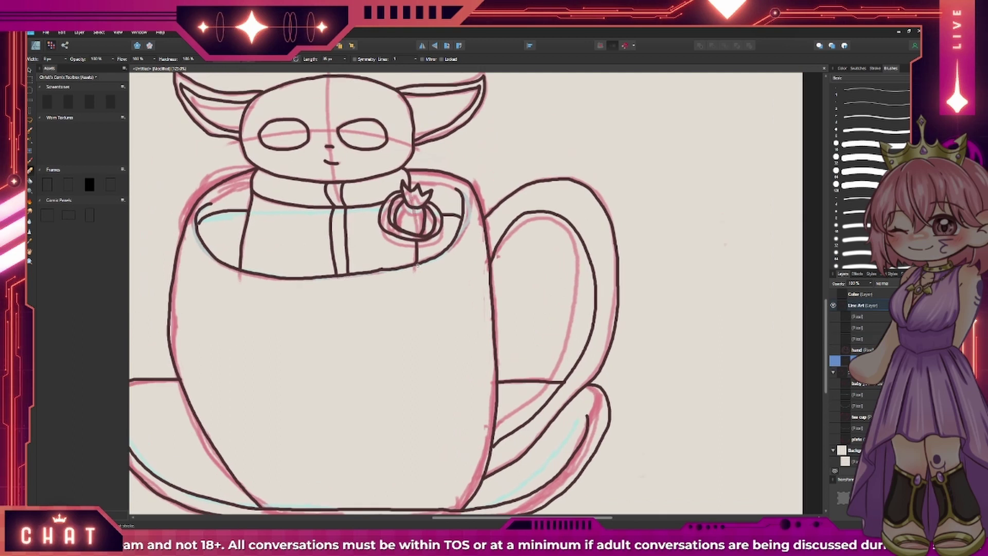
{"action": "mouse_move", "coordinate": [417, 265]}
{"action": "left_mouse_down"}
{"action": "mouse_move", "coordinate": [479, 275]}
{"action": "mouse_move", "coordinate": [490, 185]}
{"action": "left_mouse_up"}
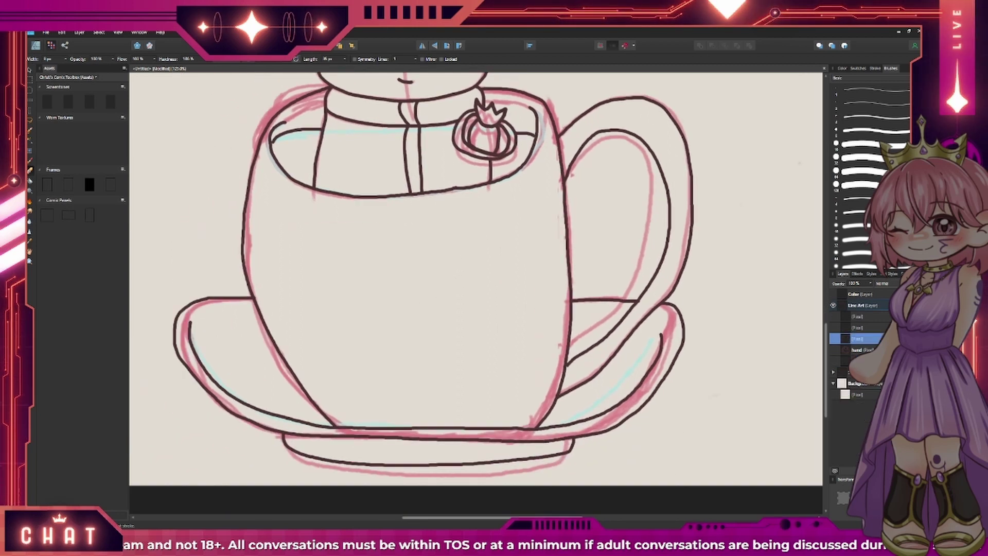
{"action": "double_click", "coordinate": [858, 327]}
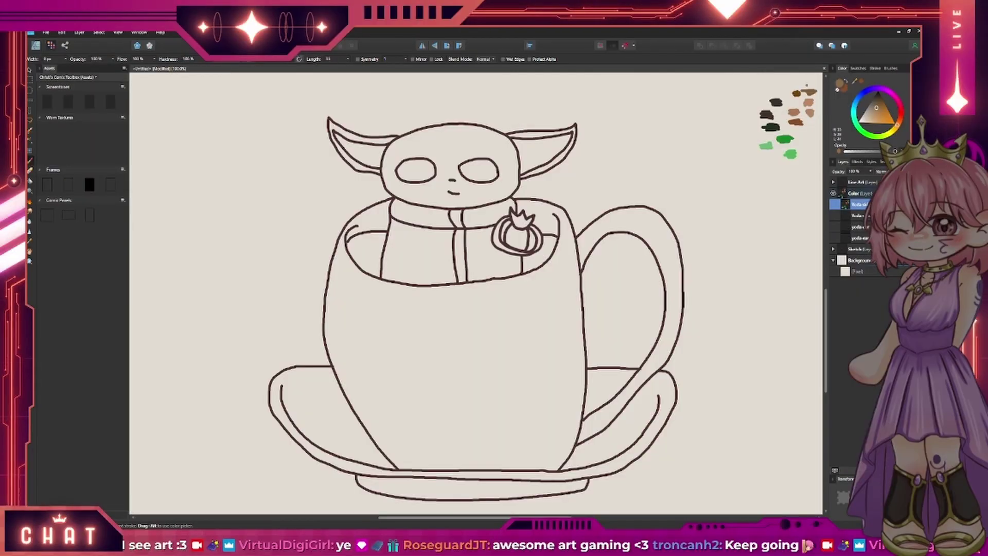
- Add a new colouring layer and pick green for Yoda's skin
{"action": "key", "text": "b"}
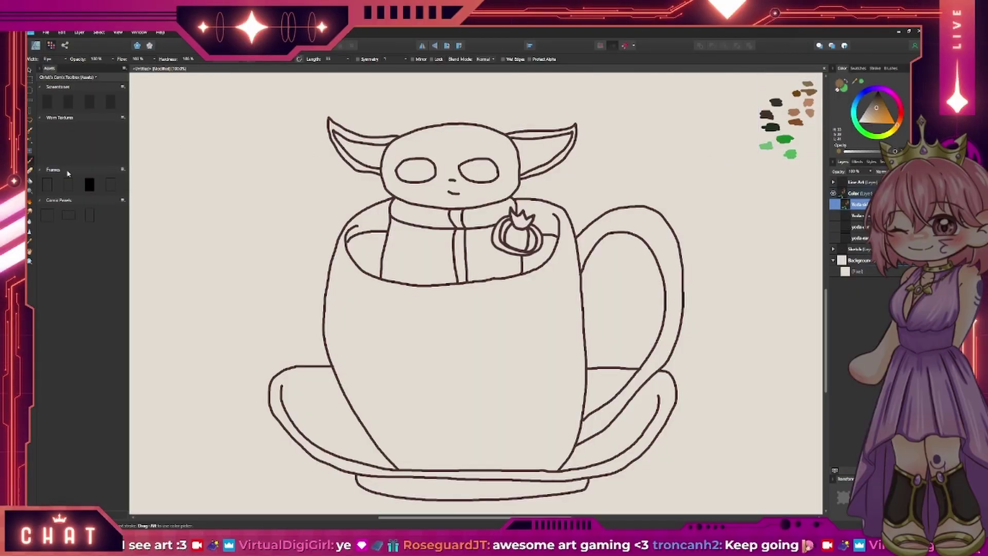
{"action": "key", "text": "ctrl+shift+n"}
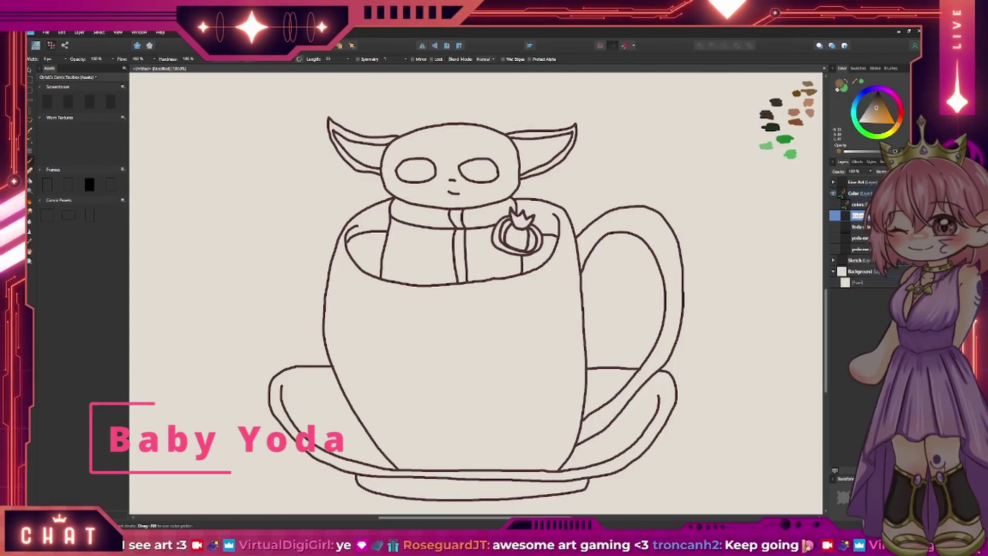
{"action": "scroll", "coordinate": [686, 207], "scroll_direction": "up", "scroll_amount": 3}
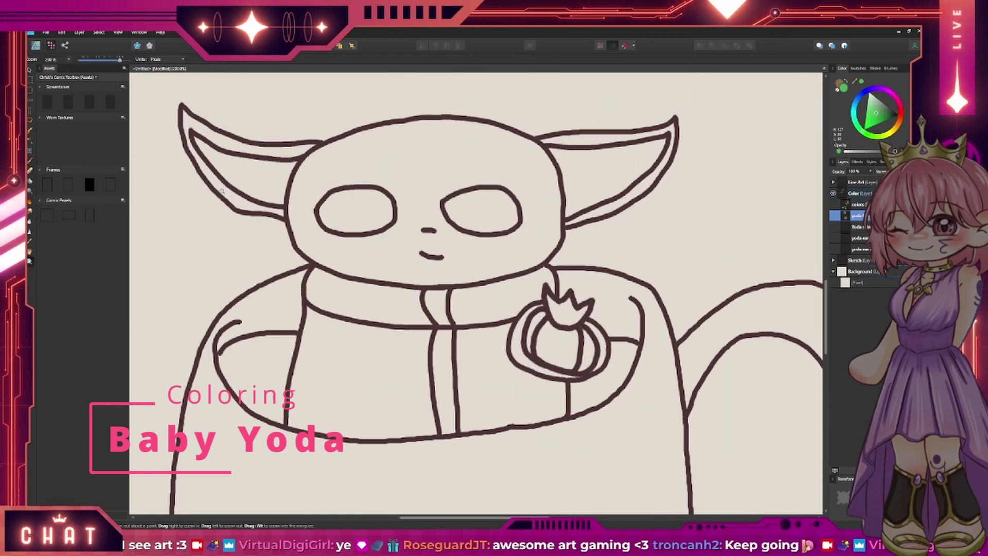
{"action": "scroll", "coordinate": [770, 210], "scroll_direction": "up", "scroll_amount": 2}
{"action": "left_click_drag", "start_coordinate": [770, 210], "coordinate": [835, 190]}
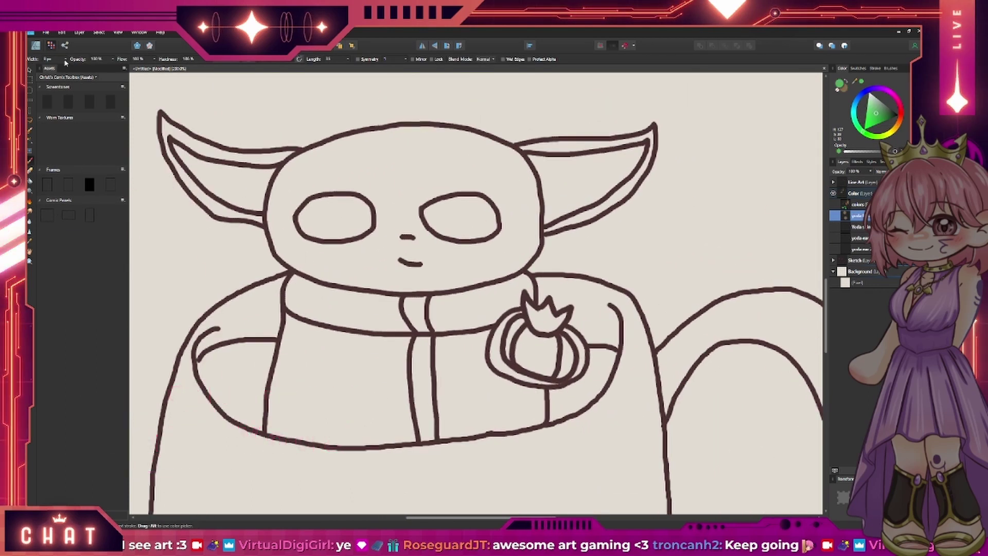
- Paint Baby Yoda's head, around the eyes and cheek, solid green
{"action": "left_click_drag", "start_coordinate": [402, 166], "coordinate": [304, 164]}
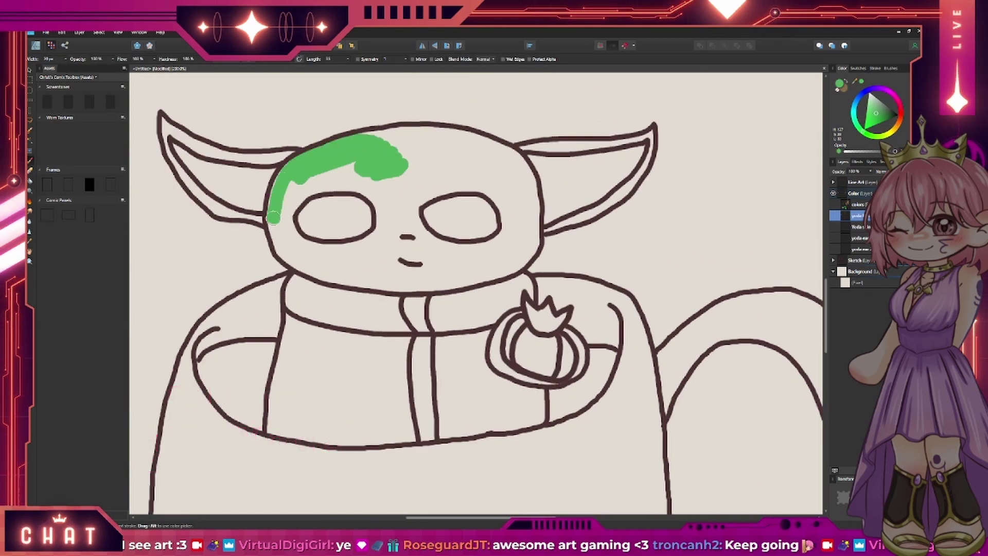
{"action": "mouse_move", "coordinate": [273, 217]}
{"action": "left_mouse_down"}
{"action": "mouse_move", "coordinate": [317, 250]}
{"action": "mouse_move", "coordinate": [479, 268]}
{"action": "left_mouse_up"}
{"action": "mouse_move", "coordinate": [407, 268]}
{"action": "left_mouse_down"}
{"action": "mouse_move", "coordinate": [483, 206]}
{"action": "mouse_move", "coordinate": [385, 249]}
{"action": "left_mouse_up"}
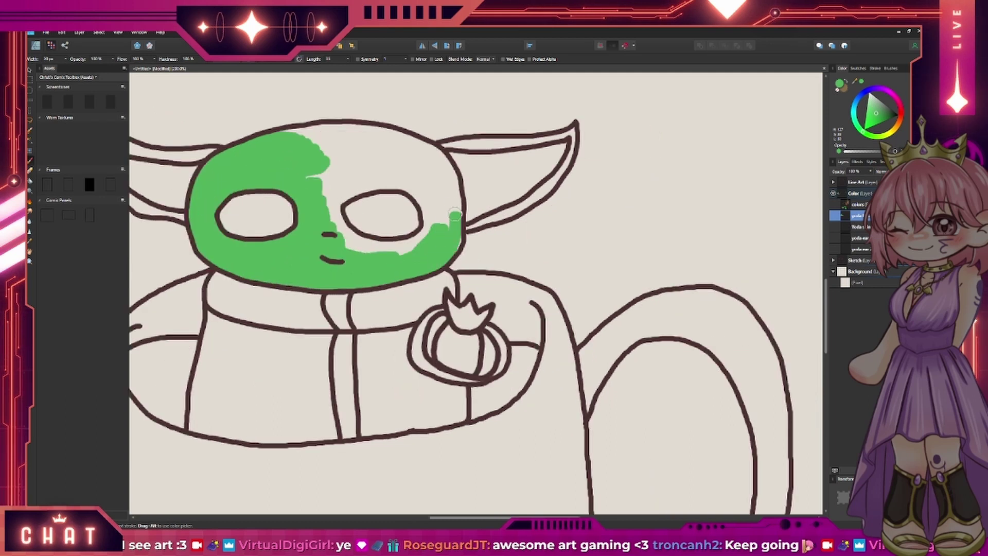
{"action": "left_click_drag", "start_coordinate": [393, 184], "coordinate": [438, 217]}
{"action": "mouse_move", "coordinate": [330, 139]}
{"action": "left_mouse_down"}
{"action": "mouse_move", "coordinate": [453, 175]}
{"action": "mouse_move", "coordinate": [407, 206]}
{"action": "mouse_move", "coordinate": [292, 211]}
{"action": "left_mouse_up"}
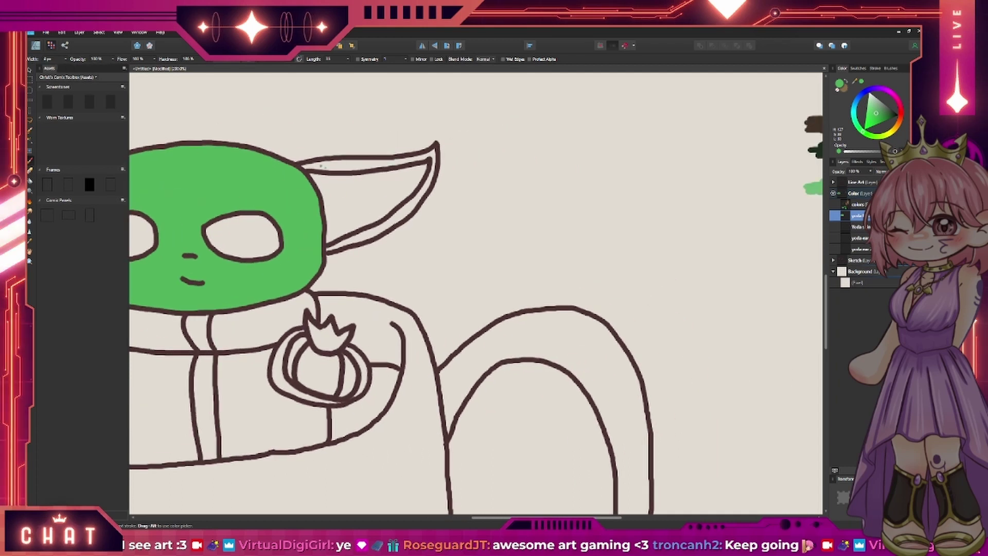
- Paint both ears green along their top edges, tips and lower edges
{"action": "mouse_move", "coordinate": [358, 167]}
{"action": "left_mouse_down"}
{"action": "mouse_move", "coordinate": [383, 163]}
{"action": "mouse_move", "coordinate": [357, 109]}
{"action": "left_mouse_up"}
{"action": "mouse_move", "coordinate": [289, 191]}
{"action": "left_mouse_down"}
{"action": "mouse_move", "coordinate": [383, 101]}
{"action": "mouse_move", "coordinate": [341, 130]}
{"action": "left_mouse_up"}
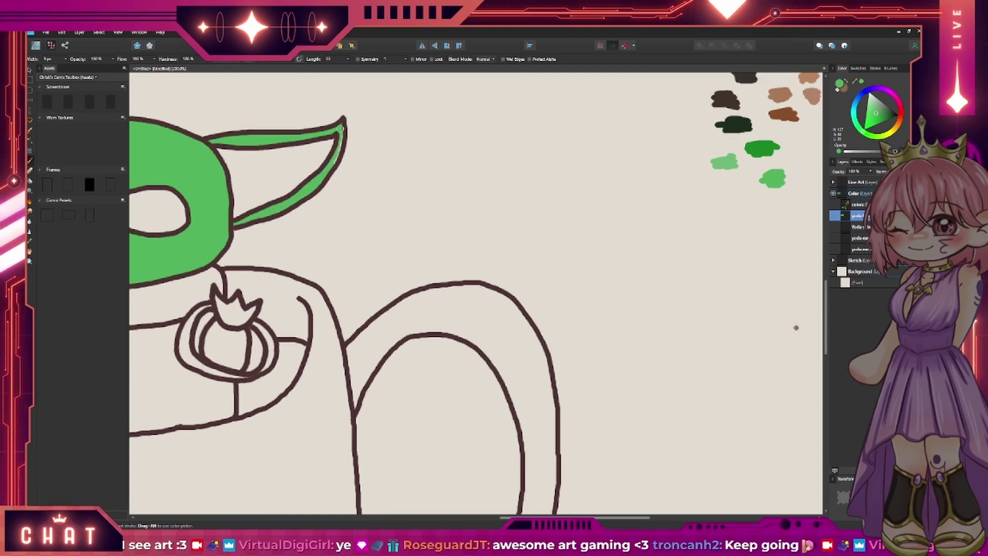
{"action": "scroll", "coordinate": [340, 130], "scroll_direction": "down", "scroll_amount": 3}
{"action": "mouse_move", "coordinate": [242, 157]}
{"action": "left_mouse_down"}
{"action": "mouse_move", "coordinate": [345, 180]}
{"action": "mouse_move", "coordinate": [281, 179]}
{"action": "left_mouse_up"}
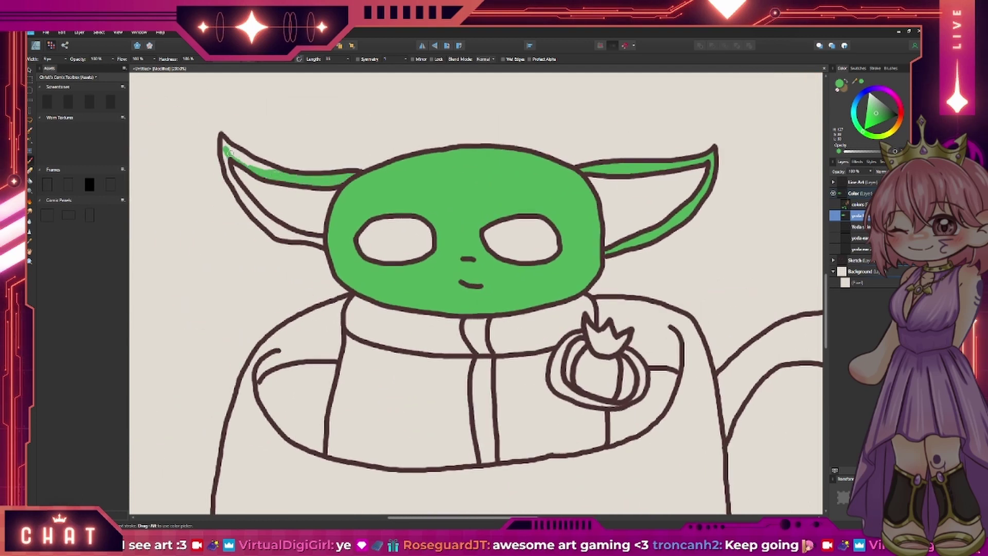
{"action": "left_click_drag", "start_coordinate": [230, 153], "coordinate": [268, 177]}
{"action": "left_click_drag", "start_coordinate": [253, 213], "coordinate": [322, 244]}
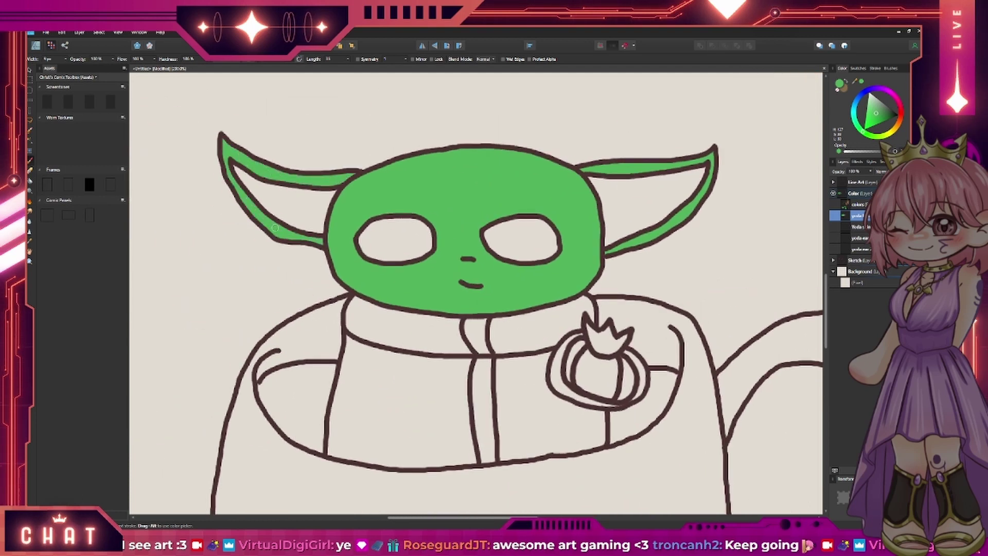
{"action": "mouse_move", "coordinate": [591, 333]}
{"action": "left_mouse_down"}
{"action": "mouse_move", "coordinate": [317, 167]}
{"action": "mouse_move", "coordinate": [330, 180]}
{"action": "mouse_move", "coordinate": [336, 161]}
{"action": "left_mouse_up"}
{"action": "scroll", "coordinate": [328, 180], "scroll_direction": "up", "scroll_amount": 1}
- Switch the paint colour to a pinkish red, test it beside the swatches, and start renaming layers
{"action": "scroll", "coordinate": [325, 194], "scroll_direction": "down", "scroll_amount": 3}
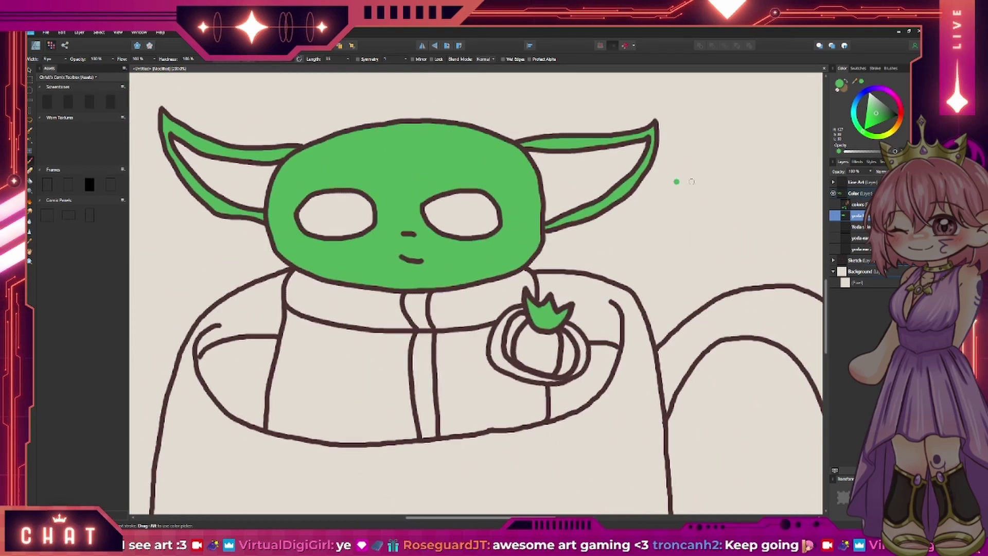
{"action": "scroll", "coordinate": [669, 257], "scroll_direction": "up", "scroll_amount": 3}
{"action": "left_click_drag", "start_coordinate": [739, 194], "coordinate": [666, 252]}
{"action": "left_click_drag", "start_coordinate": [899, 118], "coordinate": [901, 109]}
{"action": "left_click", "coordinate": [881, 113]}
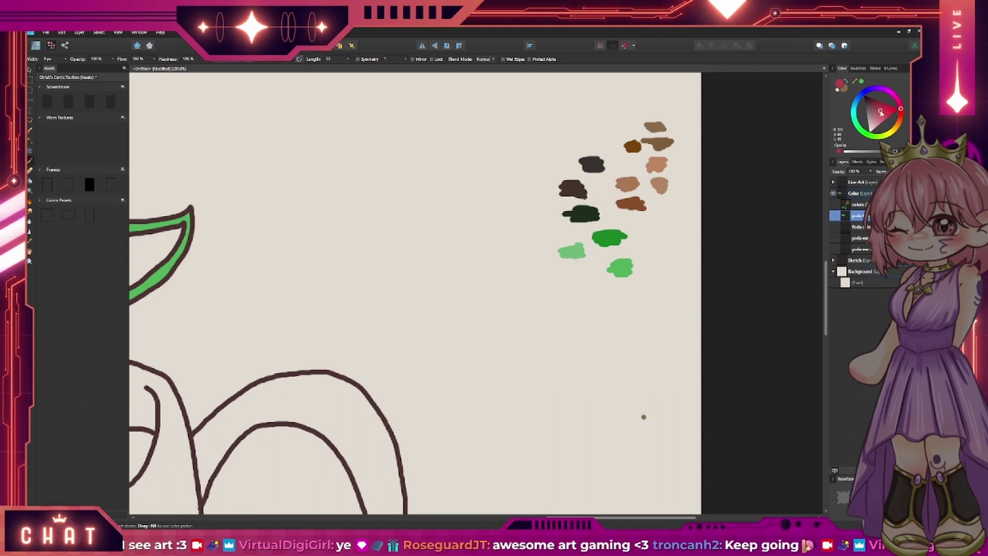
{"action": "left_click_drag", "start_coordinate": [653, 232], "coordinate": [675, 232]}
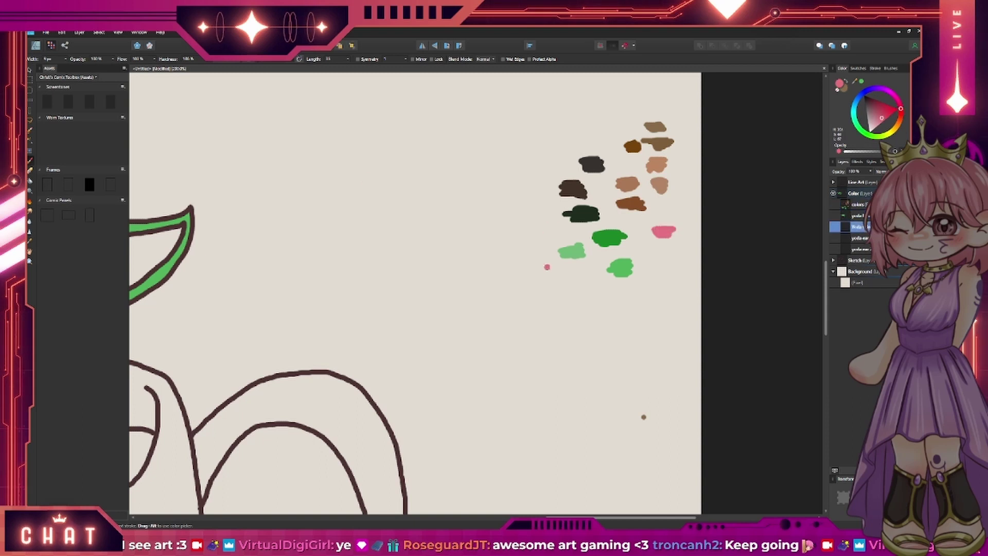
{"action": "double_click", "coordinate": [857, 227]}
{"action": "double_click", "coordinate": [857, 227]}
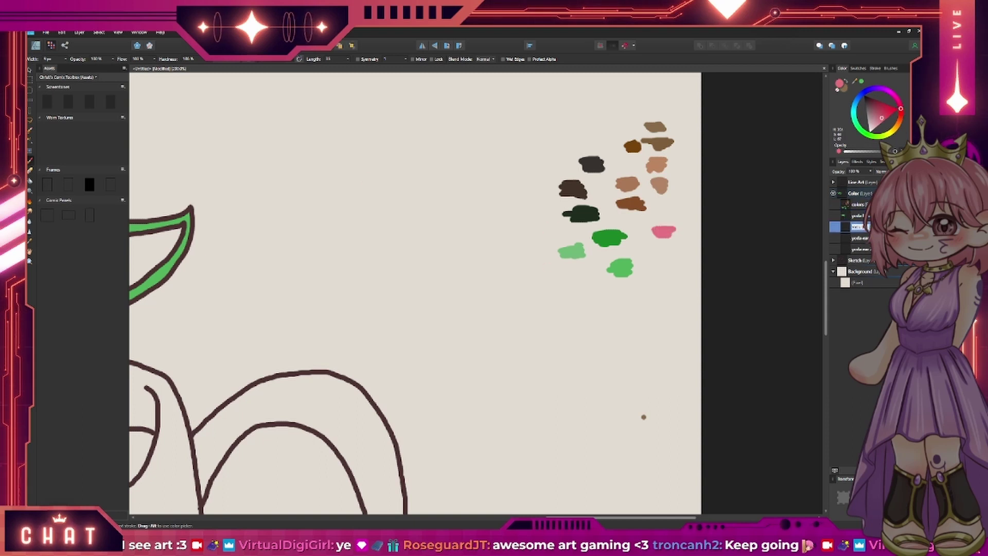
- Paint pink inside both ears and add a new layer for the eyes
{"action": "scroll", "coordinate": [249, 276], "scroll_direction": "left", "scroll_amount": 3}
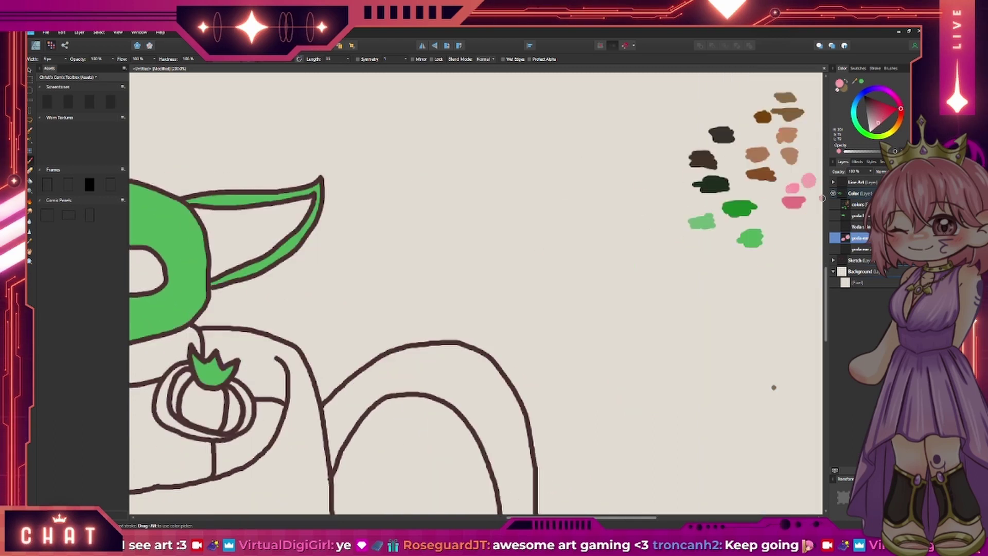
{"action": "mouse_move", "coordinate": [344, 264]}
{"action": "left_mouse_down"}
{"action": "mouse_move", "coordinate": [328, 261]}
{"action": "mouse_move", "coordinate": [391, 236]}
{"action": "mouse_move", "coordinate": [286, 224]}
{"action": "left_mouse_up"}
{"action": "scroll", "coordinate": [332, 241], "scroll_direction": "left", "scroll_amount": 10}
{"action": "left_click_drag", "start_coordinate": [367, 278], "coordinate": [306, 242]}
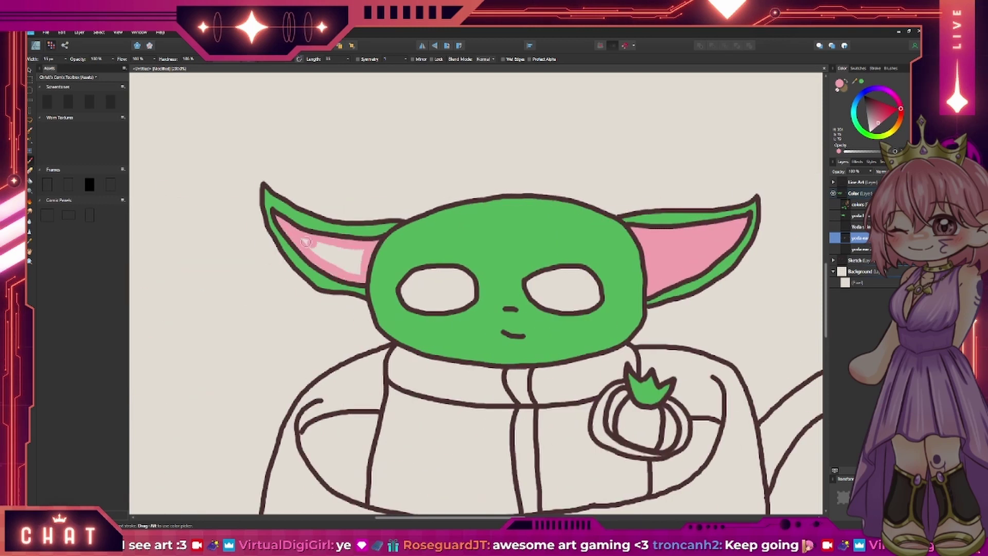
{"action": "scroll", "coordinate": [687, 336], "scroll_direction": "down", "scroll_amount": 2}
{"action": "scroll", "coordinate": [688, 336], "scroll_direction": "right", "scroll_amount": 3}
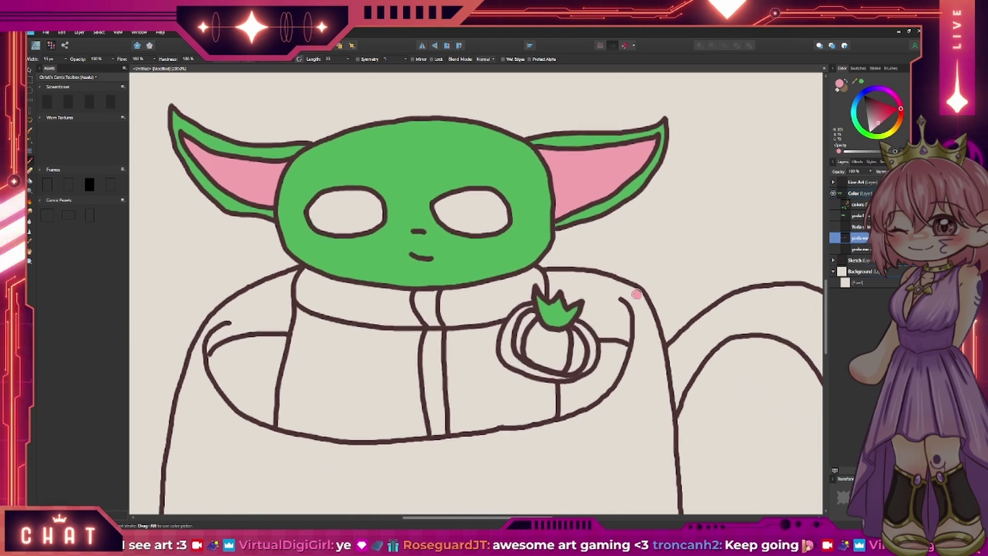
{"action": "key", "text": "ctrl+shift+n"}
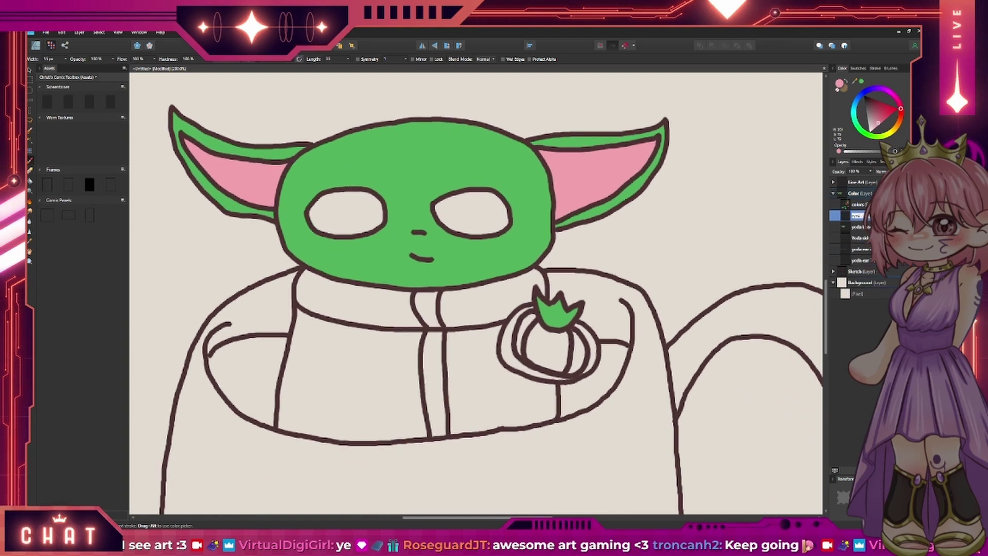
- Name the layer 'eyes' and fill both eyes with dark pupils
{"action": "type", "text": "eyes"}
{"action": "left_click_drag", "start_coordinate": [477, 215], "coordinate": [463, 219]}
{"action": "left_click_drag", "start_coordinate": [350, 213], "coordinate": [319, 206]}
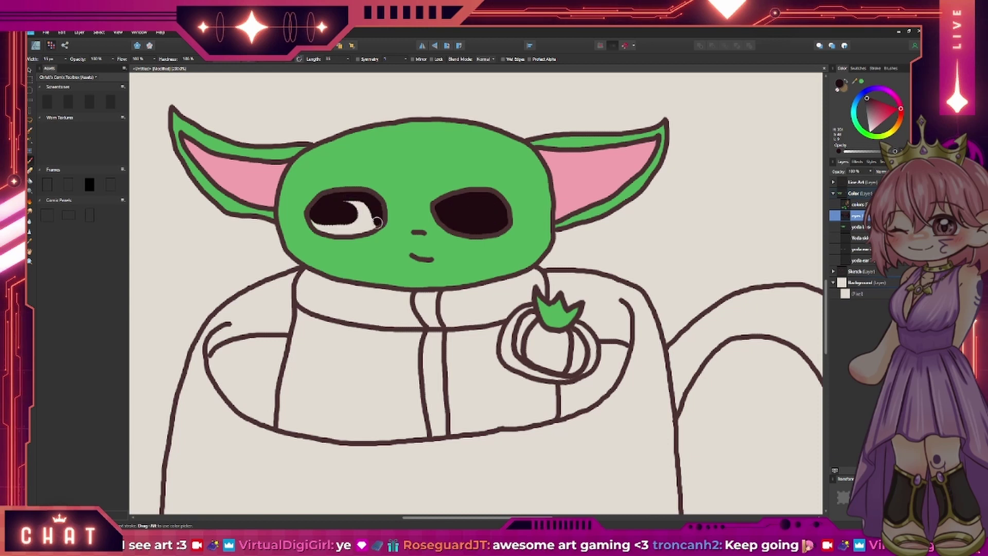
{"action": "left_click_drag", "start_coordinate": [377, 222], "coordinate": [339, 195]}
{"action": "left_click", "coordinate": [326, 205]}
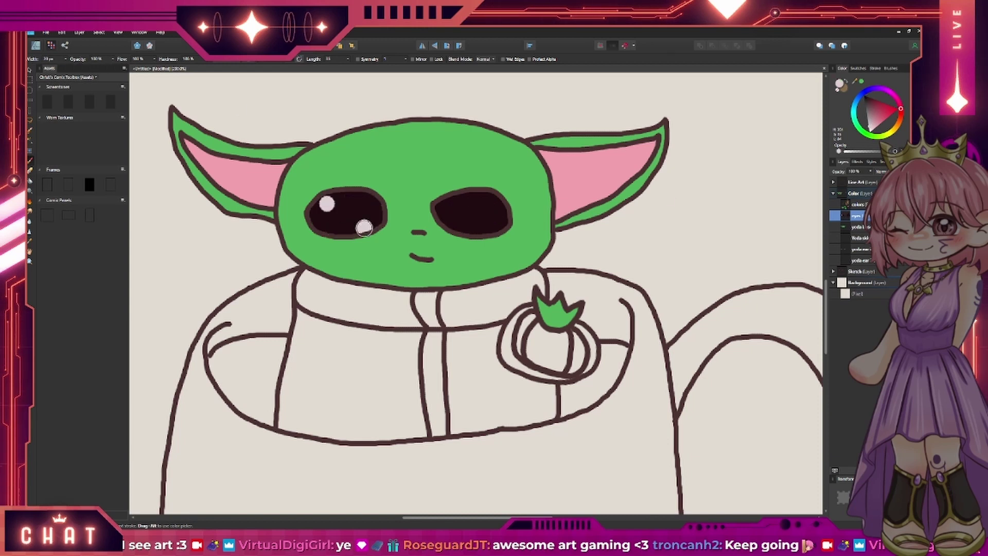
{"action": "left_click_drag", "start_coordinate": [412, 231], "coordinate": [426, 233]}
- On a new layer, dab small white highlights into both eyes and shrink the brush
{"action": "key", "text": "ctrl+shift+n"}
{"action": "left_click", "coordinate": [340, 204]}
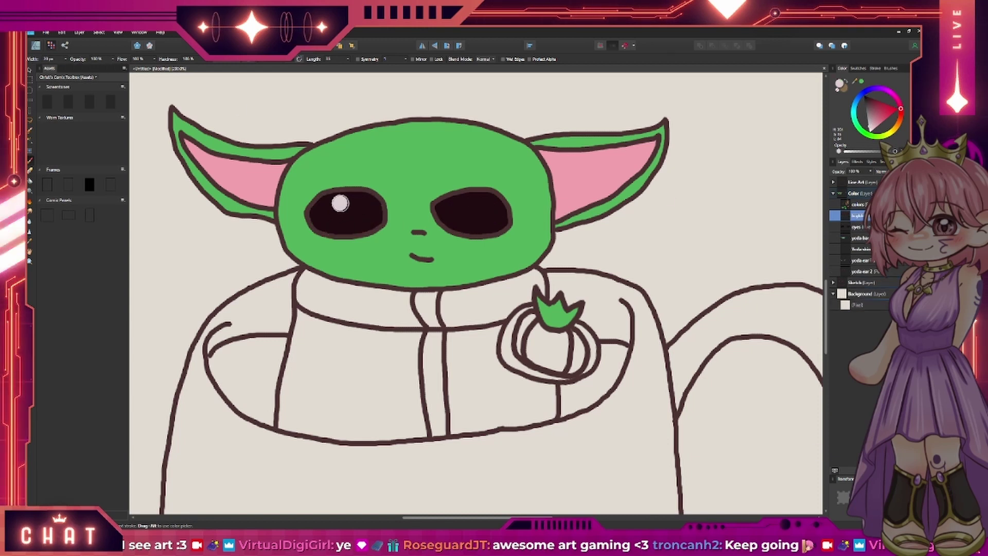
{"action": "left_click", "coordinate": [465, 204]}
{"action": "left_click", "coordinate": [329, 215]}
{"action": "left_click", "coordinate": [453, 215]}
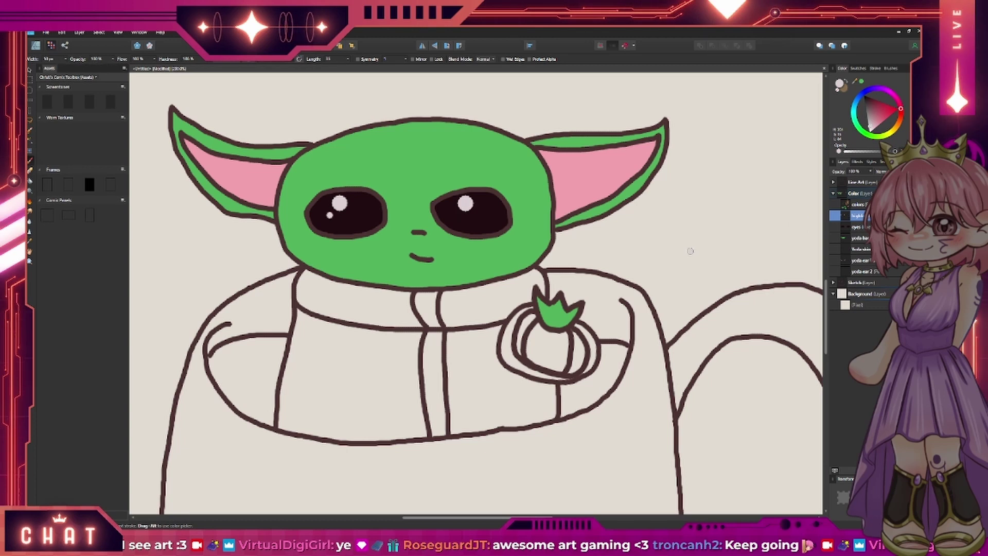
{"action": "key", "text": "ctrl+z"}
{"action": "left_click", "coordinate": [485, 212]}
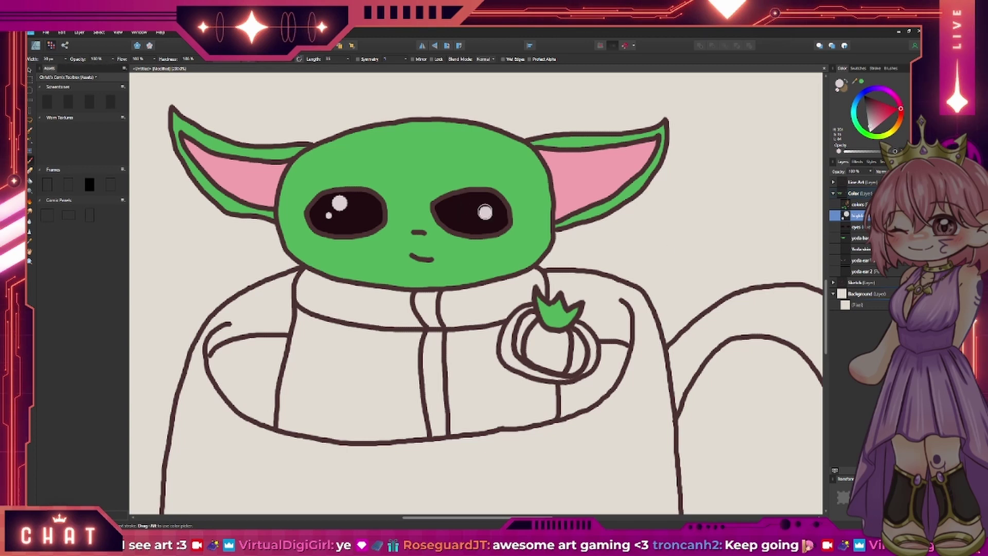
{"action": "key", "text": "bracketleft"}
{"action": "key", "text": "bracketleft"}
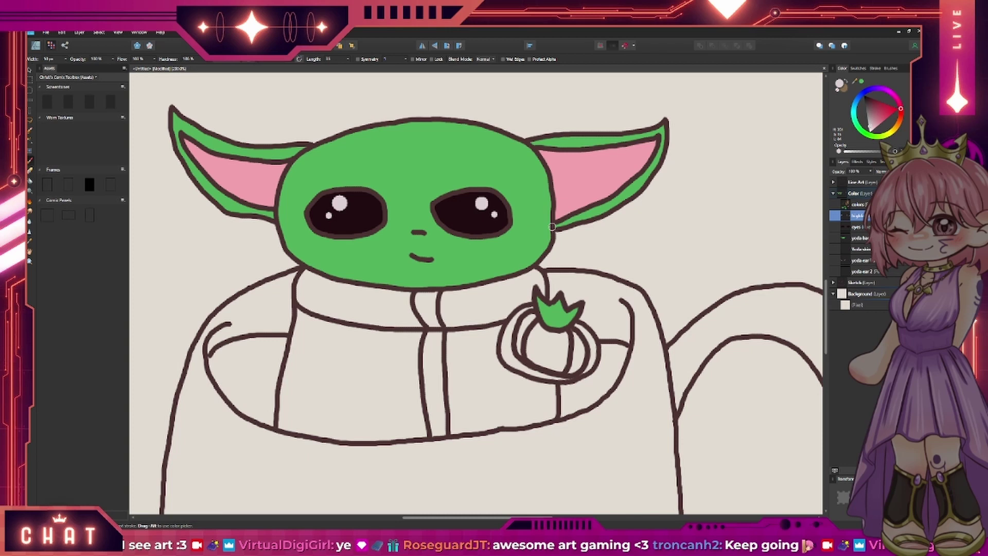
- Rename the 'yoda ear 2' layer to 'yoda inner ear'
{"action": "left_click", "coordinate": [859, 271]}
{"action": "double_click", "coordinate": [859, 271]}
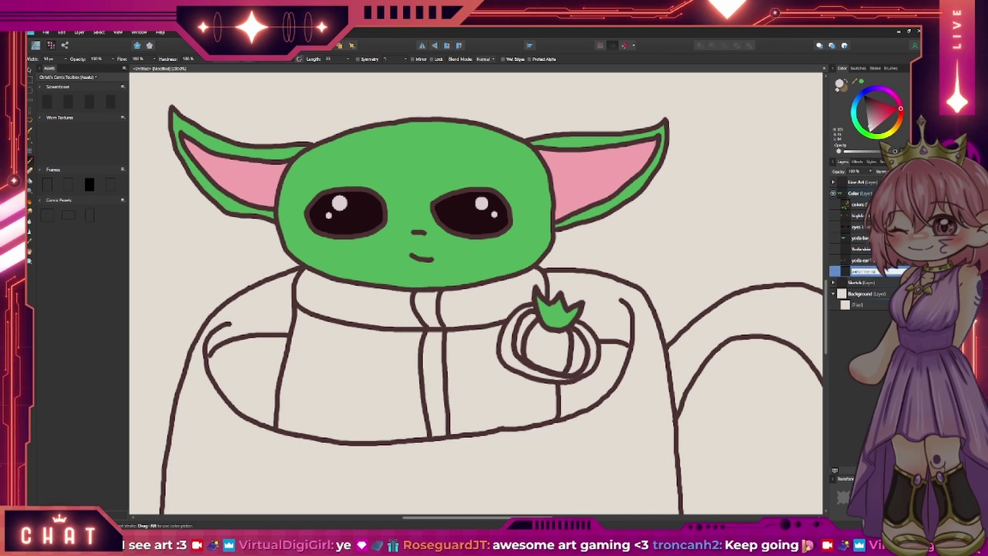
{"action": "key", "text": "Return"}
{"action": "scroll", "coordinate": [476, 293], "scroll_direction": "down", "scroll_amount": 3}
- Move the child layer out of 'yoda ear 2' and name it 'yoda inner ear shade'
{"action": "scroll", "coordinate": [476, 293], "scroll_direction": "down", "scroll_amount": 1}
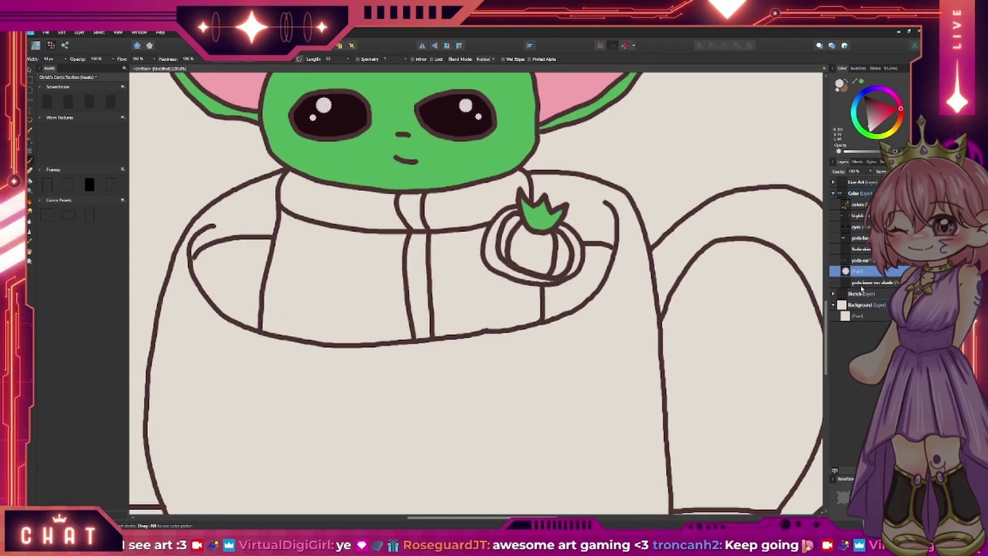
{"action": "scroll", "coordinate": [477, 294], "scroll_direction": "up", "scroll_amount": 3}
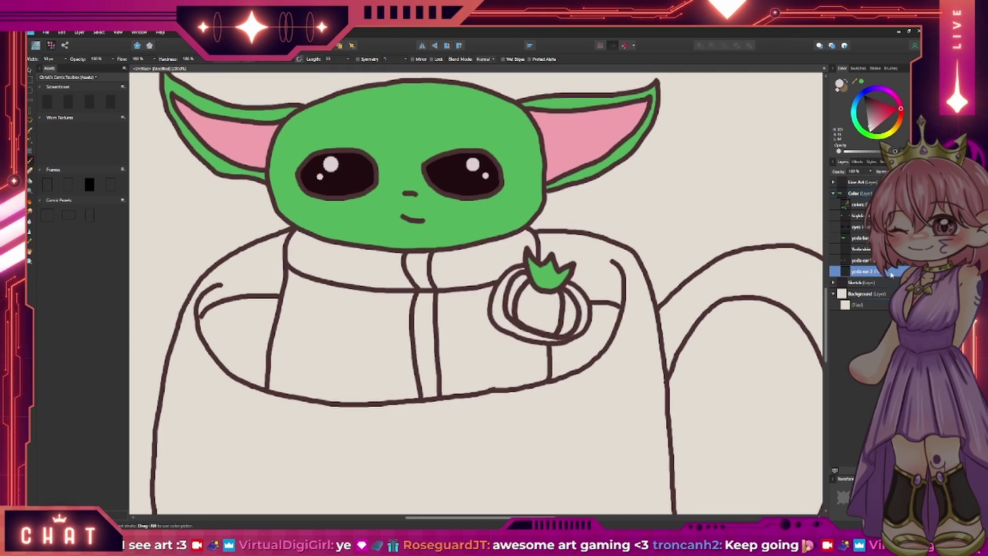
{"action": "left_click", "coordinate": [837, 271]}
{"action": "left_click_drag", "start_coordinate": [855, 282], "coordinate": [854, 278]}
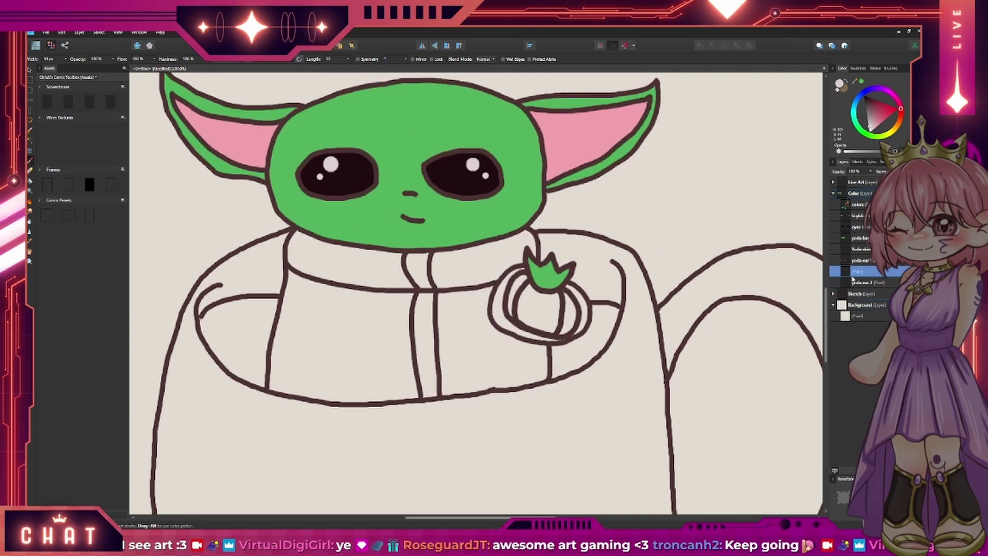
{"action": "type", "text": "yoda inner ear"}
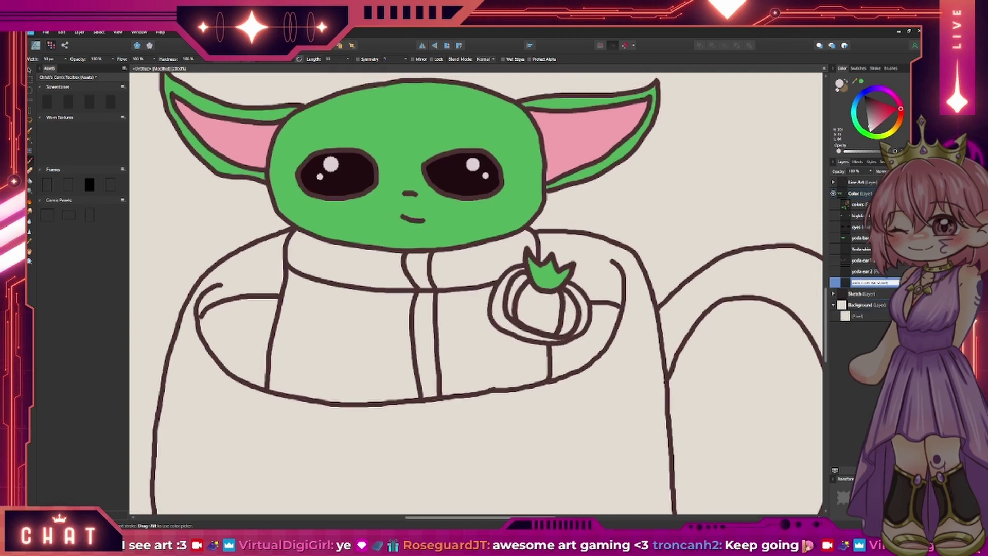
{"action": "type", "text": "yo"}
{"action": "key", "text": "Return"}
- Rename the following layers to set up the coat and 'coat shade' layers
{"action": "left_click", "coordinate": [857, 273]}
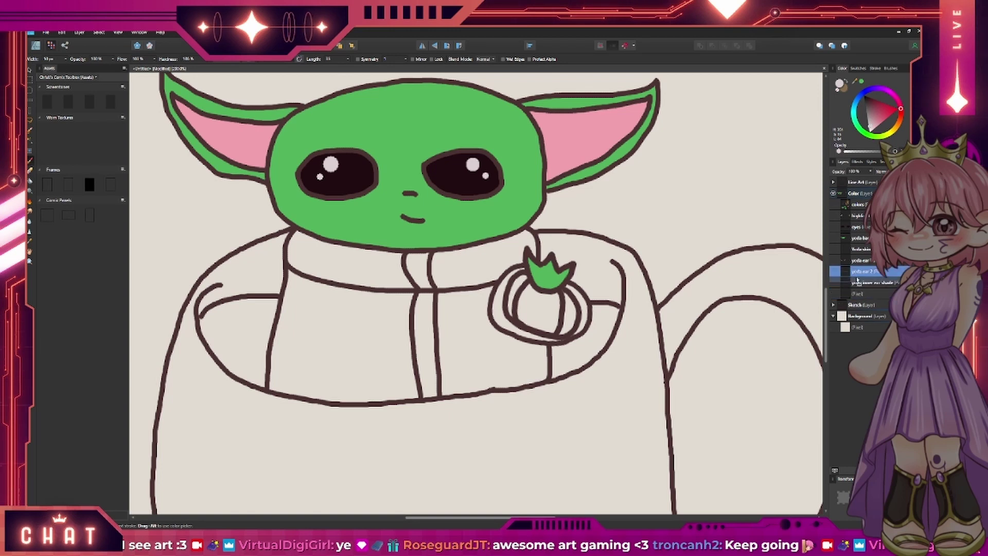
{"action": "key", "text": "Tab"}
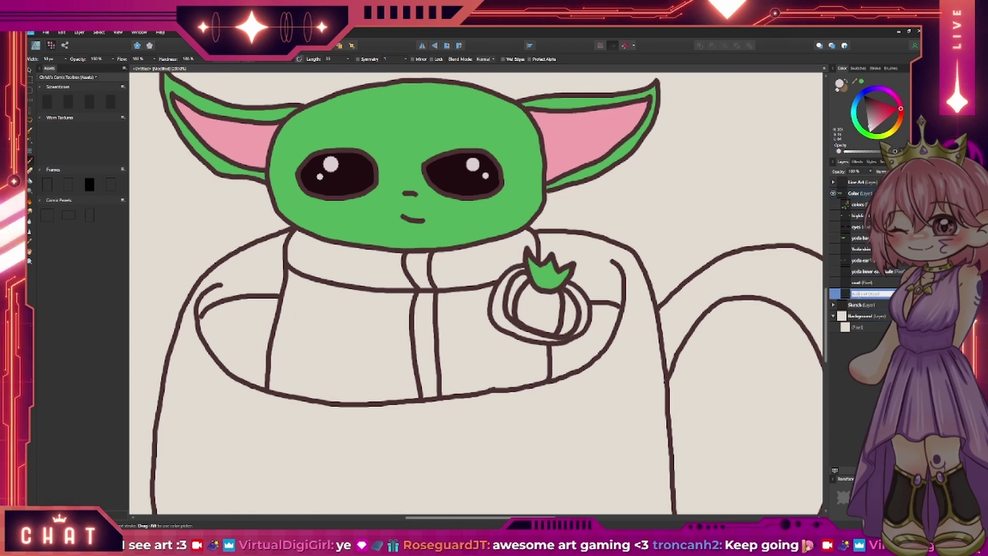
{"action": "type", "text": "tail"}
{"action": "key", "text": "Return"}
{"action": "scroll", "coordinate": [478, 294], "scroll_direction": "down", "scroll_amount": 2}
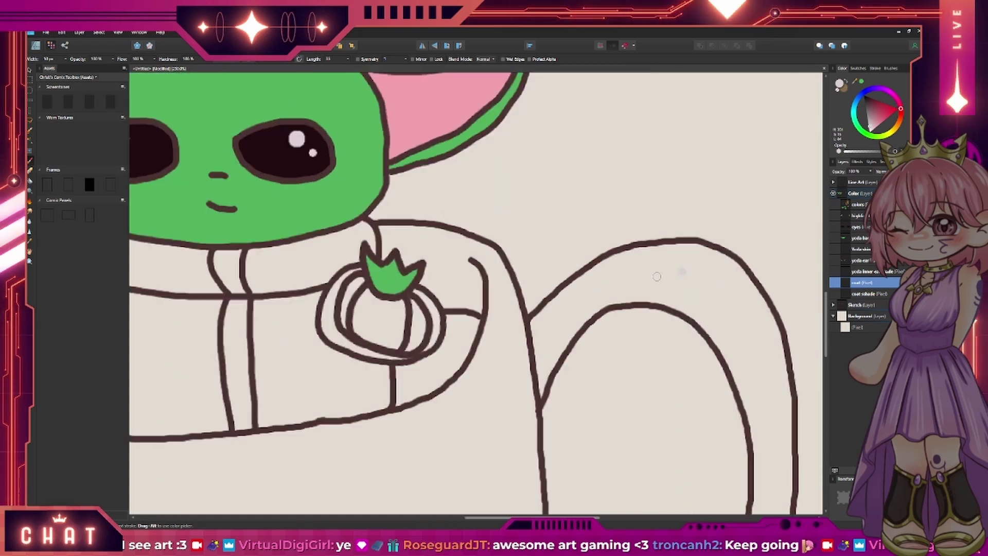
{"action": "scroll", "coordinate": [478, 293], "scroll_direction": "up", "scroll_amount": 5}
- Sample brown shades for the coat from the colour swatches with the Colour Picker
{"action": "key", "text": "i"}
{"action": "left_click", "coordinate": [642, 202]}
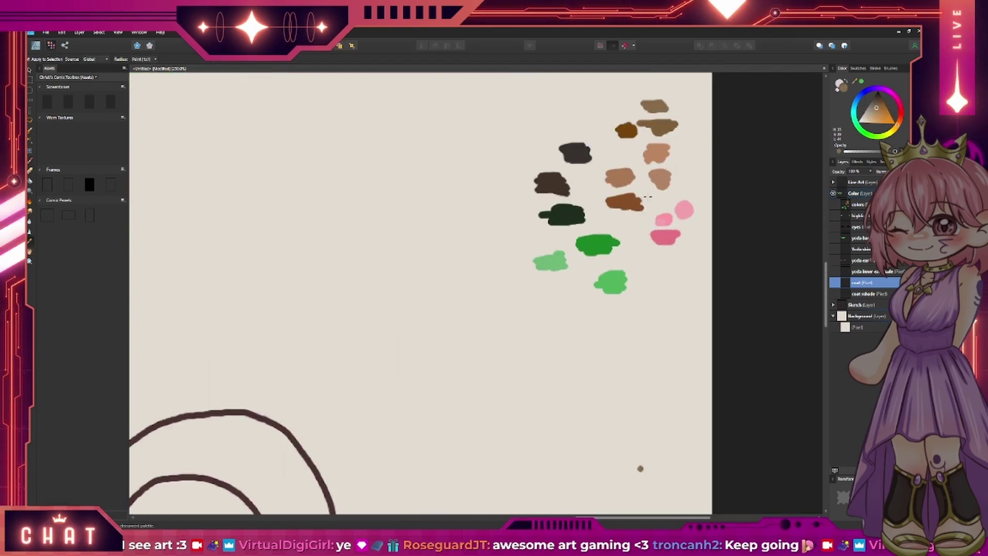
{"action": "scroll", "coordinate": [641, 469], "scroll_direction": "down", "scroll_amount": 5}
{"action": "scroll", "coordinate": [655, 256], "scroll_direction": "down", "scroll_amount": 2}
{"action": "scroll", "coordinate": [656, 257], "scroll_direction": "down", "scroll_amount": 4}
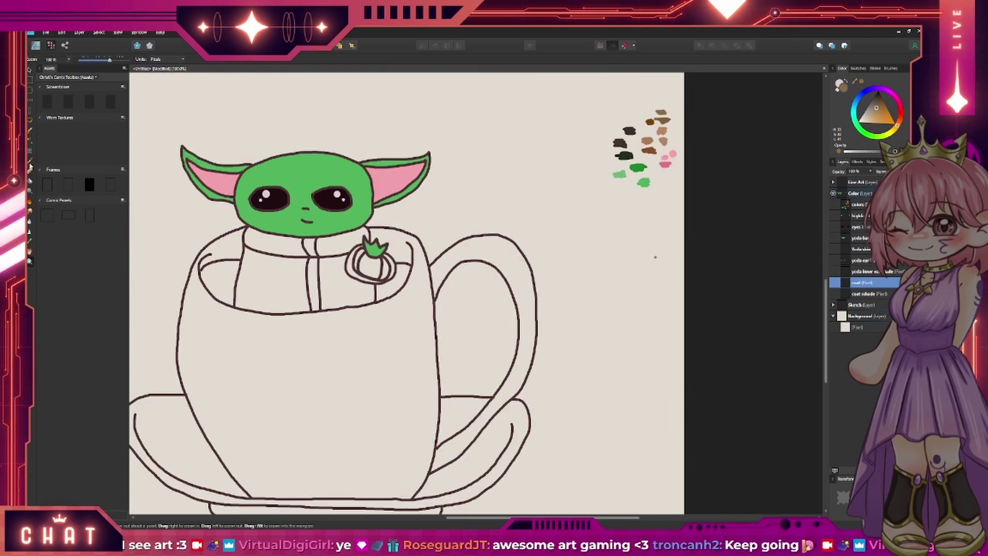
{"action": "key", "text": "b"}
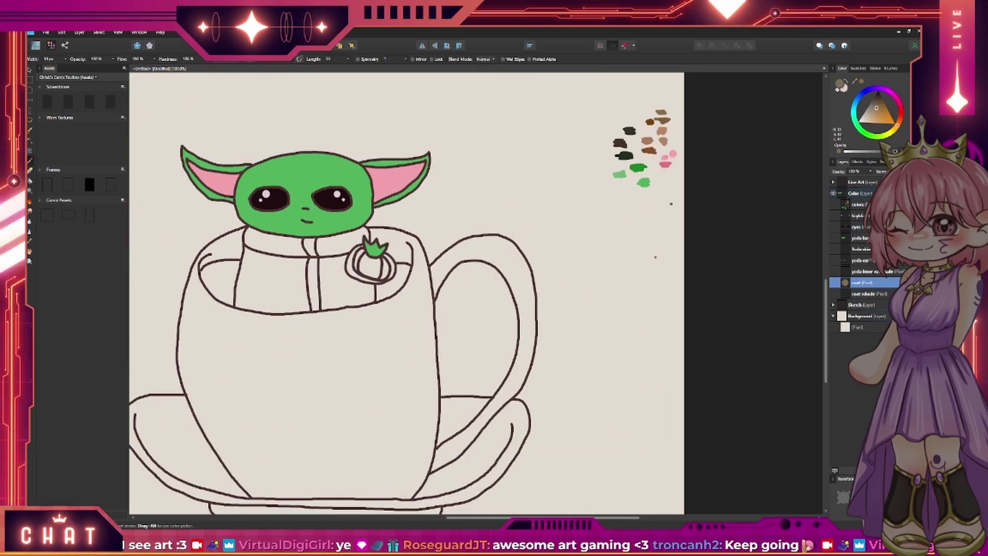
{"action": "key", "text": "i"}
{"action": "left_click", "coordinate": [656, 257]}
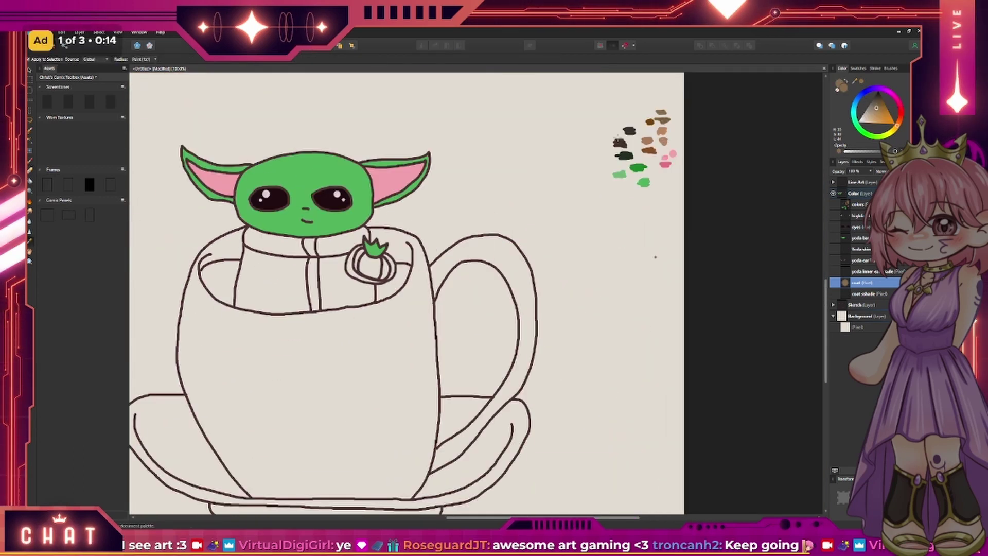
- Paint brown over the light streaks on both sides of Yoda's collar
{"action": "key", "text": "b"}
{"action": "mouse_move", "coordinate": [278, 244]}
{"action": "left_mouse_down"}
{"action": "mouse_move", "coordinate": [304, 253]}
{"action": "mouse_move", "coordinate": [246, 234]}
{"action": "mouse_move", "coordinate": [291, 251]}
{"action": "mouse_move", "coordinate": [259, 248]}
{"action": "left_mouse_up"}
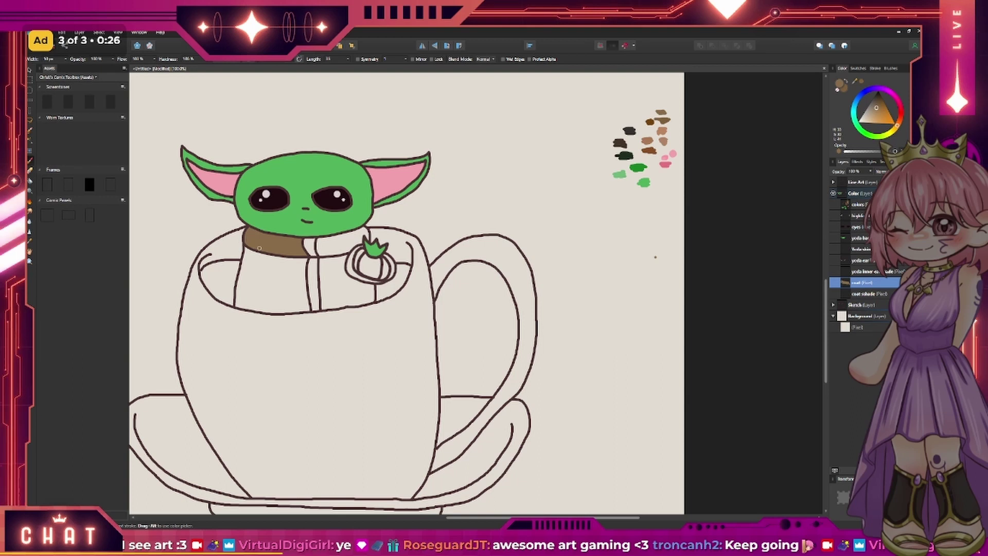
{"action": "scroll", "coordinate": [275, 251], "scroll_direction": "up", "scroll_amount": 3}
{"action": "mouse_move", "coordinate": [417, 234]}
{"action": "left_mouse_down"}
{"action": "mouse_move", "coordinate": [360, 239]}
{"action": "mouse_move", "coordinate": [427, 215]}
{"action": "left_mouse_up"}
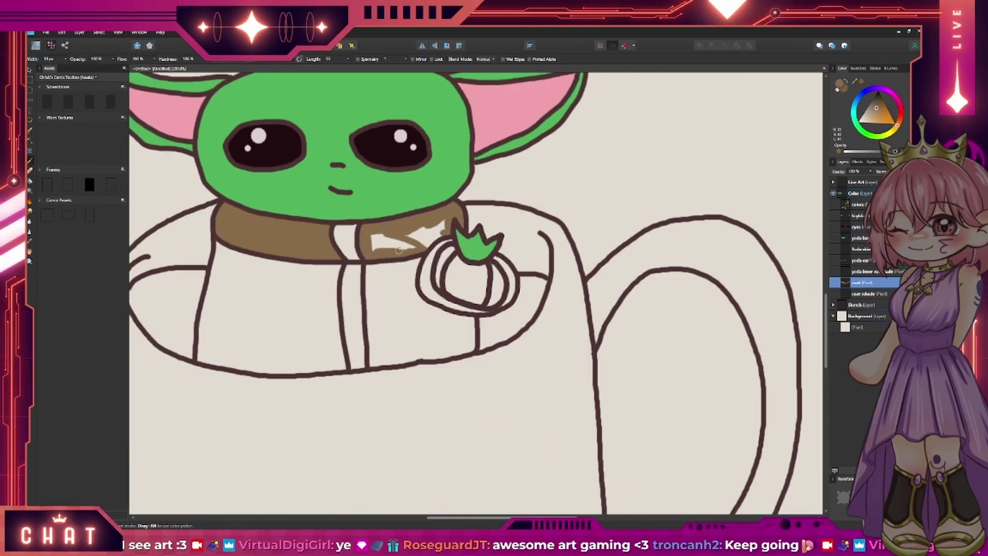
{"action": "left_click_drag", "start_coordinate": [399, 250], "coordinate": [373, 238]}
{"action": "left_click_drag", "start_coordinate": [437, 227], "coordinate": [419, 237]}
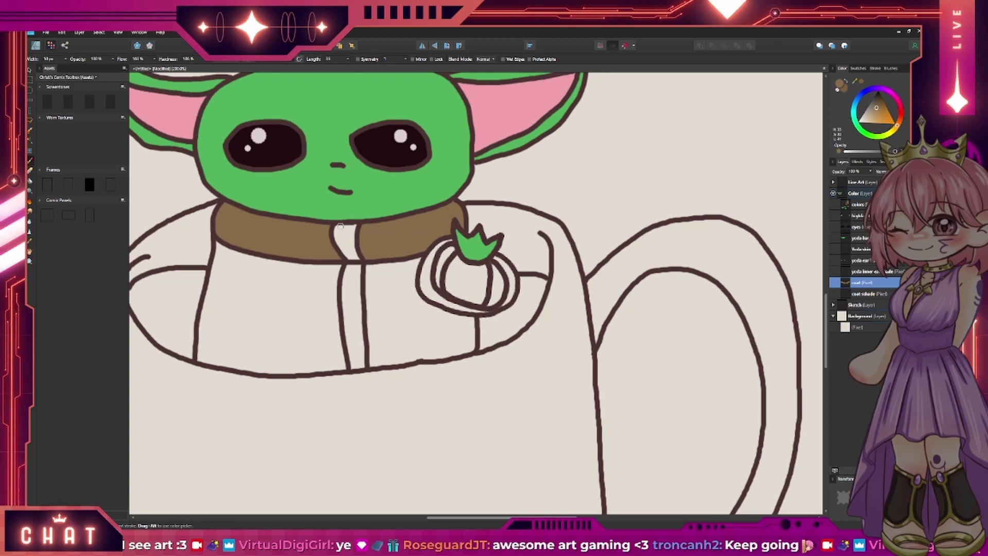
{"action": "left_click_drag", "start_coordinate": [333, 230], "coordinate": [355, 260]}
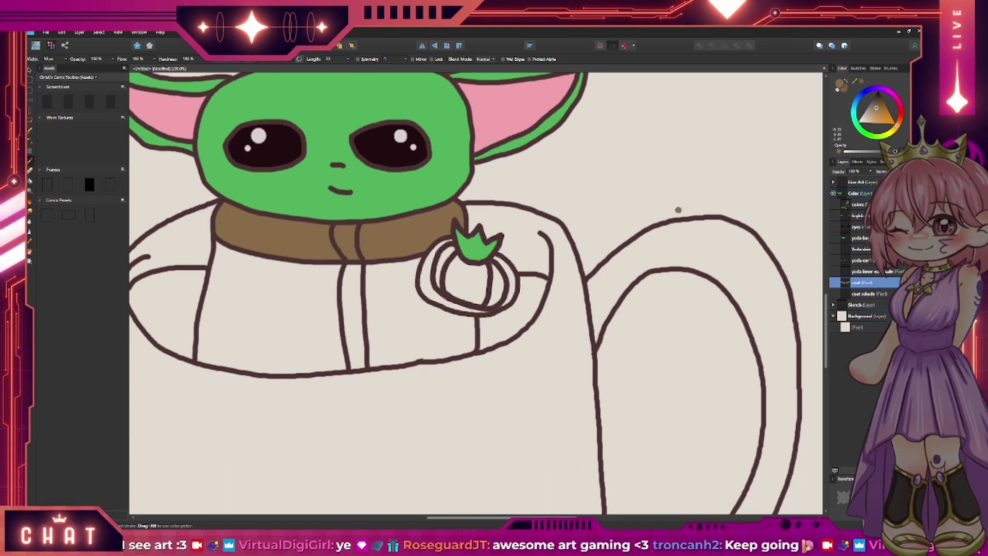
{"action": "scroll", "coordinate": [656, 206], "scroll_direction": "right", "scroll_amount": 5}
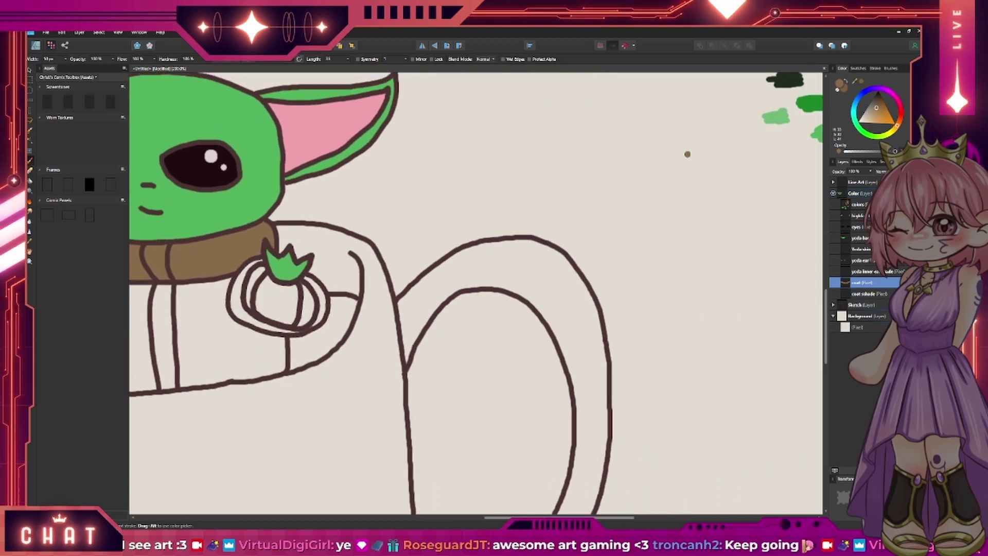
{"action": "scroll", "coordinate": [686, 155], "scroll_direction": "right", "scroll_amount": 8}
{"action": "scroll", "coordinate": [594, 397], "scroll_direction": "up", "scroll_amount": 4}
{"action": "scroll", "coordinate": [596, 396], "scroll_direction": "left", "scroll_amount": 5}
{"action": "scroll", "coordinate": [464, 309], "scroll_direction": "down", "scroll_amount": 3}
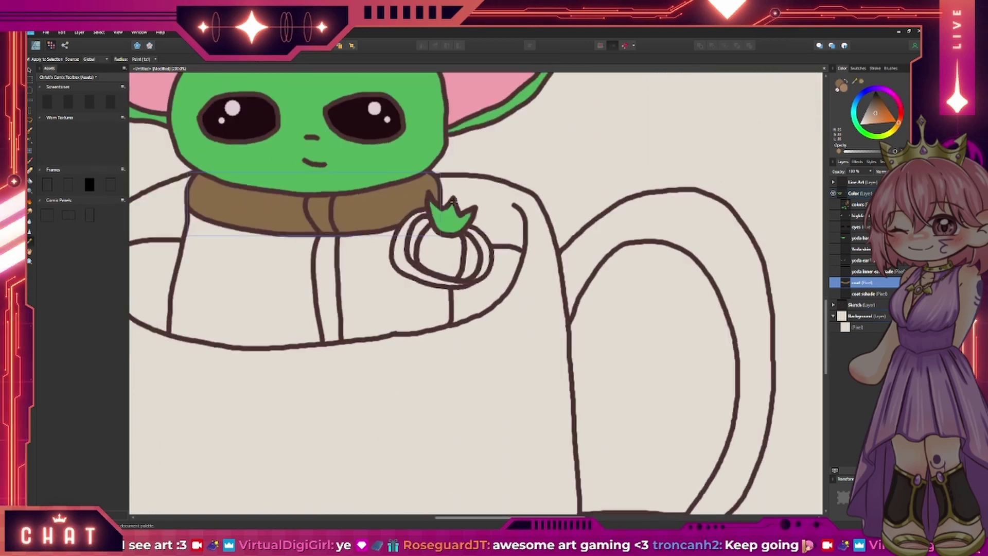
{"action": "scroll", "coordinate": [361, 258], "scroll_direction": "left", "scroll_amount": 4}
- With a larger brush, paint the coat brown on both sides of the zipper, covering the white patches
{"action": "key", "text": "b"}
{"action": "key", "text": "bracketright"}
{"action": "key", "text": "bracketright"}
{"action": "mouse_move", "coordinate": [309, 234]}
{"action": "left_mouse_down"}
{"action": "mouse_move", "coordinate": [355, 242]}
{"action": "mouse_move", "coordinate": [289, 242]}
{"action": "mouse_move", "coordinate": [361, 267]}
{"action": "mouse_move", "coordinate": [399, 298]}
{"action": "mouse_move", "coordinate": [399, 226]}
{"action": "mouse_move", "coordinate": [453, 216]}
{"action": "left_mouse_up"}
{"action": "key", "text": "ctrl+z"}
{"action": "key", "text": "ctrl+z"}
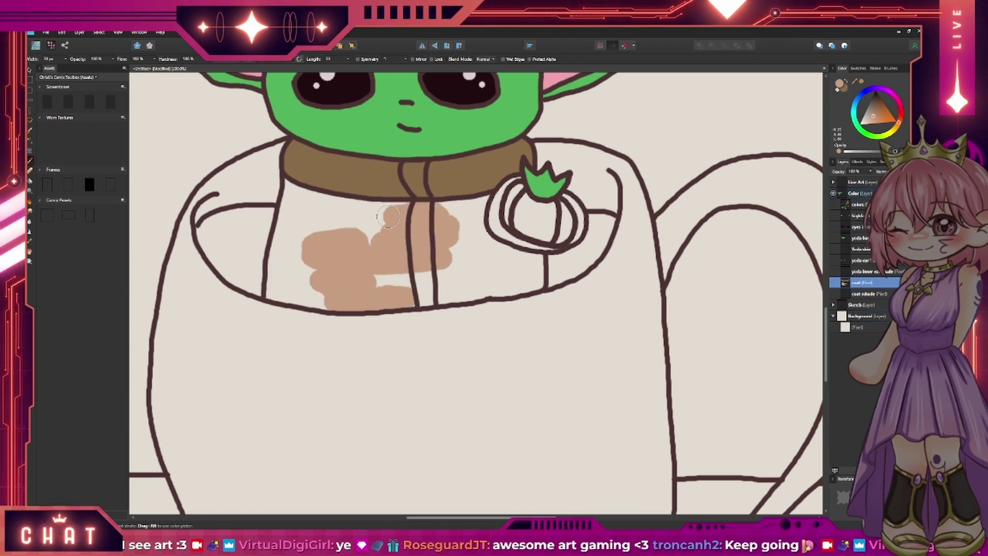
{"action": "left_click_drag", "start_coordinate": [308, 206], "coordinate": [426, 296]}
{"action": "left_click_drag", "start_coordinate": [530, 265], "coordinate": [463, 216]}
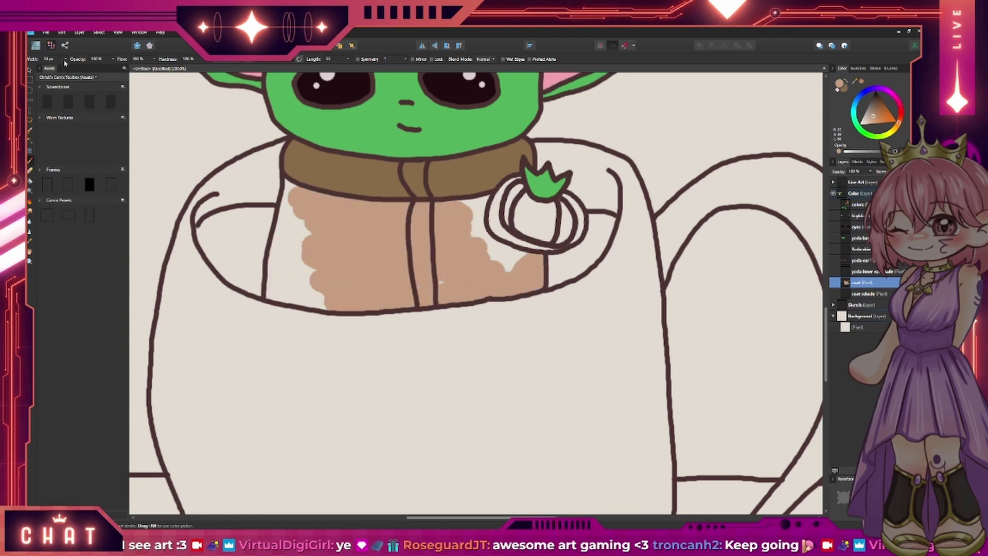
{"action": "left_click_drag", "start_coordinate": [294, 256], "coordinate": [287, 221]}
{"action": "mouse_move", "coordinate": [270, 263]}
{"action": "left_mouse_down"}
{"action": "mouse_move", "coordinate": [312, 270]}
{"action": "mouse_move", "coordinate": [322, 296]}
{"action": "left_mouse_up"}
{"action": "scroll", "coordinate": [329, 288], "scroll_direction": "right", "scroll_amount": 3}
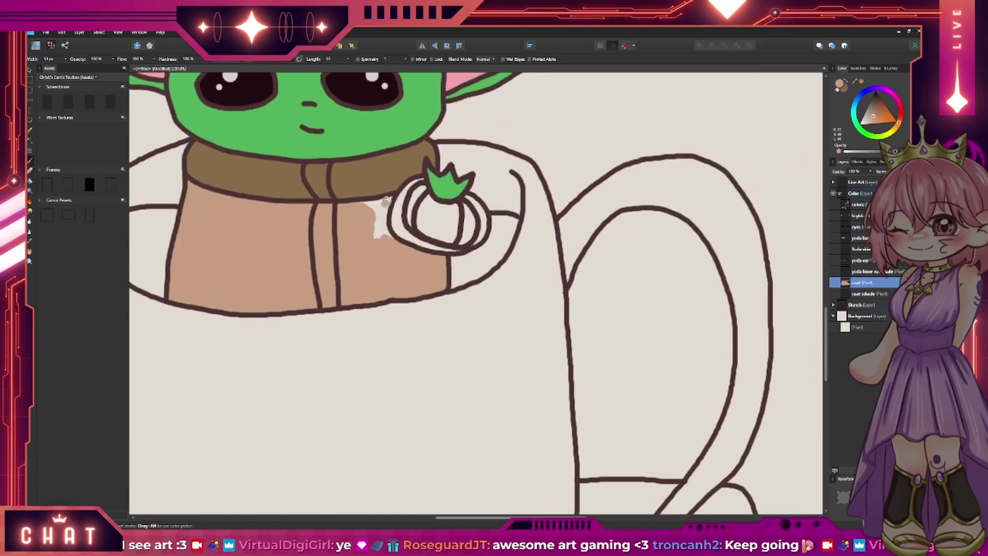
{"action": "left_click_drag", "start_coordinate": [385, 202], "coordinate": [380, 220]}
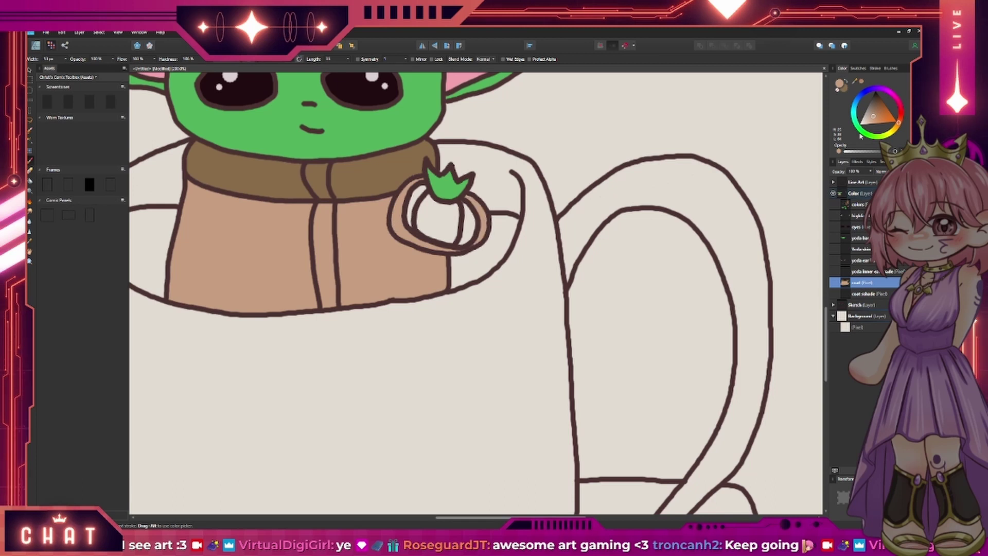
- Colour the little cup's inside dark brown and its rim a lighter brown
{"action": "left_click", "coordinate": [873, 107]}
{"action": "mouse_move", "coordinate": [439, 212]}
{"action": "left_mouse_down"}
{"action": "mouse_move", "coordinate": [418, 222]}
{"action": "mouse_move", "coordinate": [454, 207]}
{"action": "left_mouse_up"}
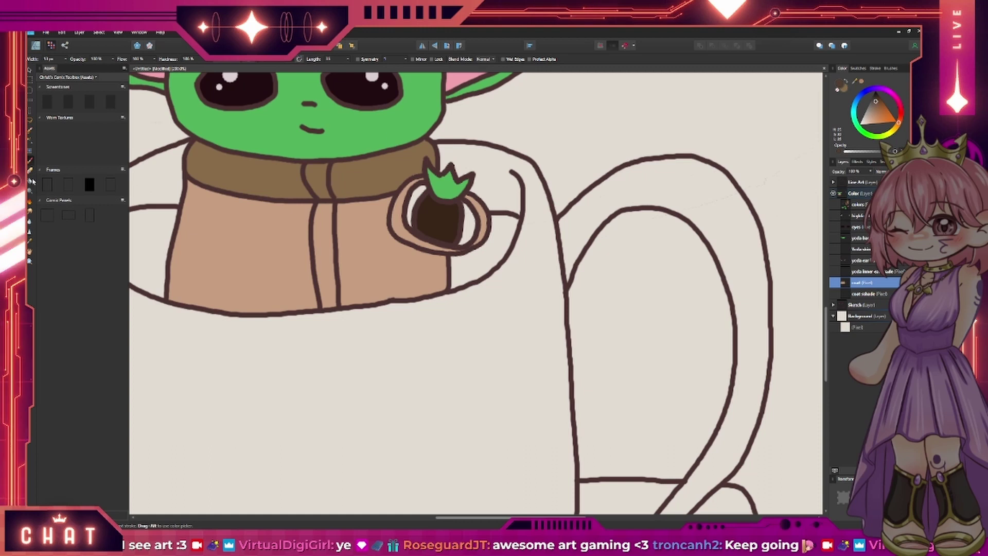
{"action": "left_click", "coordinate": [877, 103]}
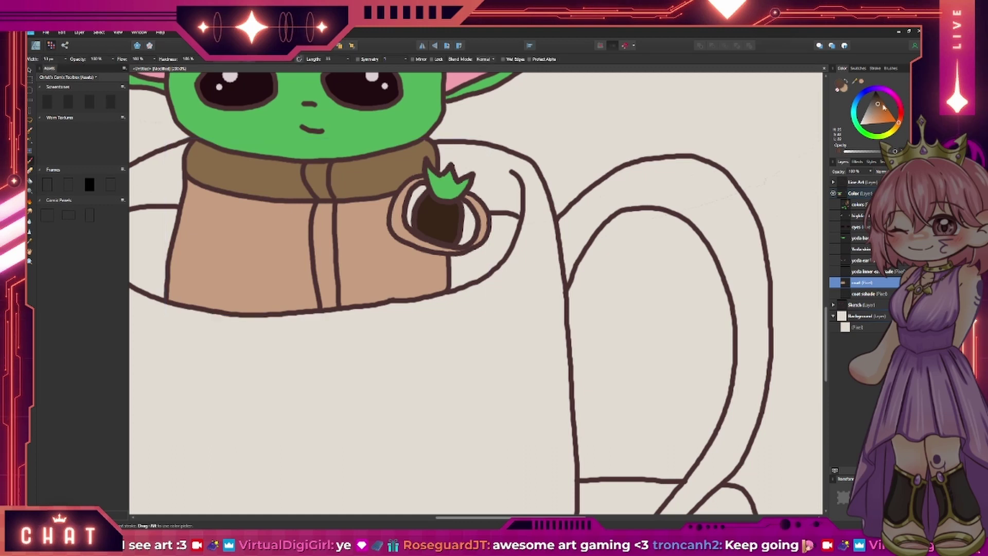
{"action": "left_click", "coordinate": [878, 112]}
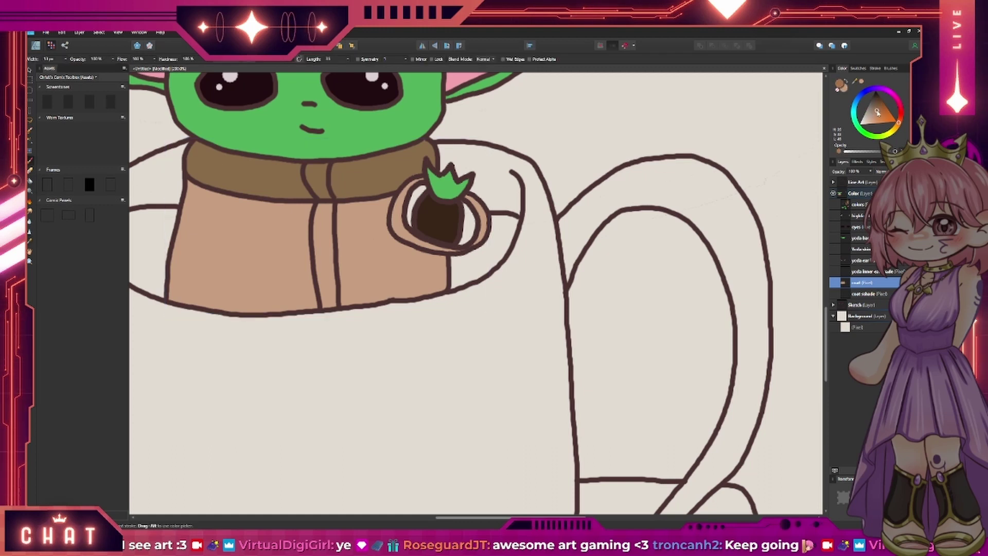
{"action": "left_click_drag", "start_coordinate": [427, 188], "coordinate": [410, 215]}
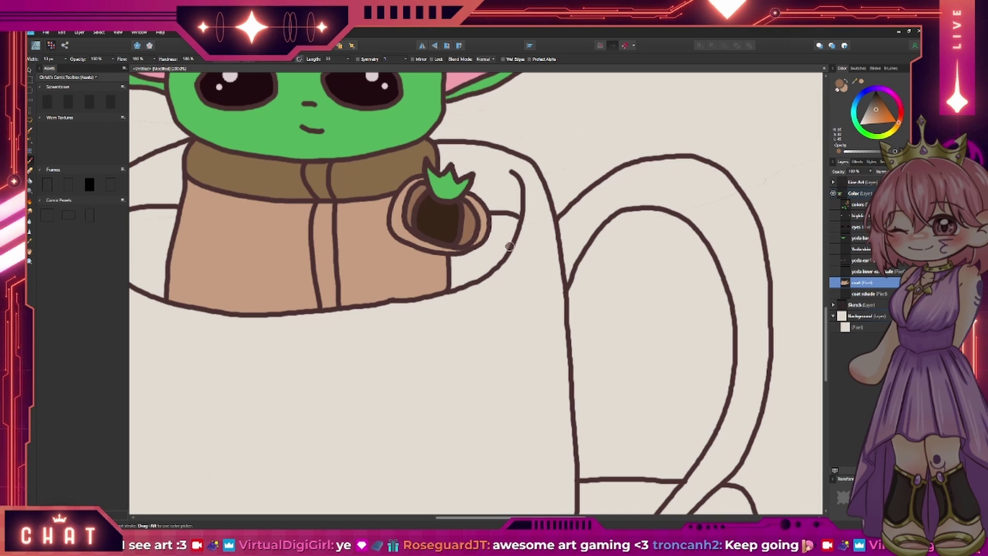
{"action": "scroll", "coordinate": [451, 304], "scroll_direction": "left", "scroll_amount": 4}
{"action": "scroll", "coordinate": [451, 304], "scroll_direction": "down", "scroll_amount": 1}
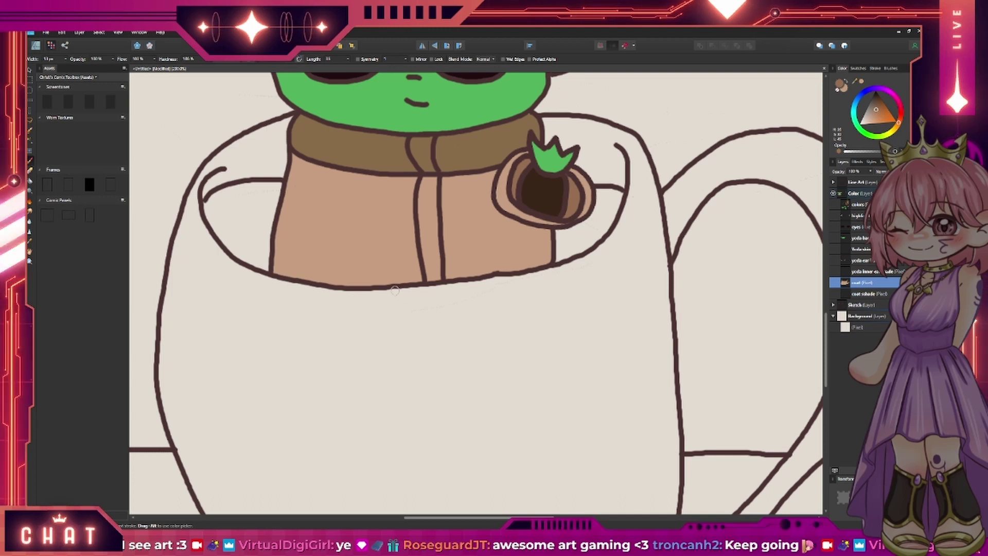
- Select the coat shade layer and trial teal and greyish-purple paint colours
{"action": "key", "text": "alt+["}
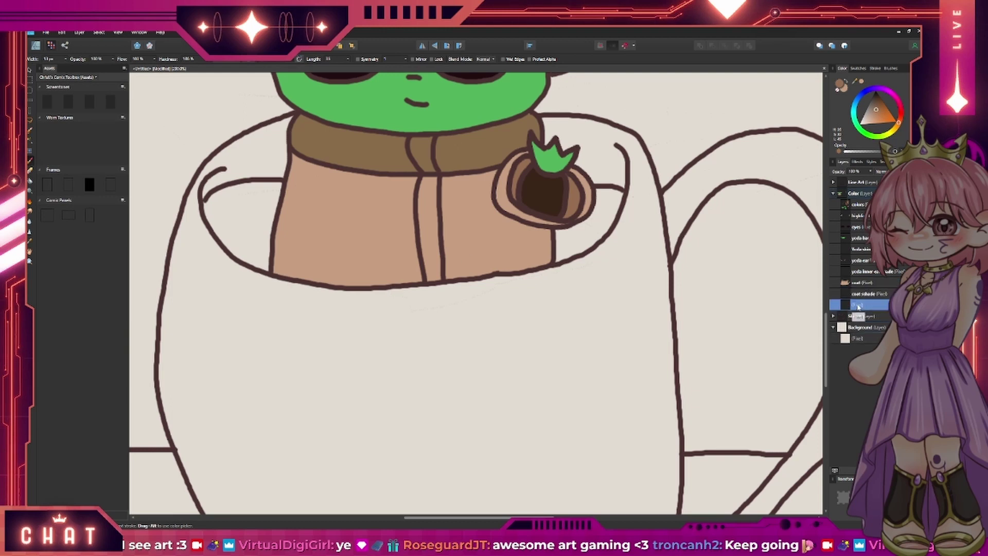
{"action": "mouse_move", "coordinate": [873, 104]}
{"action": "left_mouse_down"}
{"action": "mouse_move", "coordinate": [887, 119]}
{"action": "mouse_move", "coordinate": [885, 111]}
{"action": "left_mouse_up"}
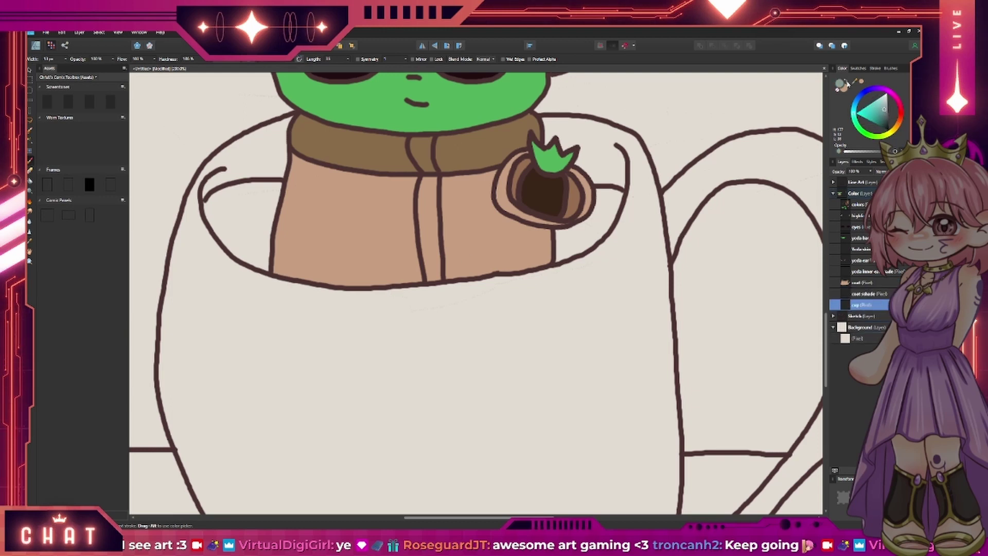
{"action": "key", "text": "i"}
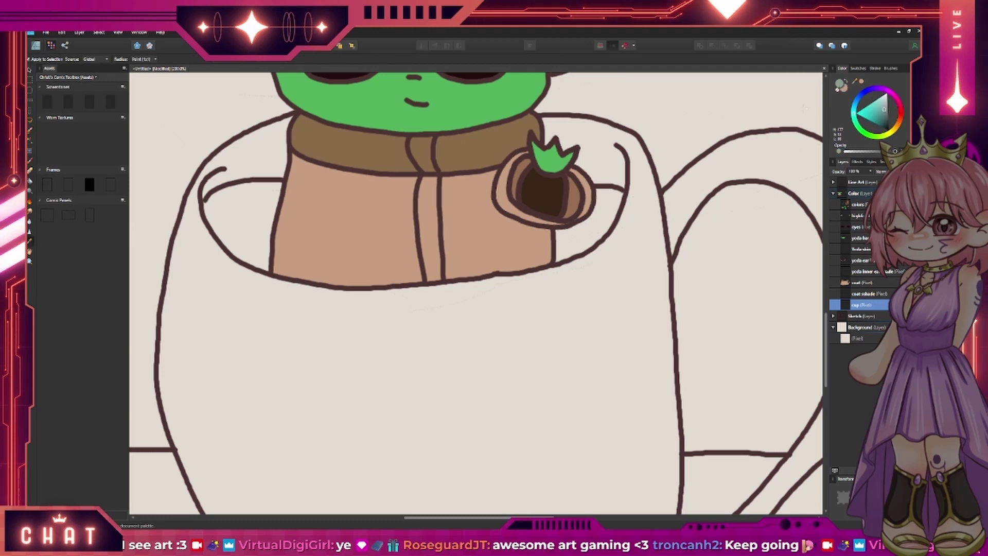
{"action": "key", "text": "b"}
{"action": "scroll", "coordinate": [677, 158], "scroll_direction": "right", "scroll_amount": 10}
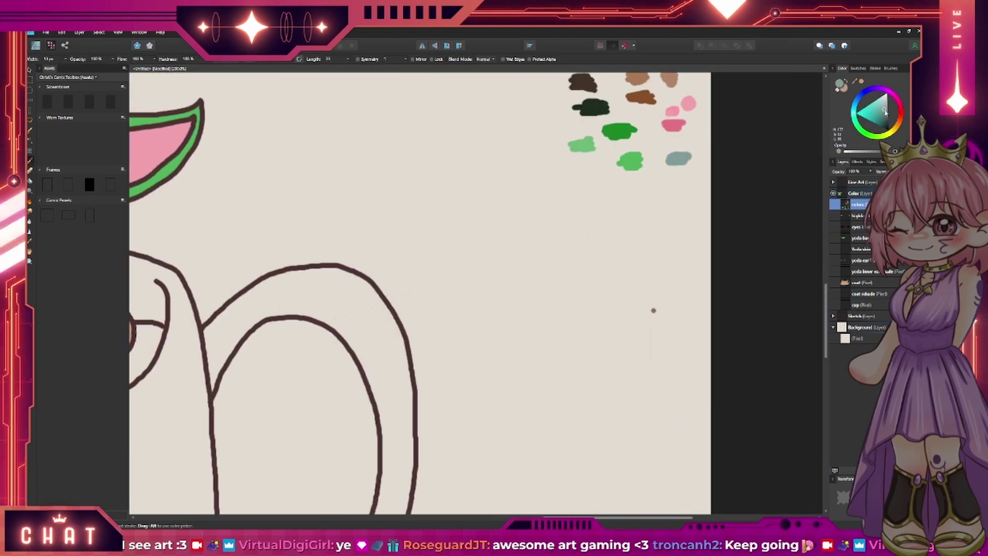
{"action": "mouse_move", "coordinate": [886, 107]}
{"action": "left_mouse_down"}
{"action": "mouse_move", "coordinate": [879, 94]}
{"action": "mouse_move", "coordinate": [882, 120]}
{"action": "left_mouse_up"}
{"action": "left_click_drag", "start_coordinate": [690, 129], "coordinate": [701, 131]}
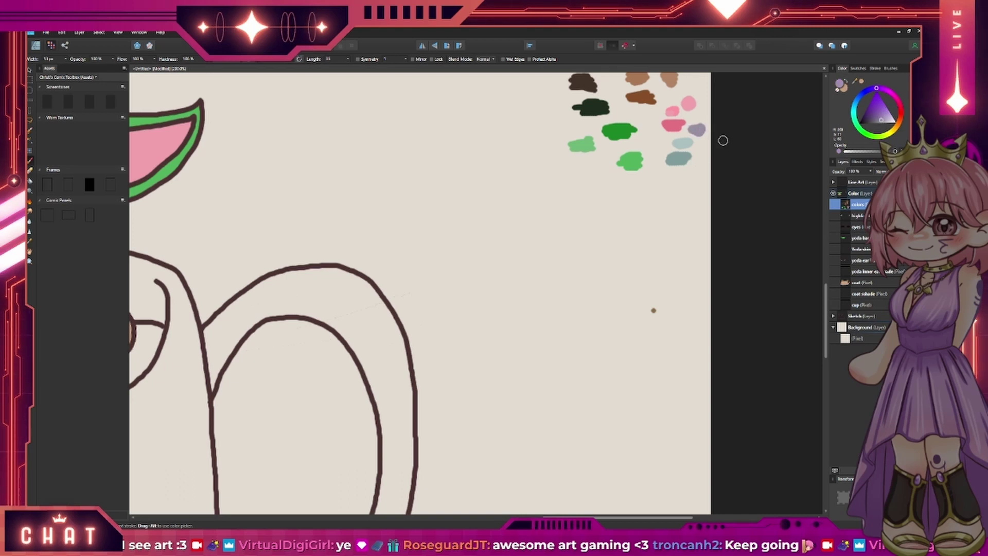
{"action": "key", "text": "i"}
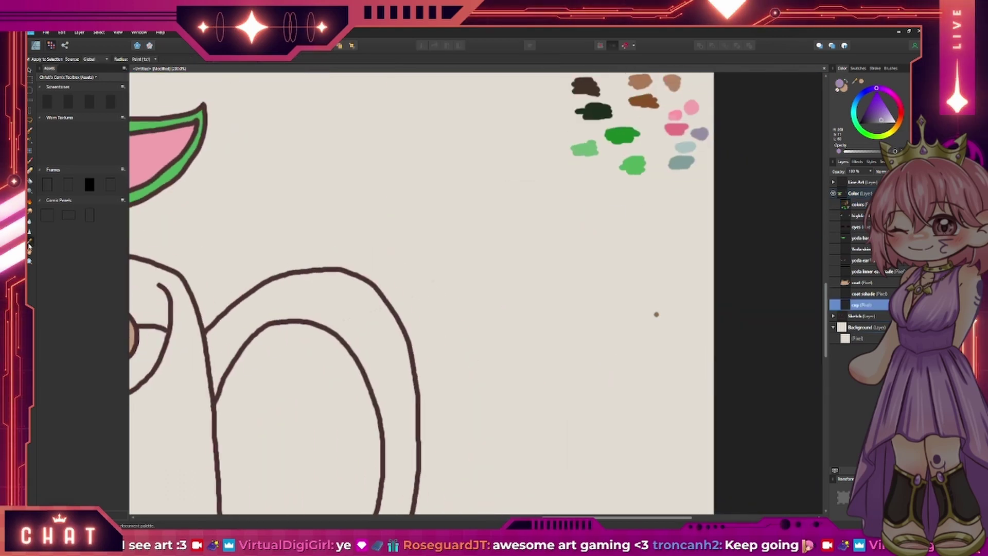
{"action": "scroll", "coordinate": [657, 314], "scroll_direction": "down", "scroll_amount": 5}
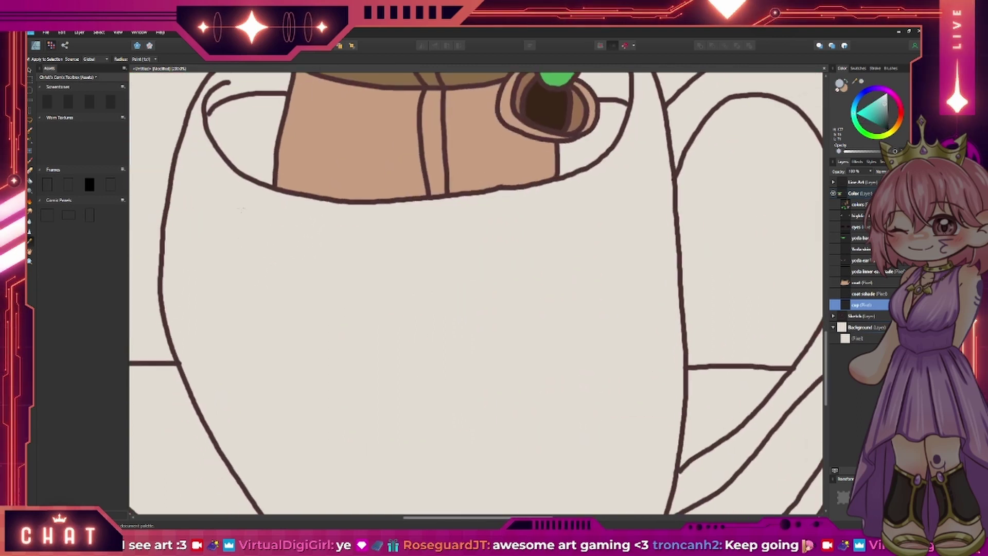
- Paint the cup's lower body and right side pale blue
{"action": "left_click_drag", "start_coordinate": [221, 221], "coordinate": [216, 242]}
{"action": "left_click_drag", "start_coordinate": [206, 206], "coordinate": [175, 268]}
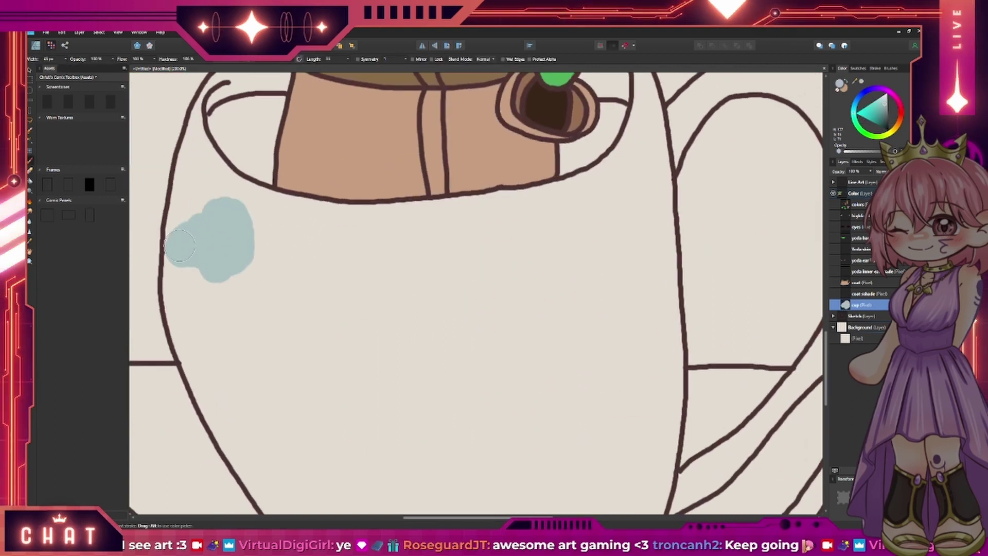
{"action": "scroll", "coordinate": [188, 269], "scroll_direction": "down", "scroll_amount": 3}
{"action": "mouse_move", "coordinate": [216, 154]}
{"action": "left_mouse_down"}
{"action": "mouse_move", "coordinate": [189, 269]}
{"action": "mouse_move", "coordinate": [257, 314]}
{"action": "left_mouse_up"}
{"action": "scroll", "coordinate": [188, 269], "scroll_direction": "down", "scroll_amount": 2}
{"action": "scroll", "coordinate": [258, 314], "scroll_direction": "down", "scroll_amount": 1}
{"action": "left_click_drag", "start_coordinate": [242, 273], "coordinate": [361, 334]}
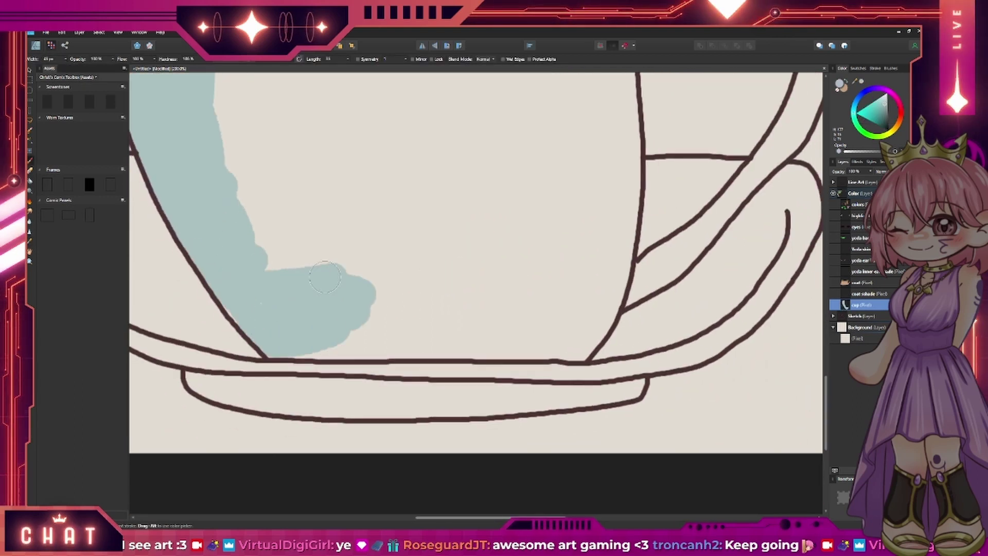
{"action": "mouse_move", "coordinate": [268, 217]}
{"action": "left_mouse_down"}
{"action": "mouse_move", "coordinate": [432, 273]}
{"action": "mouse_move", "coordinate": [515, 232]}
{"action": "left_mouse_up"}
{"action": "scroll", "coordinate": [343, 267], "scroll_direction": "down", "scroll_amount": 2}
{"action": "scroll", "coordinate": [276, 287], "scroll_direction": "right", "scroll_amount": 3}
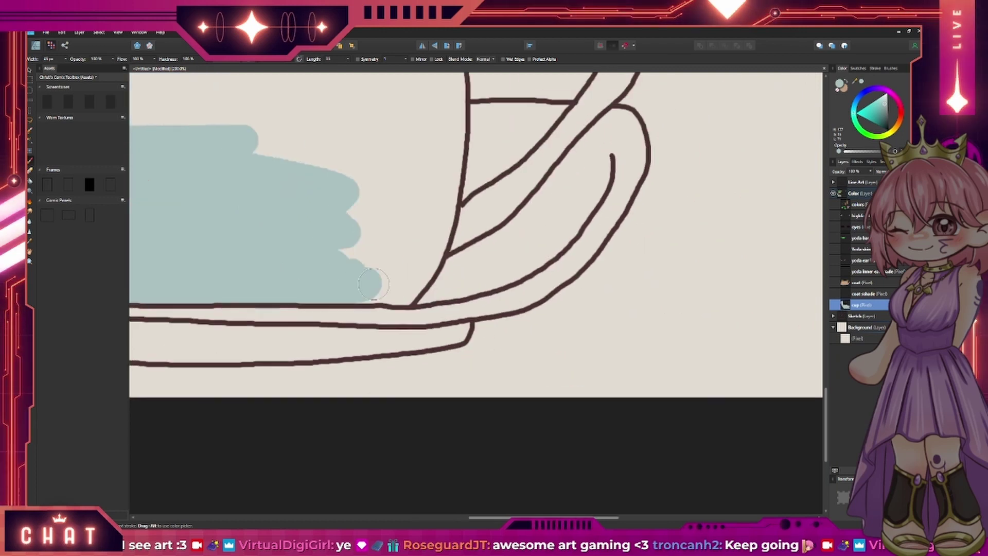
{"action": "left_click_drag", "start_coordinate": [360, 298], "coordinate": [433, 185]}
{"action": "left_click_drag", "start_coordinate": [391, 154], "coordinate": [448, 283]}
{"action": "left_click_drag", "start_coordinate": [432, 154], "coordinate": [257, 206]}
- Fill the cup's upper body and the front below Yoda pale blue
{"action": "scroll", "coordinate": [307, 186], "scroll_direction": "up", "scroll_amount": 2}
{"action": "scroll", "coordinate": [306, 186], "scroll_direction": "right", "scroll_amount": 2}
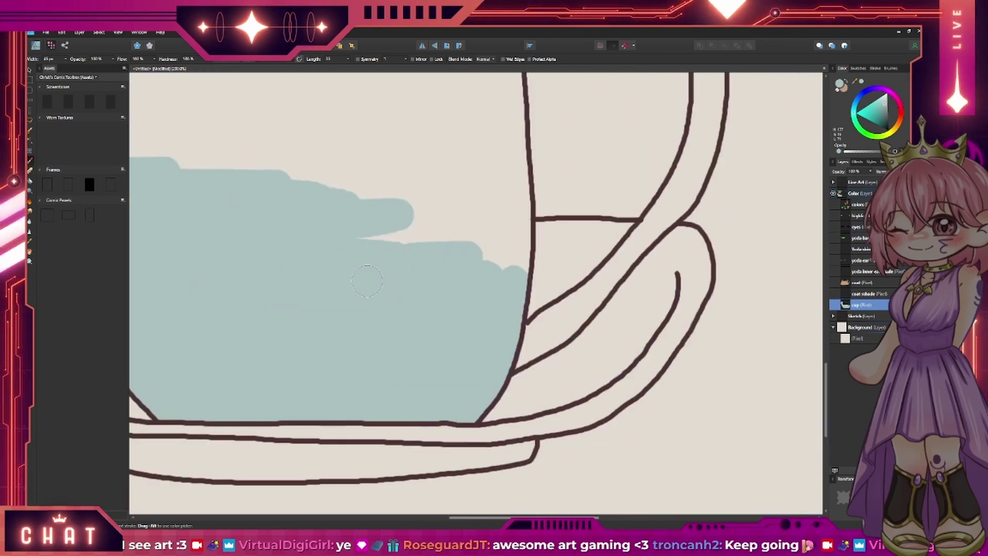
{"action": "mouse_move", "coordinate": [232, 149]}
{"action": "left_mouse_down"}
{"action": "mouse_move", "coordinate": [510, 154]}
{"action": "mouse_move", "coordinate": [520, 257]}
{"action": "left_mouse_up"}
{"action": "scroll", "coordinate": [423, 240], "scroll_direction": "up", "scroll_amount": 1}
{"action": "scroll", "coordinate": [423, 240], "scroll_direction": "up", "scroll_amount": 2}
{"action": "mouse_move", "coordinate": [391, 155]}
{"action": "left_mouse_down"}
{"action": "mouse_move", "coordinate": [196, 196]}
{"action": "mouse_move", "coordinate": [360, 144]}
{"action": "mouse_move", "coordinate": [515, 232]}
{"action": "mouse_move", "coordinate": [419, 147]}
{"action": "mouse_move", "coordinate": [383, 263]}
{"action": "mouse_move", "coordinate": [412, 206]}
{"action": "mouse_move", "coordinate": [342, 157]}
{"action": "left_mouse_up"}
{"action": "scroll", "coordinate": [419, 147], "scroll_direction": "up", "scroll_amount": 3}
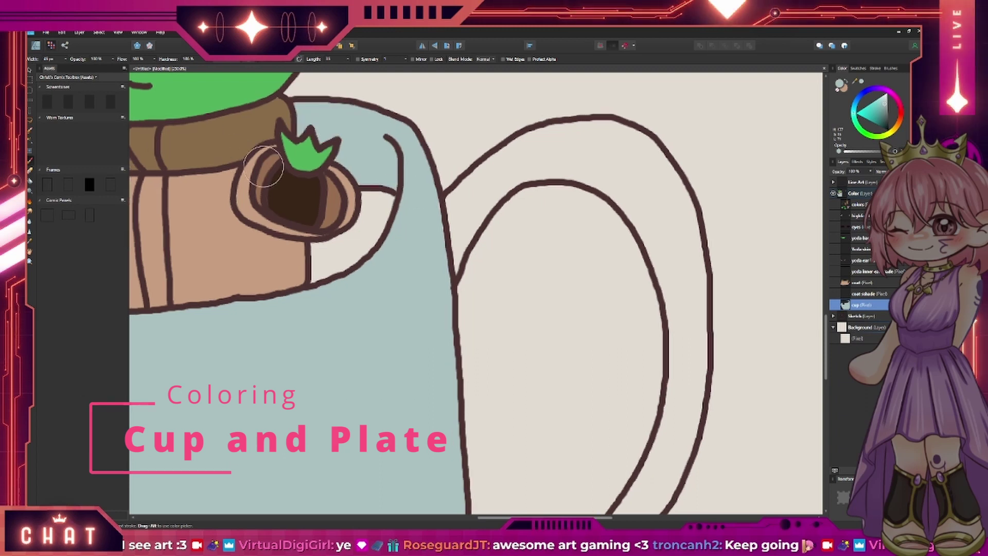
{"action": "scroll", "coordinate": [315, 128], "scroll_direction": "down", "scroll_amount": 3}
{"action": "left_click_drag", "start_coordinate": [154, 438], "coordinate": [175, 247]}
{"action": "mouse_move", "coordinate": [206, 335]}
{"action": "left_mouse_down"}
{"action": "mouse_move", "coordinate": [341, 297]}
{"action": "mouse_move", "coordinate": [300, 380]}
{"action": "left_mouse_up"}
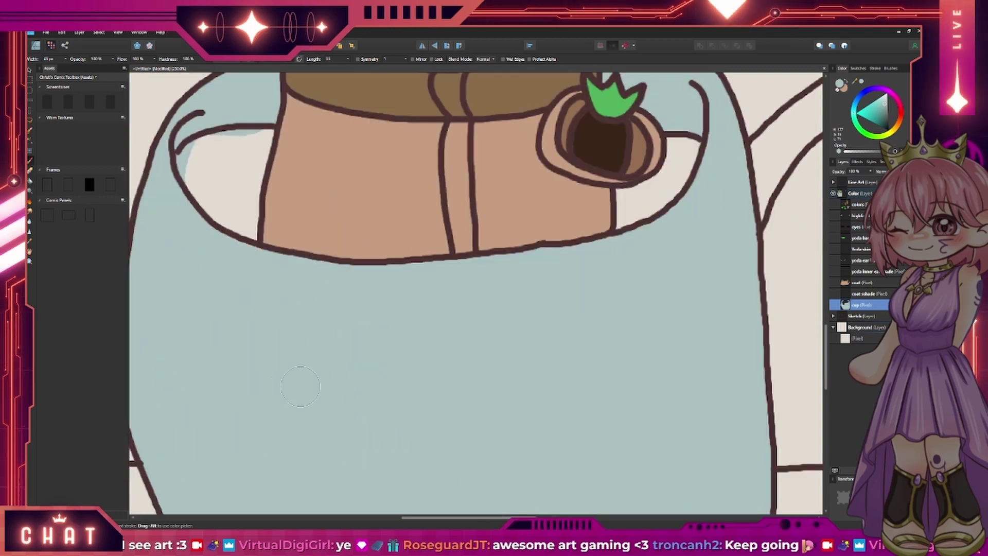
{"action": "scroll", "coordinate": [499, 242], "scroll_direction": "right", "scroll_amount": 5}
{"action": "scroll", "coordinate": [498, 243], "scroll_direction": "right", "scroll_amount": 3}
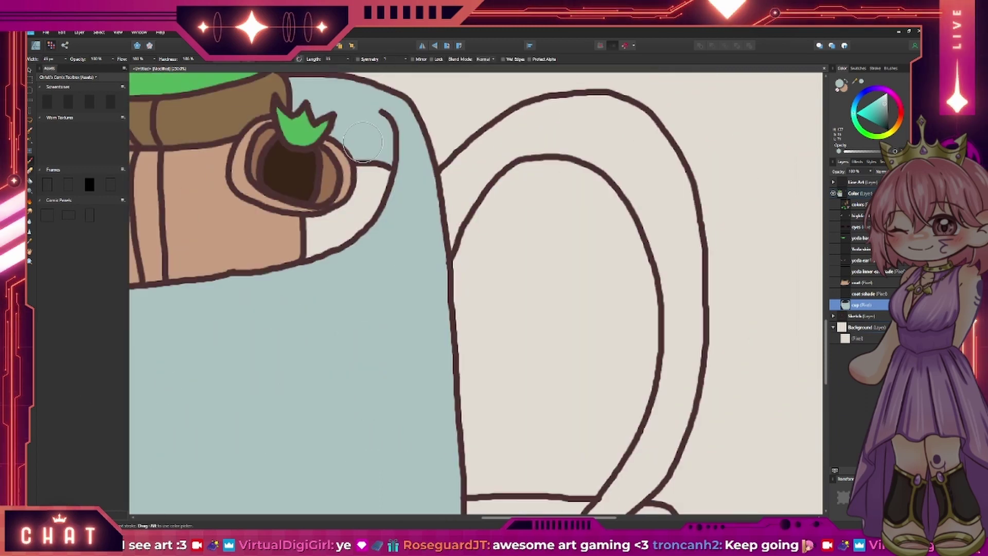
- Paint the cup handle pale blue and name a new layer 'plate'
{"action": "mouse_move", "coordinate": [453, 205]}
{"action": "left_mouse_down"}
{"action": "mouse_move", "coordinate": [463, 164]}
{"action": "mouse_move", "coordinate": [617, 105]}
{"action": "mouse_move", "coordinate": [640, 165]}
{"action": "left_mouse_up"}
{"action": "scroll", "coordinate": [618, 155], "scroll_direction": "down", "scroll_amount": 2}
{"action": "scroll", "coordinate": [618, 155], "scroll_direction": "right", "scroll_amount": 2}
{"action": "left_click_drag", "start_coordinate": [547, 97], "coordinate": [605, 199]}
{"action": "scroll", "coordinate": [604, 198], "scroll_direction": "down", "scroll_amount": 3}
{"action": "left_click_drag", "start_coordinate": [579, 116], "coordinate": [598, 206]}
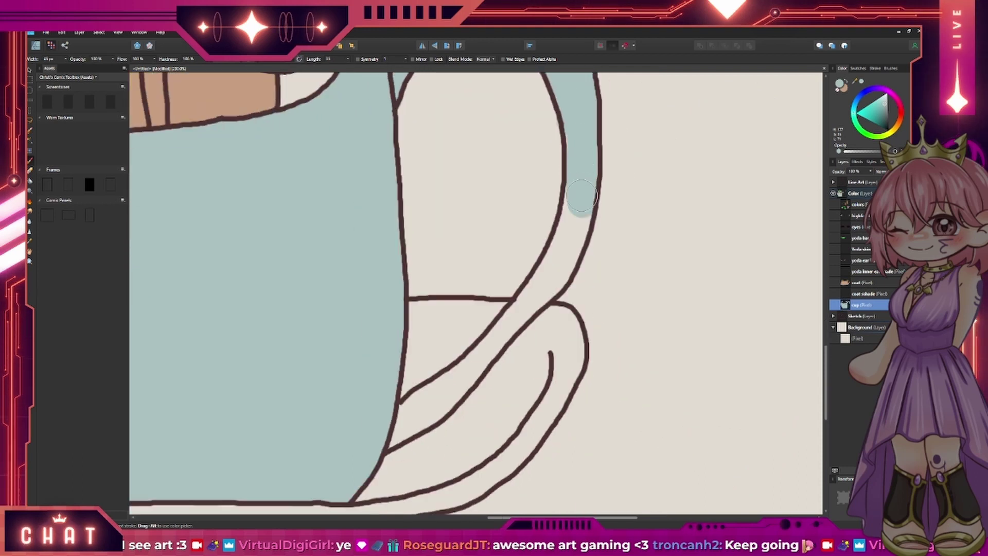
{"action": "scroll", "coordinate": [597, 200], "scroll_direction": "down", "scroll_amount": 3}
{"action": "scroll", "coordinate": [597, 201], "scroll_direction": "right", "scroll_amount": 3}
{"action": "mouse_move", "coordinate": [501, 103]}
{"action": "left_mouse_down"}
{"action": "mouse_move", "coordinate": [462, 198]}
{"action": "mouse_move", "coordinate": [334, 273]}
{"action": "mouse_move", "coordinate": [316, 301]}
{"action": "left_mouse_up"}
{"action": "scroll", "coordinate": [461, 198], "scroll_direction": "down", "scroll_amount": 3}
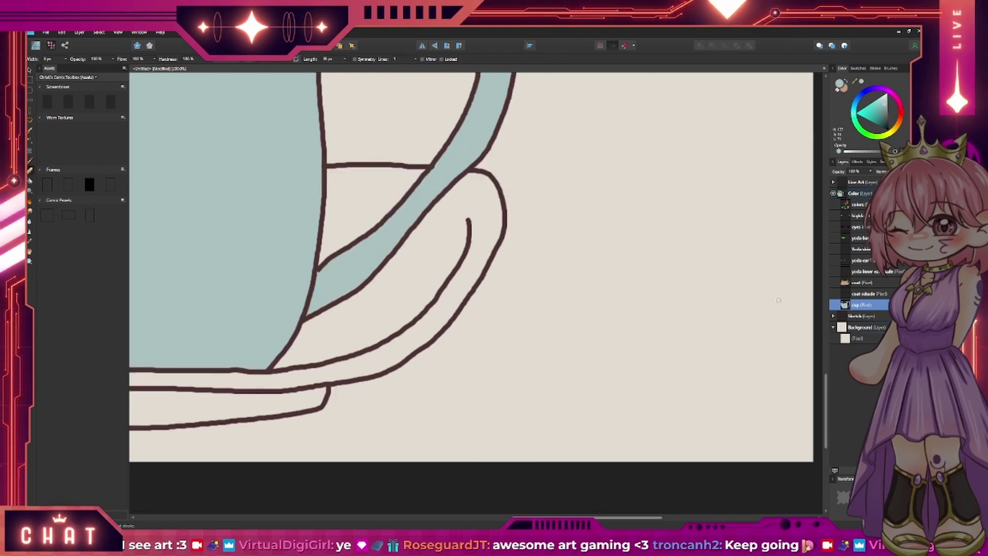
{"action": "key", "text": "Return"}
- Paint the saucer's middle and left rim pale blue
{"action": "key", "text": "b"}
{"action": "mouse_move", "coordinate": [332, 187]}
{"action": "left_mouse_down"}
{"action": "mouse_move", "coordinate": [494, 196]}
{"action": "mouse_move", "coordinate": [289, 376]}
{"action": "mouse_move", "coordinate": [466, 265]}
{"action": "left_mouse_up"}
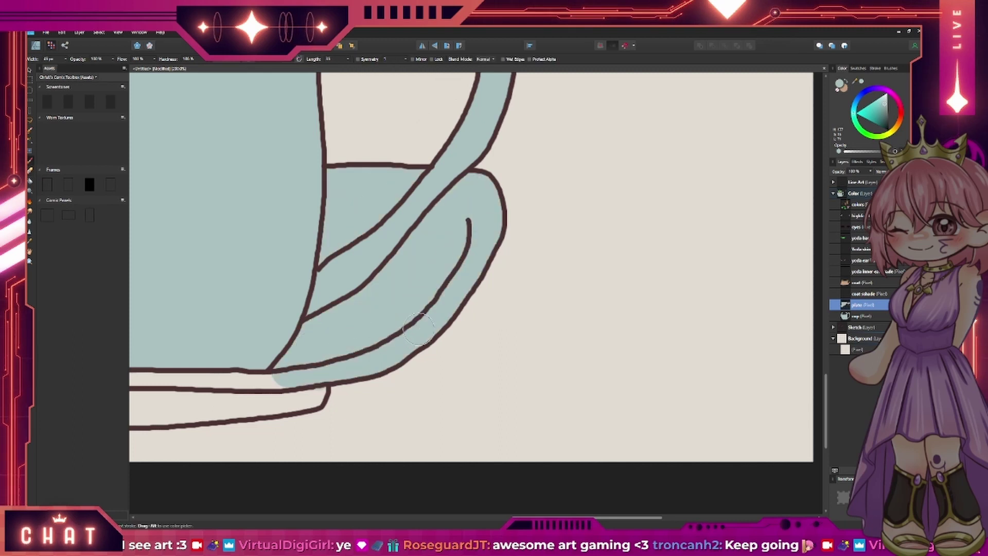
{"action": "scroll", "coordinate": [418, 328], "scroll_direction": "down", "scroll_amount": 3}
{"action": "scroll", "coordinate": [418, 328], "scroll_direction": "left", "scroll_amount": 5}
{"action": "left_click_drag", "start_coordinate": [288, 252], "coordinate": [463, 273]}
{"action": "left_click_drag", "start_coordinate": [309, 278], "coordinate": [175, 257]}
{"action": "scroll", "coordinate": [335, 271], "scroll_direction": "down", "scroll_amount": 1}
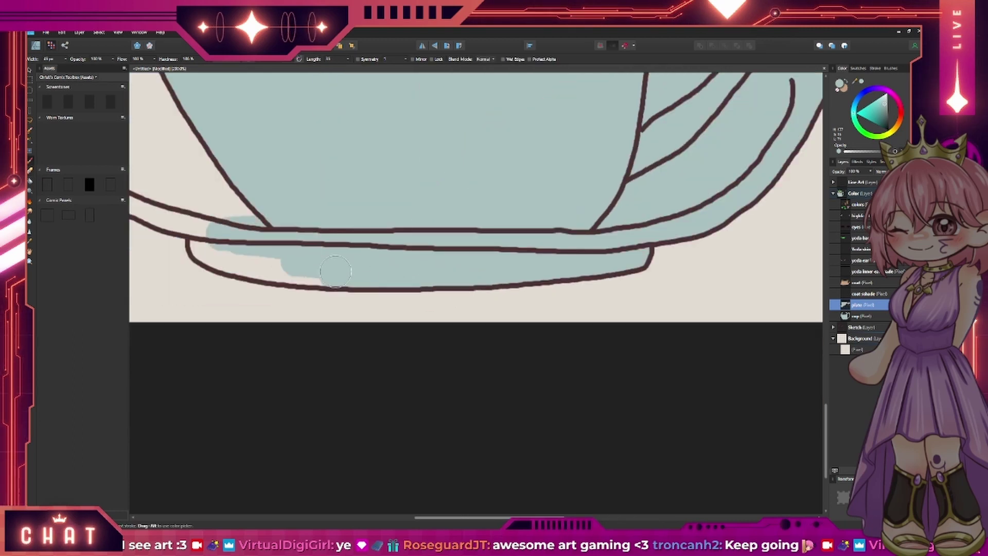
{"action": "left_click_drag", "start_coordinate": [335, 272], "coordinate": [205, 247]}
- Finish the saucer's left area in pale blue, then zoom back onto Yoda in the cup
{"action": "scroll", "coordinate": [309, 232], "scroll_direction": "up", "scroll_amount": 2}
{"action": "scroll", "coordinate": [309, 232], "scroll_direction": "left", "scroll_amount": 5}
{"action": "left_click_drag", "start_coordinate": [267, 216], "coordinate": [391, 211]}
{"action": "scroll", "coordinate": [329, 216], "scroll_direction": "up", "scroll_amount": 1}
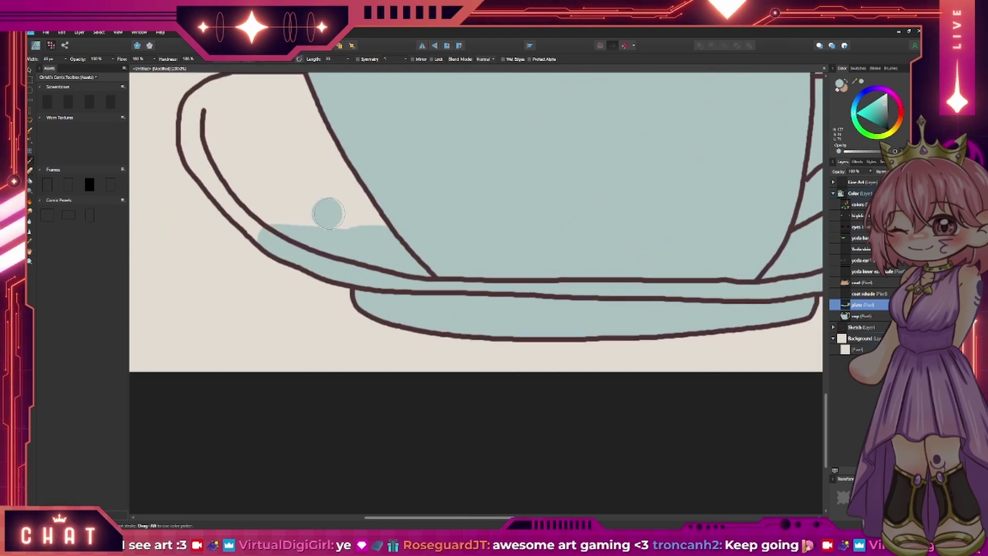
{"action": "mouse_move", "coordinate": [329, 213]}
{"action": "left_mouse_down"}
{"action": "mouse_move", "coordinate": [232, 155]}
{"action": "mouse_move", "coordinate": [252, 154]}
{"action": "left_mouse_up"}
{"action": "scroll", "coordinate": [251, 154], "scroll_direction": "up", "scroll_amount": 1}
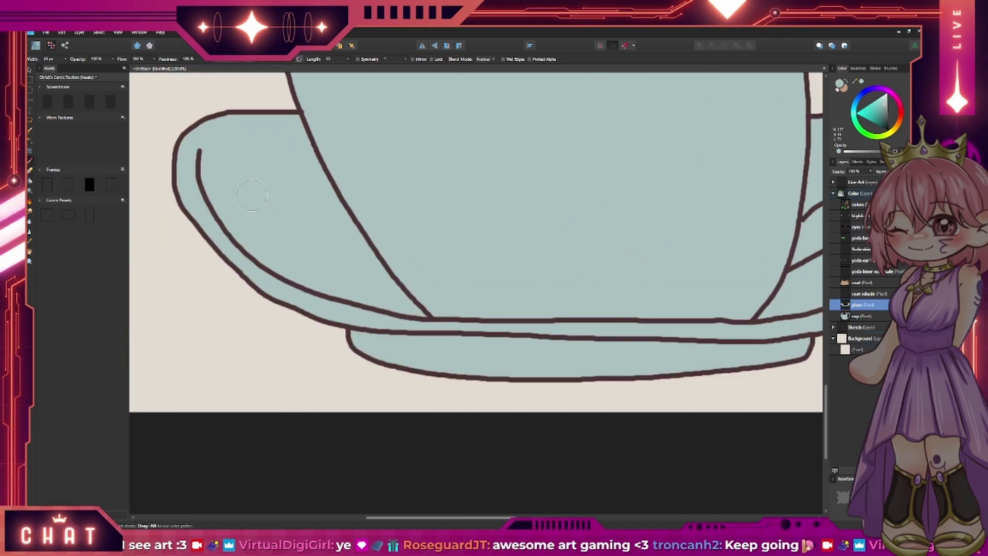
{"action": "key", "text": "z"}
{"action": "left_click_drag", "start_coordinate": [308, 231], "coordinate": [206, 231]}
{"action": "left_click_drag", "start_coordinate": [360, 206], "coordinate": [809, 149]}
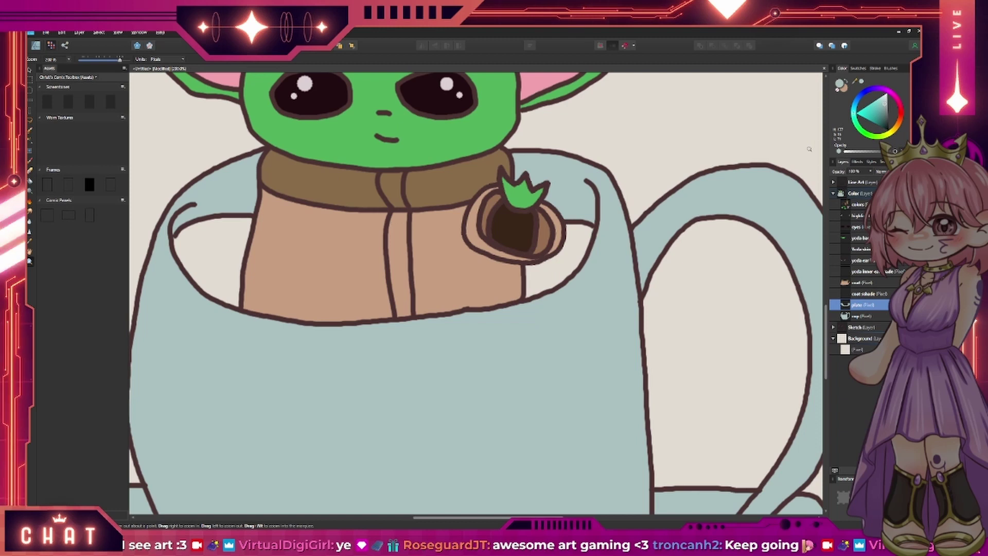
- Sample a colour and dab a dark brown test inside the cup
{"action": "scroll", "coordinate": [681, 341], "scroll_direction": "right", "scroll_amount": 5}
{"action": "scroll", "coordinate": [647, 379], "scroll_direction": "up", "scroll_amount": 3}
{"action": "key", "text": "i"}
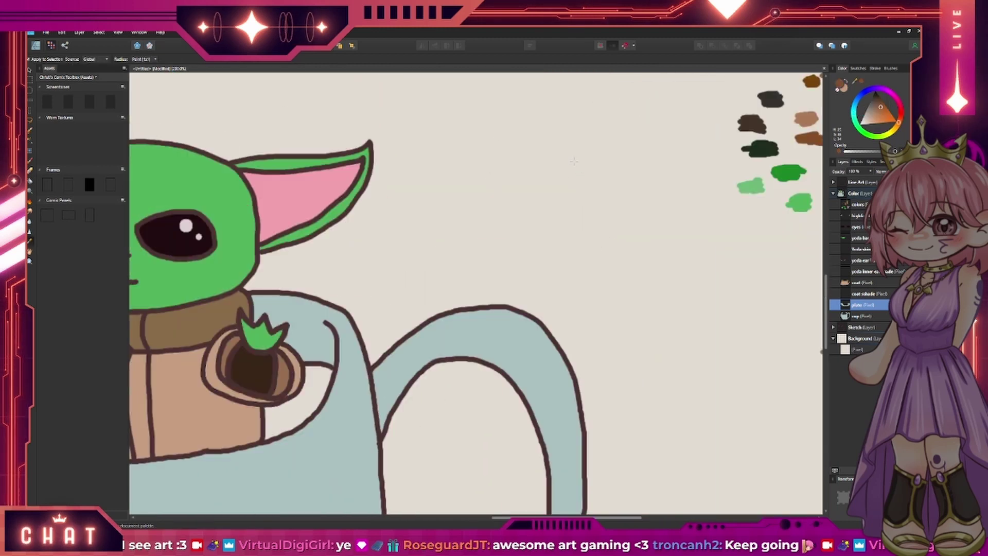
{"action": "scroll", "coordinate": [574, 161], "scroll_direction": "right", "scroll_amount": 3}
{"action": "scroll", "coordinate": [574, 161], "scroll_direction": "up", "scroll_amount": 1}
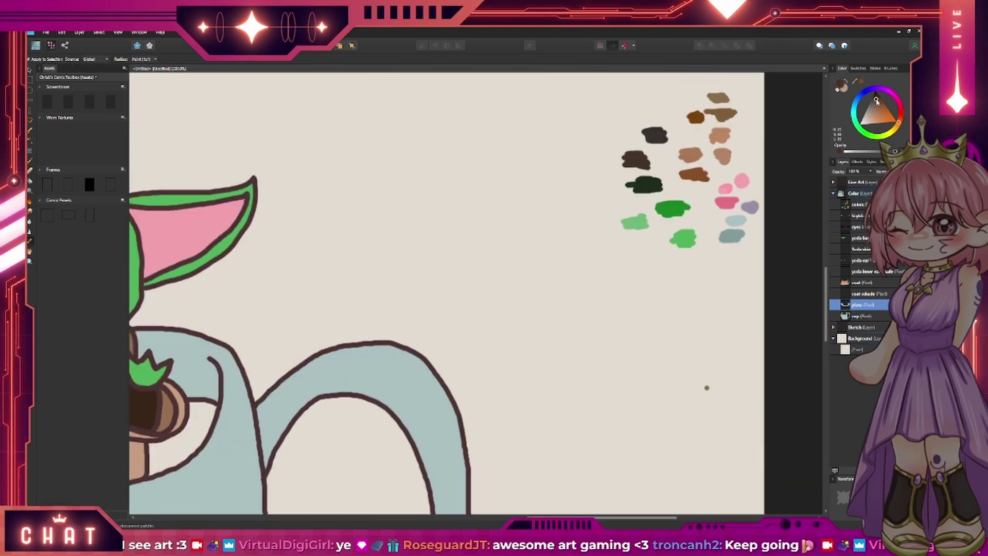
{"action": "key", "text": "b"}
{"action": "scroll", "coordinate": [463, 309], "scroll_direction": "down", "scroll_amount": 3}
{"action": "left_click", "coordinate": [225, 236]}
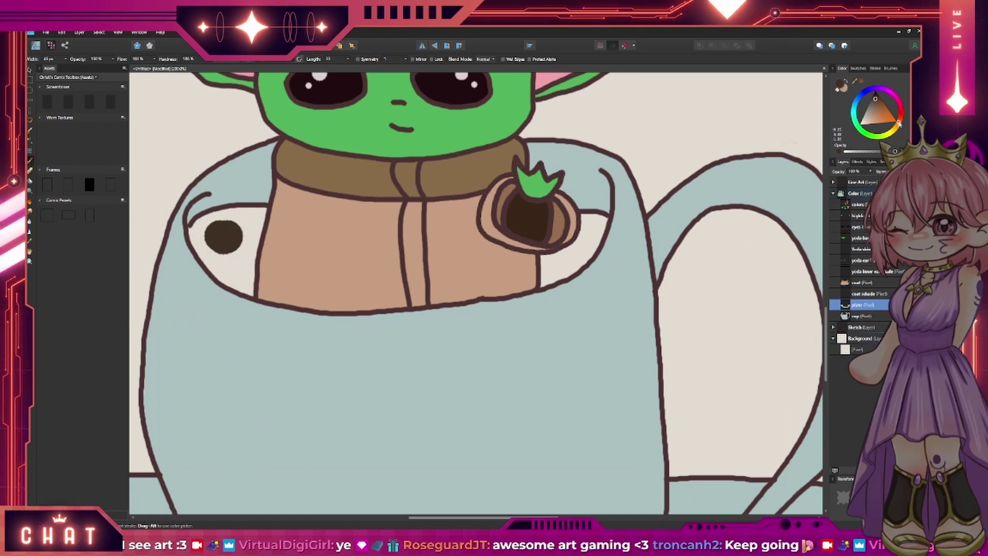
- On a layer renamed 'coffee', fill the cup's left and right sides with dark red
{"action": "left_click", "coordinate": [574, 170], "text": "alt"}
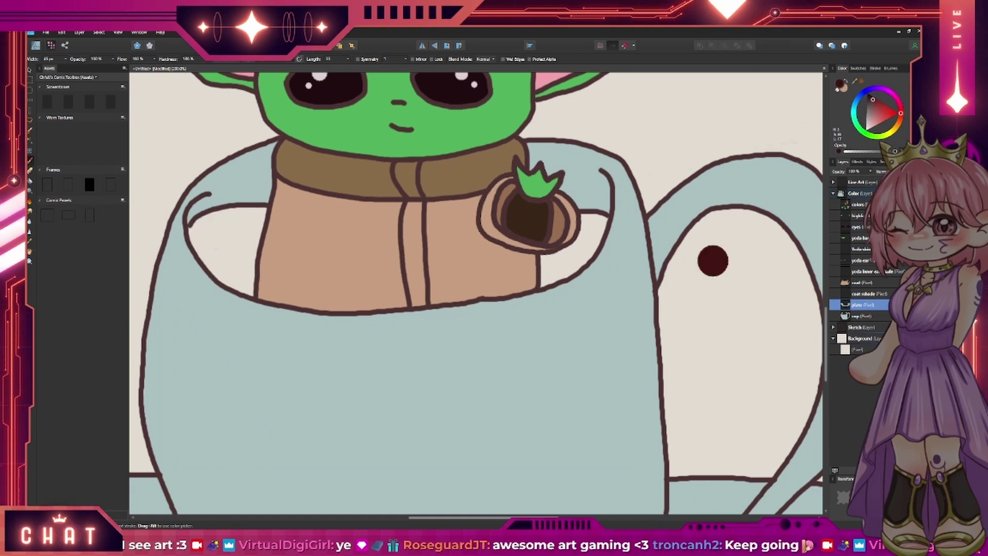
{"action": "double_click", "coordinate": [857, 304]}
{"action": "type", "text": "coffee"}
{"action": "mouse_move", "coordinate": [230, 239]}
{"action": "left_mouse_down"}
{"action": "mouse_move", "coordinate": [221, 227]}
{"action": "mouse_move", "coordinate": [269, 218]}
{"action": "left_mouse_up"}
{"action": "mouse_move", "coordinate": [206, 243]}
{"action": "left_mouse_down"}
{"action": "mouse_move", "coordinate": [242, 262]}
{"action": "mouse_move", "coordinate": [206, 257]}
{"action": "left_mouse_up"}
{"action": "left_click_drag", "start_coordinate": [597, 222], "coordinate": [545, 283]}
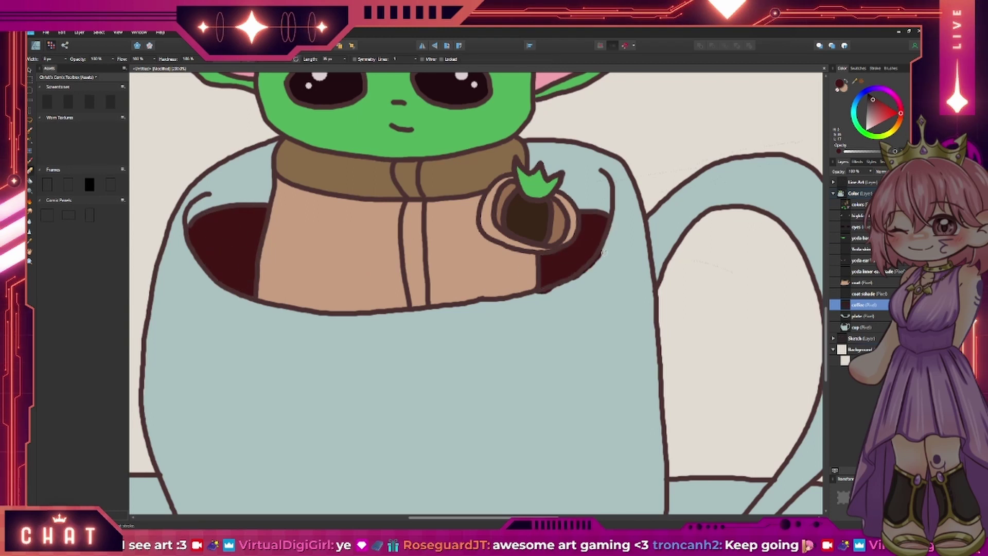
- Add lighter speckle dots and short highlight strokes to the coffee surface
{"action": "left_click", "coordinate": [874, 107]}
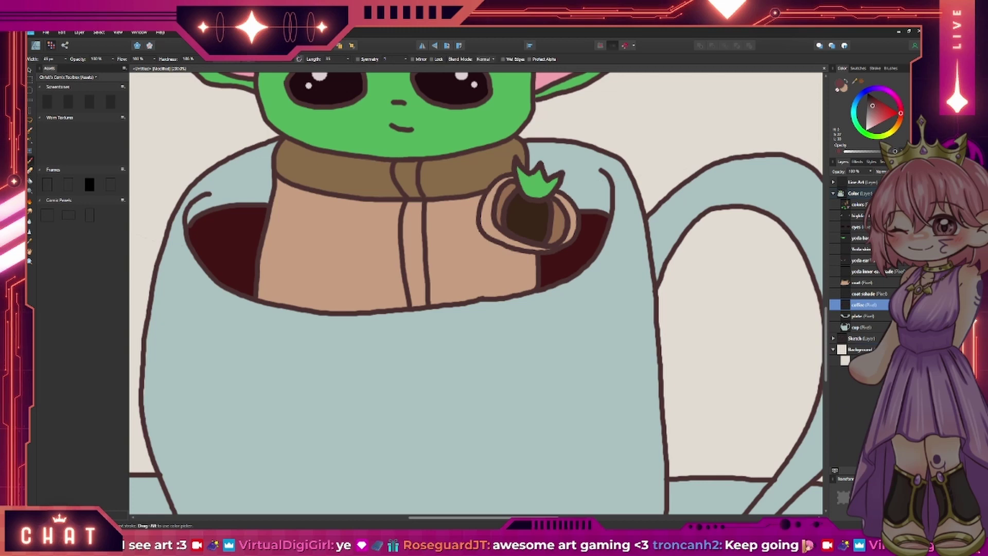
{"action": "left_click", "coordinate": [157, 146]}
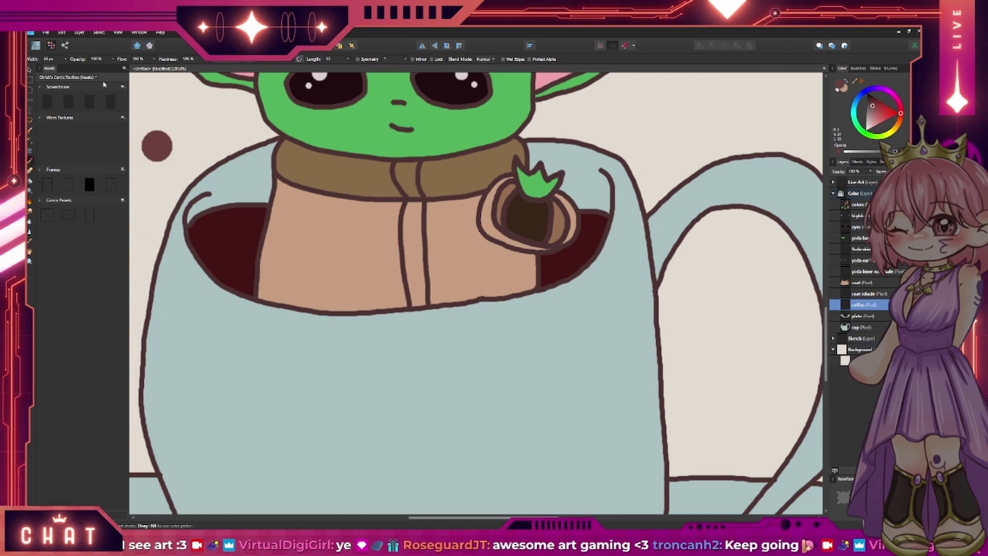
{"action": "left_click", "coordinate": [208, 230]}
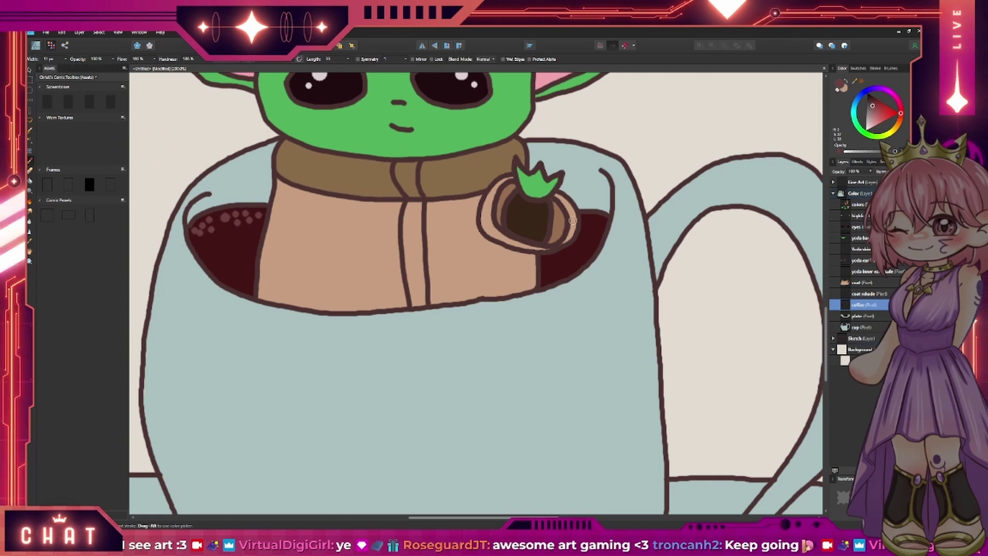
{"action": "left_click", "coordinate": [590, 229]}
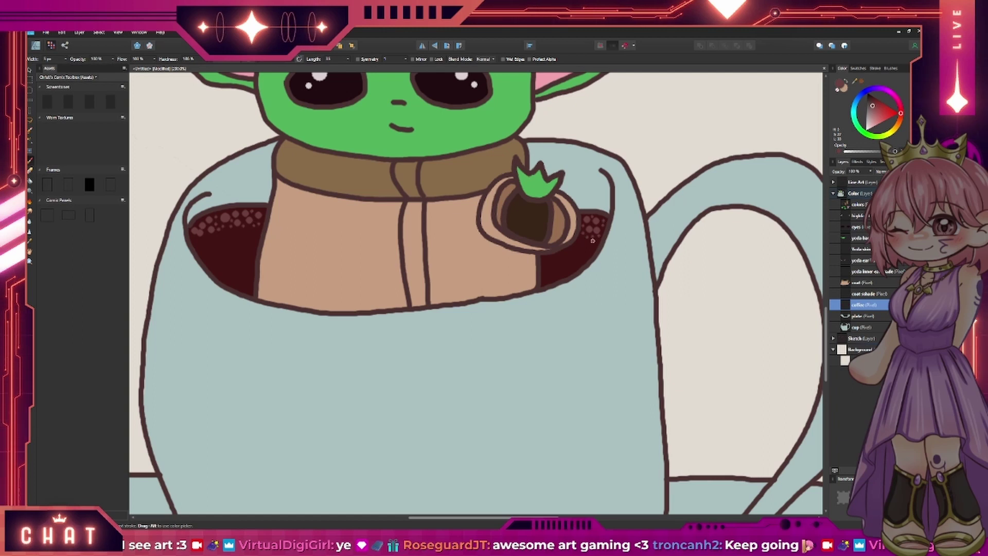
{"action": "left_click_drag", "start_coordinate": [255, 248], "coordinate": [238, 249]}
{"action": "left_click_drag", "start_coordinate": [252, 253], "coordinate": [238, 254]}
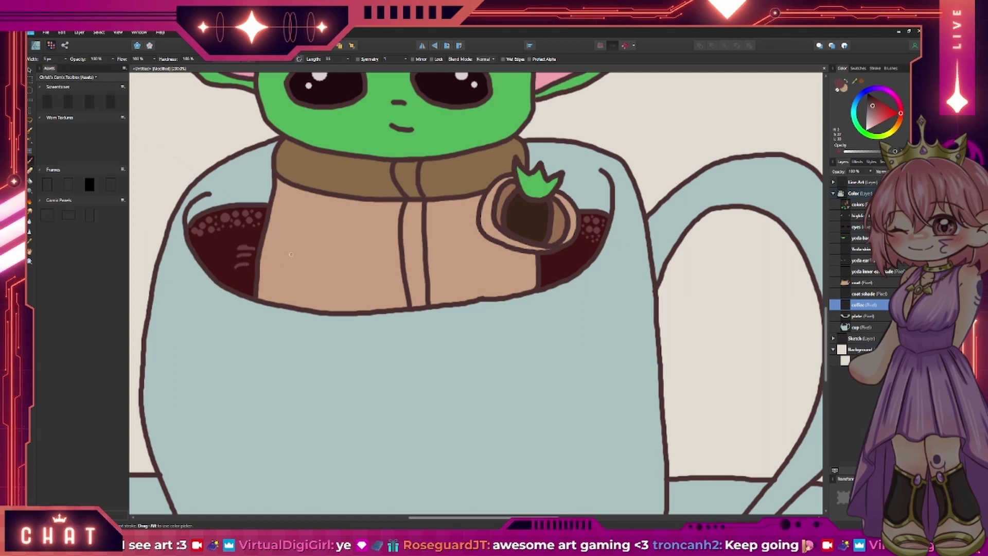
{"action": "left_click_drag", "start_coordinate": [567, 252], "coordinate": [581, 251]}
{"action": "key", "text": "ctrl+1"}
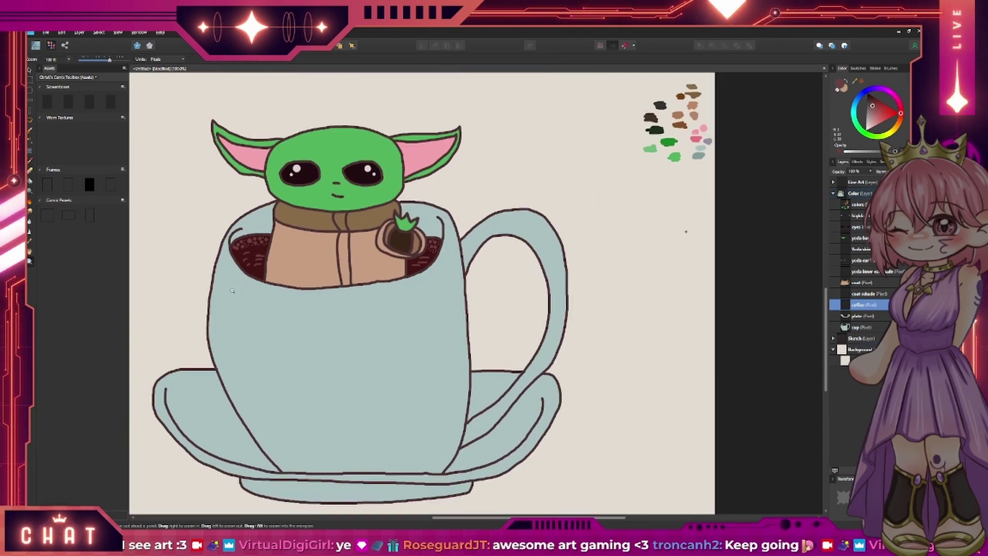
- Move the Yoda skin layer below yoda base, sample skin green and lower brush hardness
{"action": "left_click", "coordinate": [869, 249]}
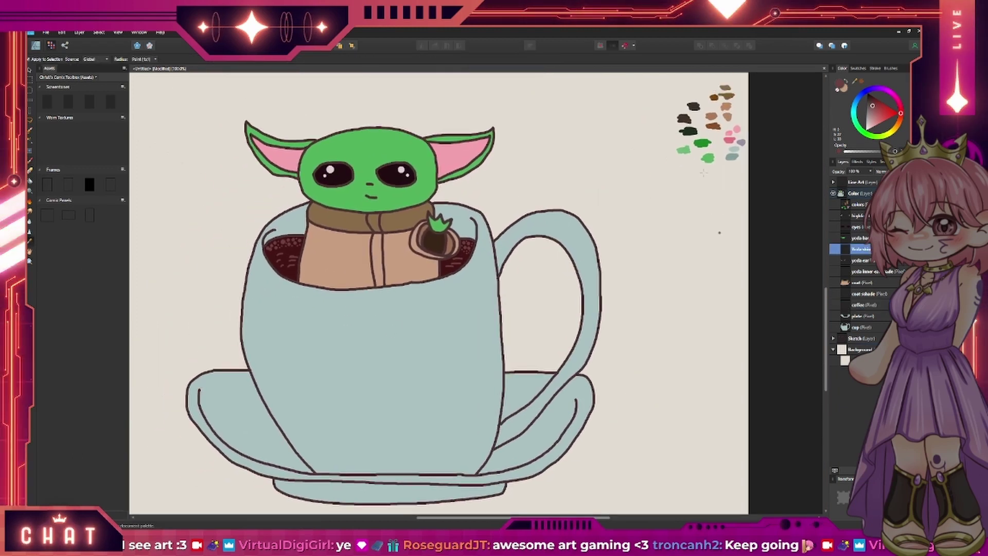
{"action": "key", "text": "b"}
{"action": "left_click", "coordinate": [349, 149], "text": "alt"}
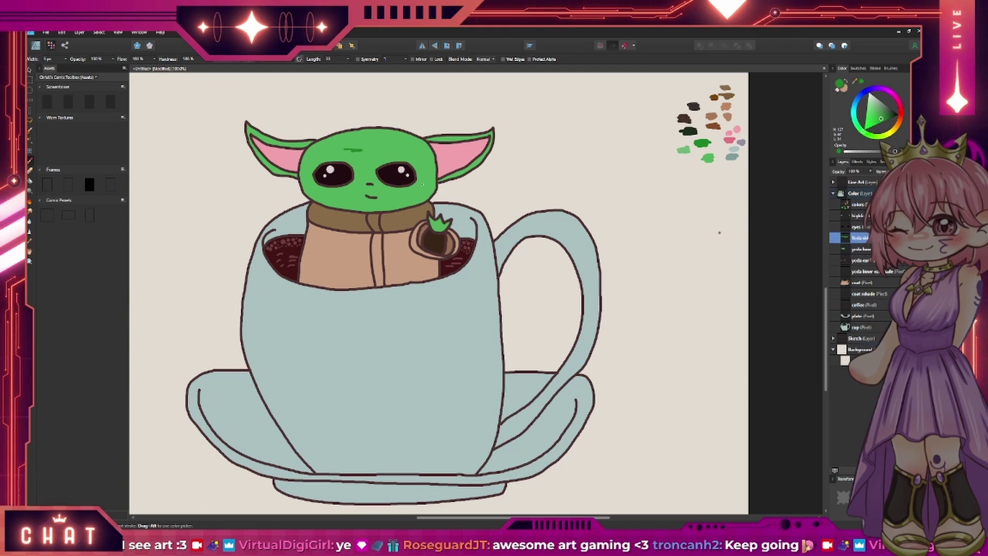
{"action": "left_click_drag", "start_coordinate": [854, 238], "coordinate": [857, 251]}
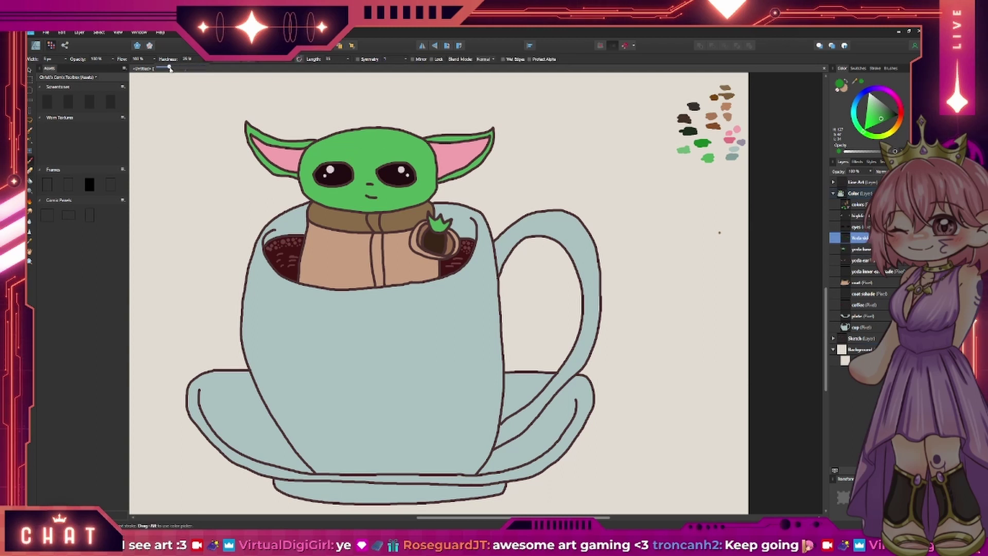
{"action": "left_click_drag", "start_coordinate": [170, 68], "coordinate": [138, 68]}
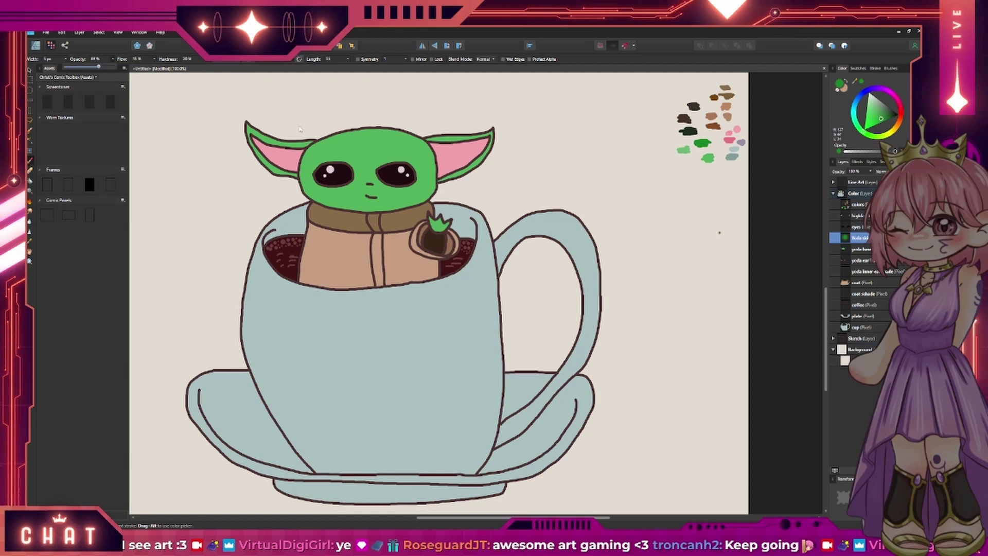
- Paint darker green wrinkles across the forehead and shade under Yoda's left eye
{"action": "scroll", "coordinate": [361, 170], "scroll_direction": "up", "scroll_amount": 2}
{"action": "scroll", "coordinate": [411, 196], "scroll_direction": "up", "scroll_amount": 1}
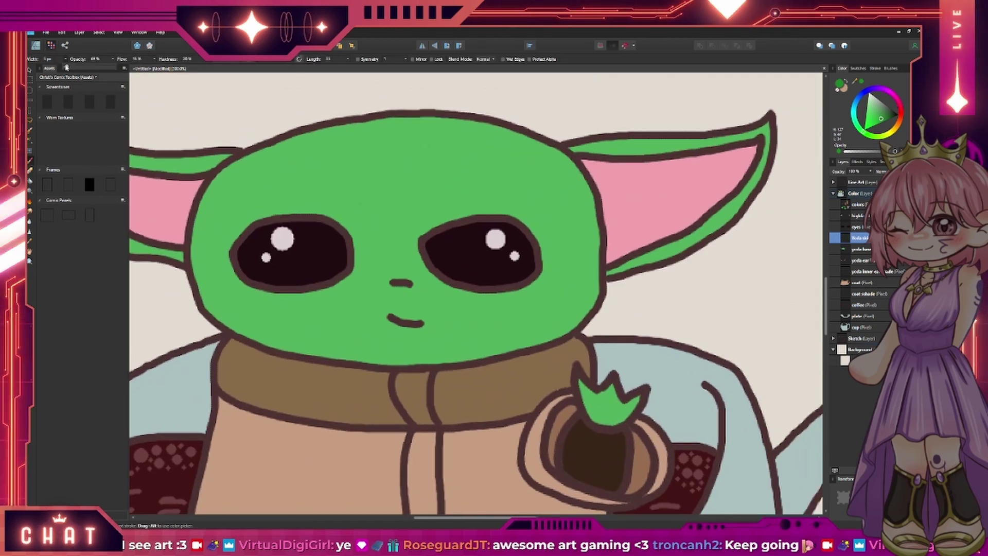
{"action": "left_click_drag", "start_coordinate": [435, 173], "coordinate": [492, 170]}
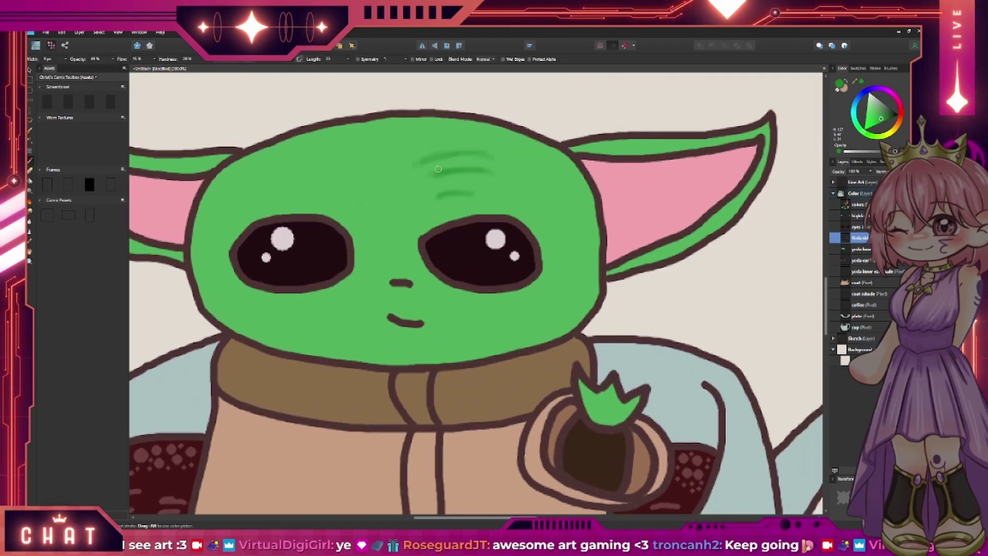
{"action": "left_click_drag", "start_coordinate": [278, 169], "coordinate": [363, 164]}
{"action": "left_click_drag", "start_coordinate": [295, 192], "coordinate": [360, 197]}
{"action": "scroll", "coordinate": [515, 232], "scroll_direction": "down", "scroll_amount": 3}
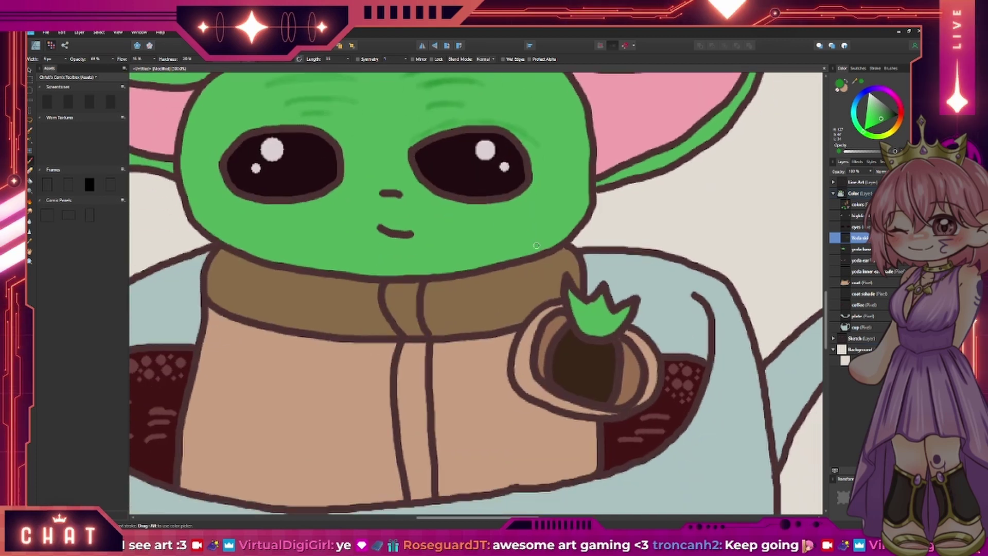
{"action": "left_click_drag", "start_coordinate": [294, 201], "coordinate": [252, 210]}
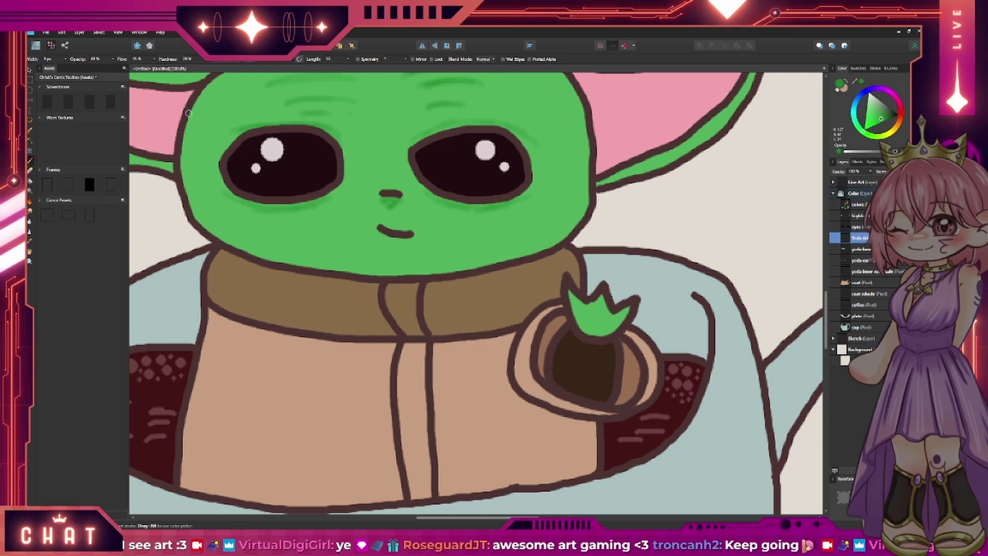
- Softly shade Yoda's left cheek green, review the face, and select the ear layer
{"action": "scroll", "coordinate": [287, 250], "scroll_direction": "left", "scroll_amount": 2}
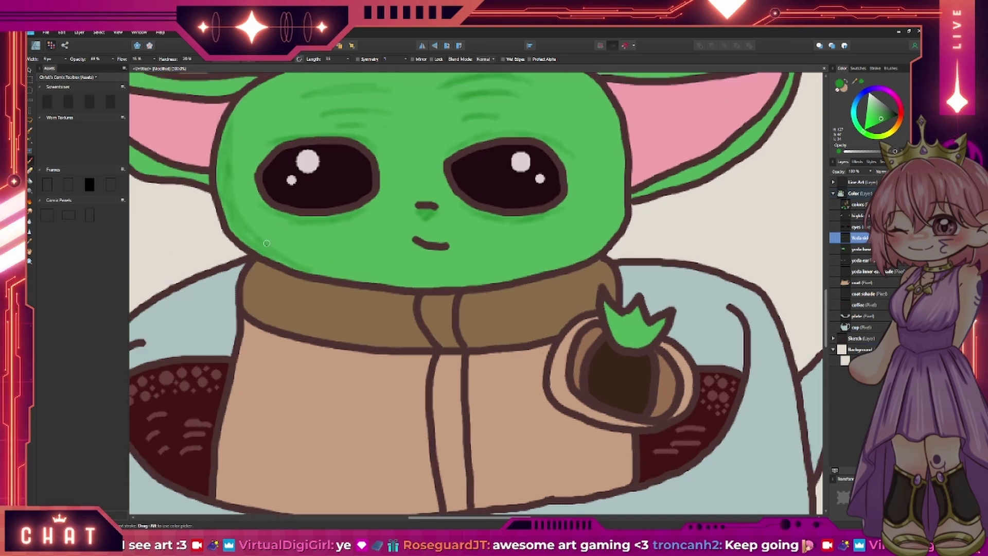
{"action": "left_click_drag", "start_coordinate": [234, 207], "coordinate": [285, 251]}
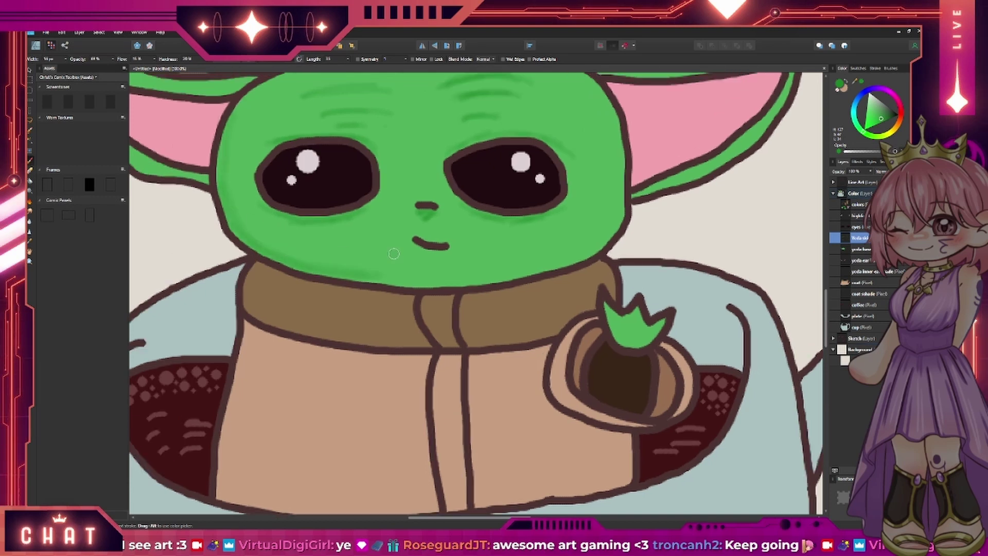
{"action": "scroll", "coordinate": [394, 253], "scroll_direction": "down", "scroll_amount": 2}
{"action": "scroll", "coordinate": [394, 253], "scroll_direction": "right", "scroll_amount": 2}
{"action": "scroll", "coordinate": [452, 231], "scroll_direction": "up", "scroll_amount": 5}
{"action": "scroll", "coordinate": [297, 214], "scroll_direction": "left", "scroll_amount": 5}
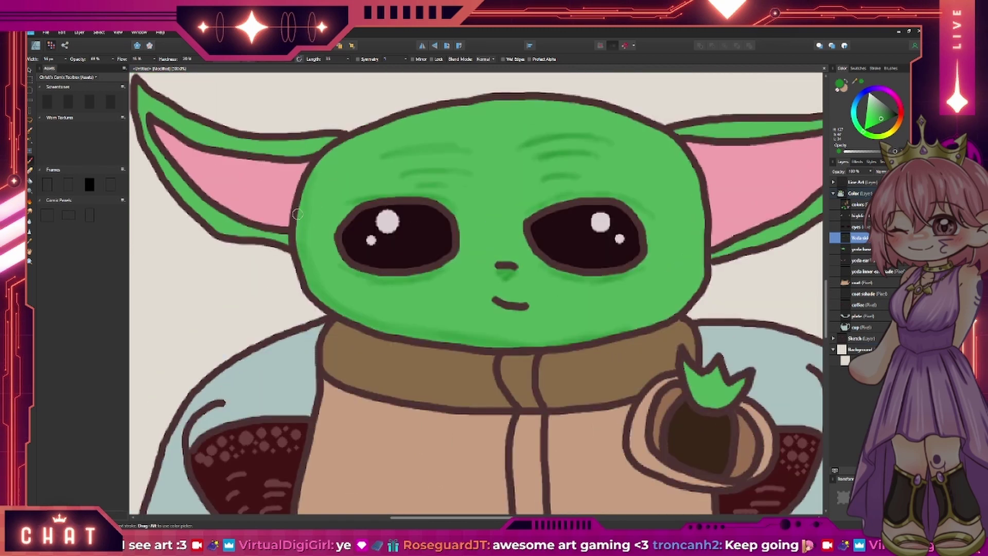
{"action": "scroll", "coordinate": [257, 134], "scroll_direction": "right", "scroll_amount": 2}
{"action": "scroll", "coordinate": [335, 150], "scroll_direction": "right", "scroll_amount": 4}
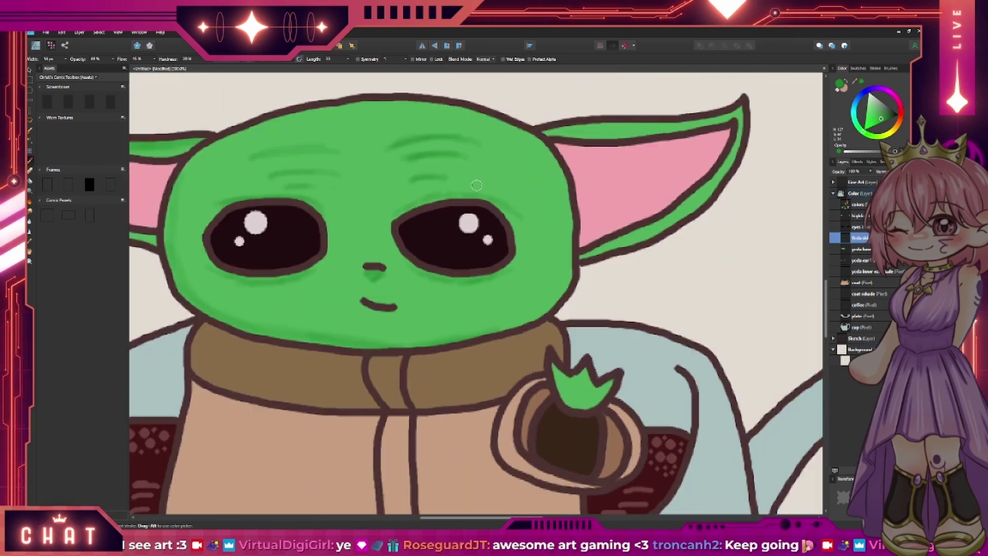
{"action": "scroll", "coordinate": [428, 167], "scroll_direction": "right", "scroll_amount": 9}
{"action": "scroll", "coordinate": [428, 167], "scroll_direction": "up", "scroll_amount": 2}
{"action": "scroll", "coordinate": [554, 192], "scroll_direction": "down", "scroll_amount": 3}
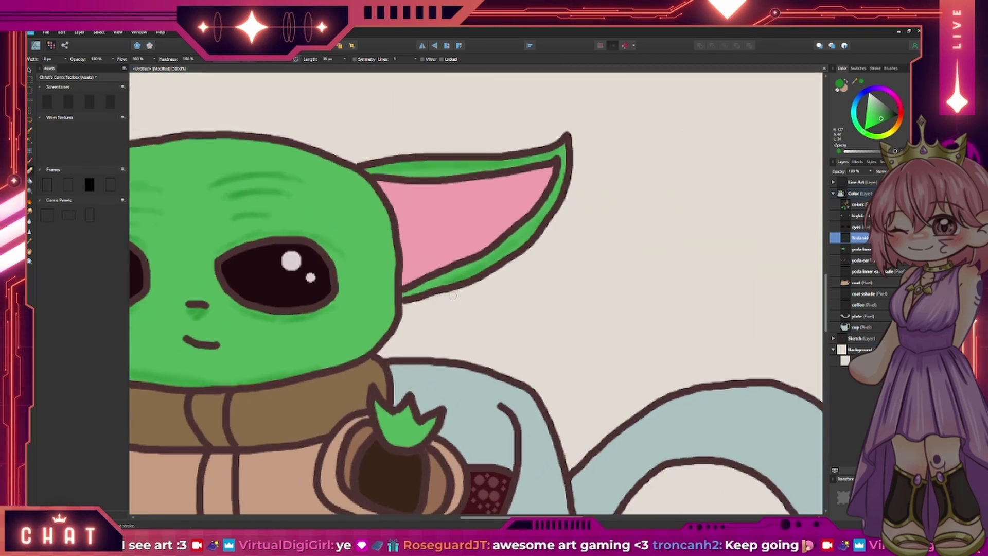
{"action": "scroll", "coordinate": [171, 213], "scroll_direction": "up", "scroll_amount": 3}
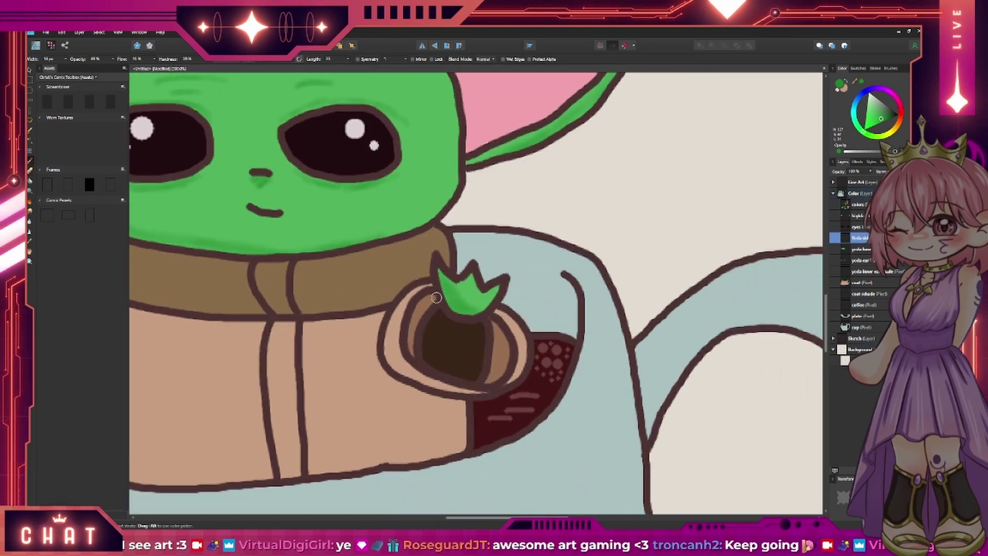
{"action": "left_click", "coordinate": [860, 260]}
{"action": "scroll", "coordinate": [566, 257], "scroll_direction": "down", "scroll_amount": 3}
- Shade the lower inside of Baby Yoda's ear a darker pink
{"action": "scroll", "coordinate": [566, 206], "scroll_direction": "up", "scroll_amount": 3}
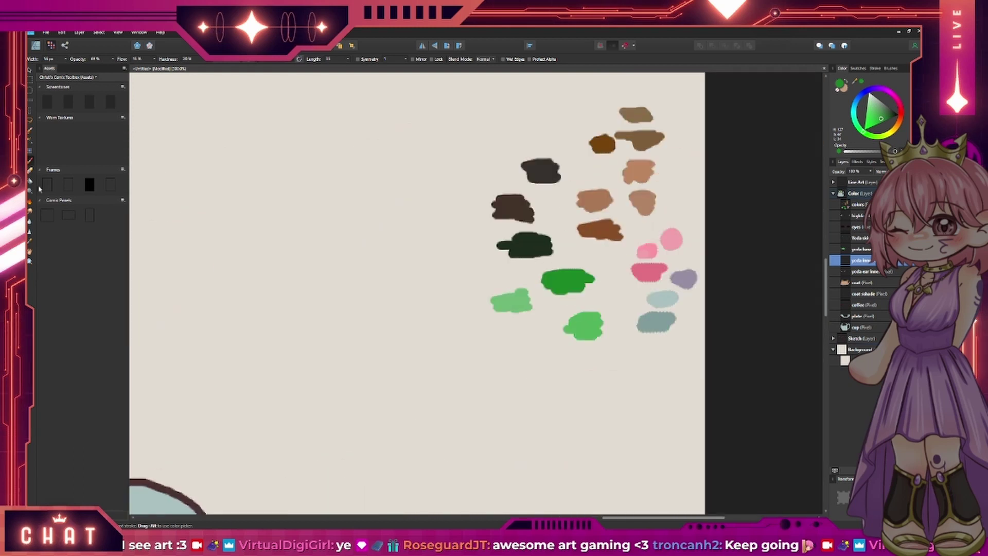
{"action": "scroll", "coordinate": [502, 285], "scroll_direction": "up", "scroll_amount": 5}
{"action": "scroll", "coordinate": [502, 286], "scroll_direction": "left", "scroll_amount": 5}
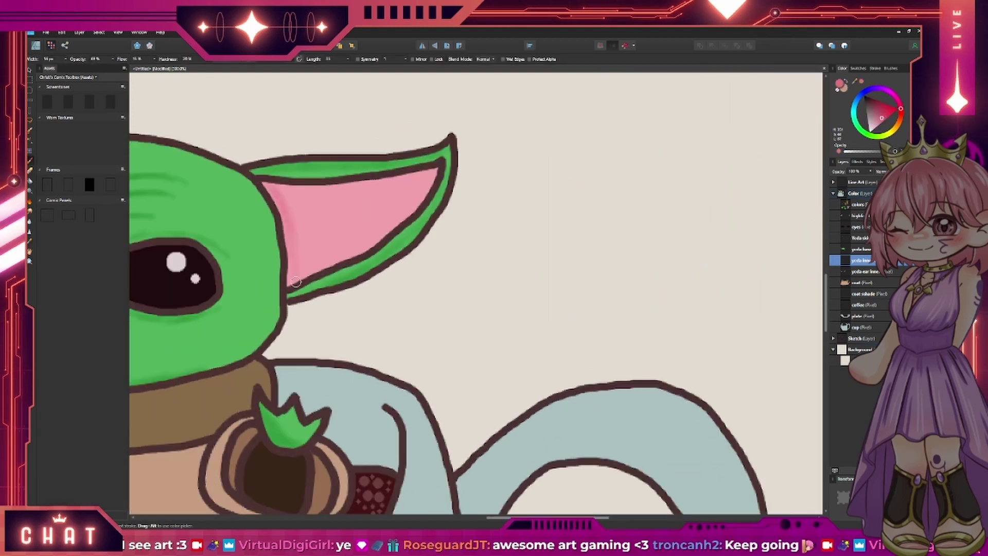
{"action": "mouse_move", "coordinate": [310, 268]}
{"action": "left_mouse_down"}
{"action": "mouse_move", "coordinate": [360, 247]}
{"action": "mouse_move", "coordinate": [288, 284]}
{"action": "left_mouse_up"}
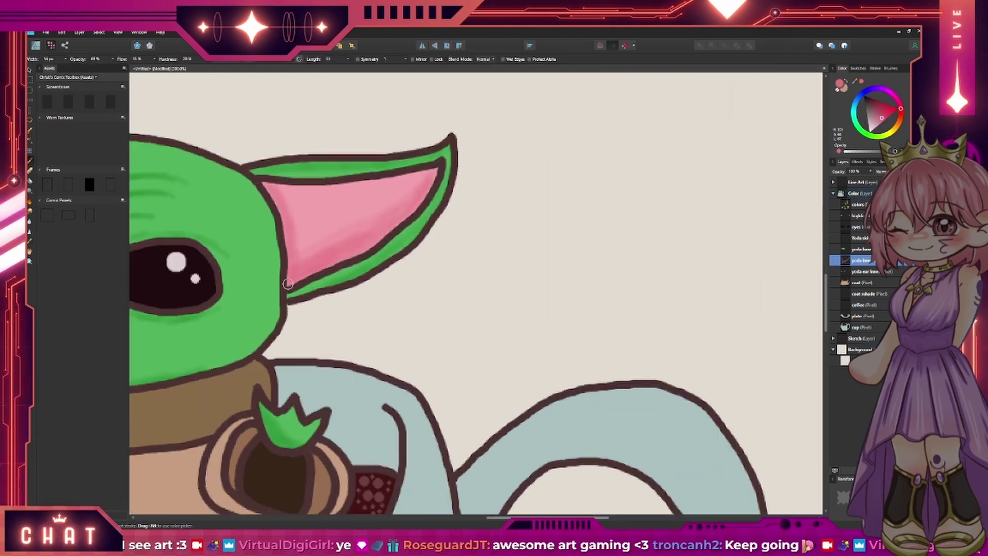
{"action": "scroll", "coordinate": [218, 207], "scroll_direction": "left", "scroll_amount": 5}
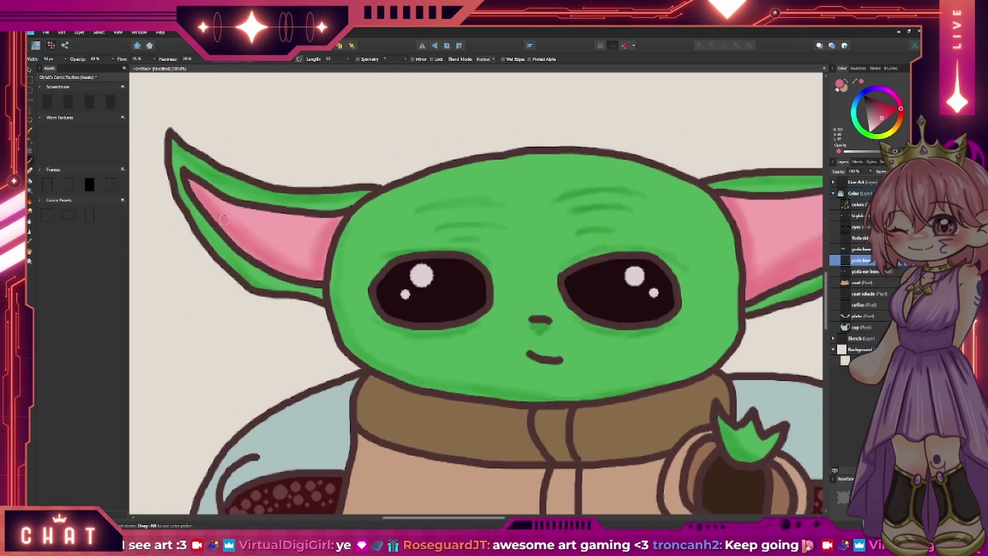
- Zoom out to the whole picture, switch to the Color Picker at the colour swatches, and return to Yoda
{"action": "scroll", "coordinate": [224, 220], "scroll_direction": "down", "scroll_amount": 2}
{"action": "scroll", "coordinate": [225, 219], "scroll_direction": "right", "scroll_amount": 3}
{"action": "key", "text": "ctrl+0"}
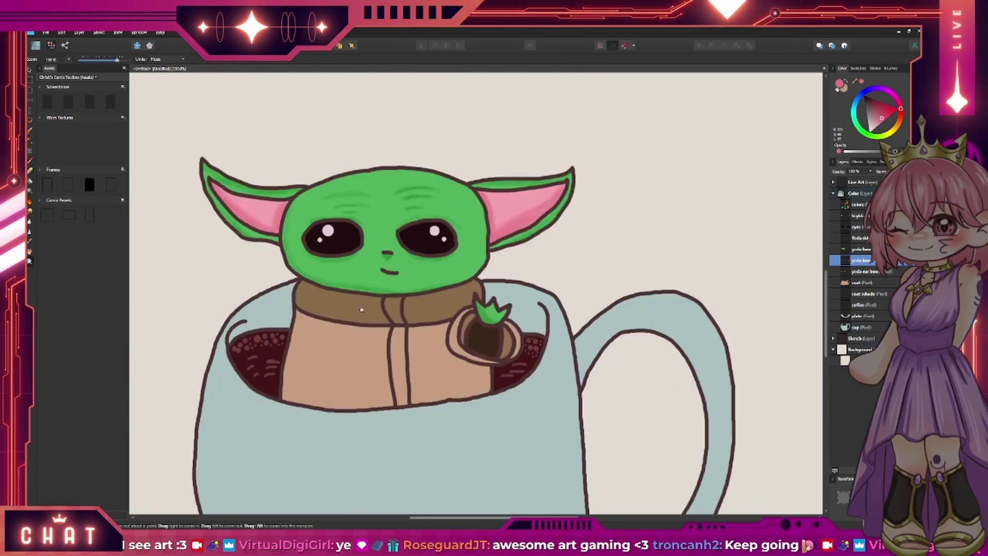
{"action": "scroll", "coordinate": [463, 360], "scroll_direction": "up", "scroll_amount": 5}
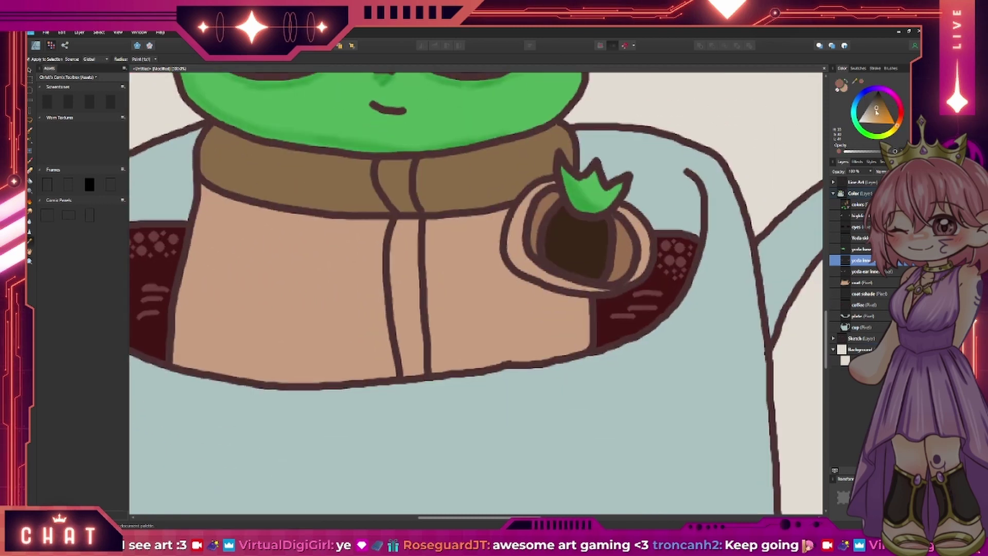
{"action": "scroll", "coordinate": [476, 293], "scroll_direction": "up", "scroll_amount": 5}
{"action": "scroll", "coordinate": [476, 293], "scroll_direction": "right", "scroll_amount": 5}
{"action": "key", "text": "i"}
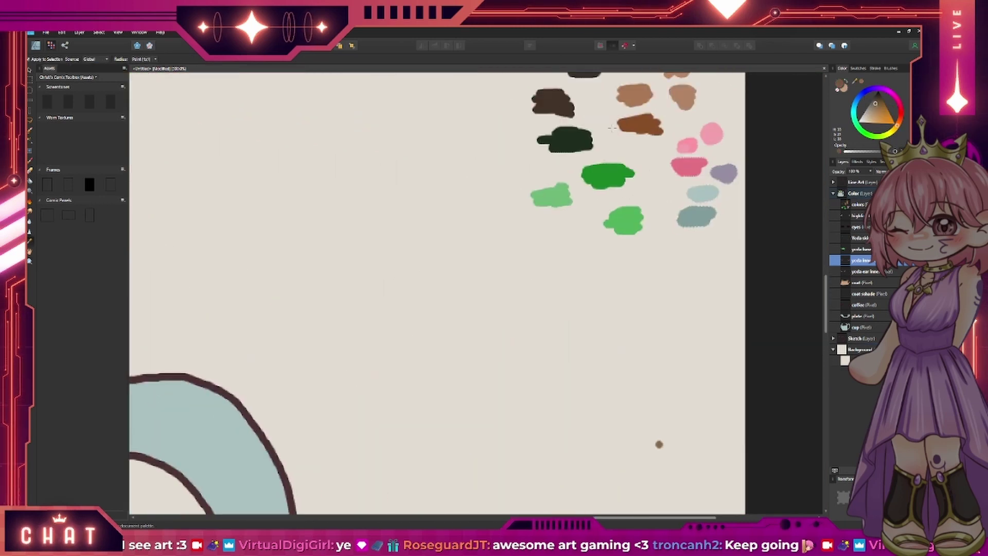
{"action": "scroll", "coordinate": [659, 444], "scroll_direction": "left", "scroll_amount": 10}
{"action": "scroll", "coordinate": [659, 445], "scroll_direction": "down", "scroll_amount": 3}
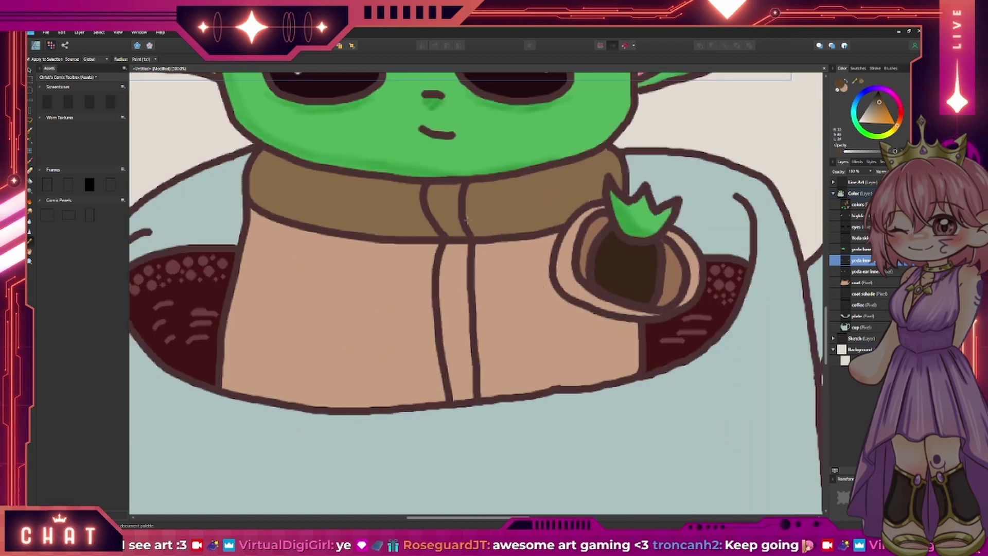
- On the coat shade layer, brush darker brown over the left and lower-right collar
{"action": "scroll", "coordinate": [360, 289], "scroll_direction": "left", "scroll_amount": 5}
{"action": "key", "text": "b"}
{"action": "left_click", "coordinate": [864, 283]}
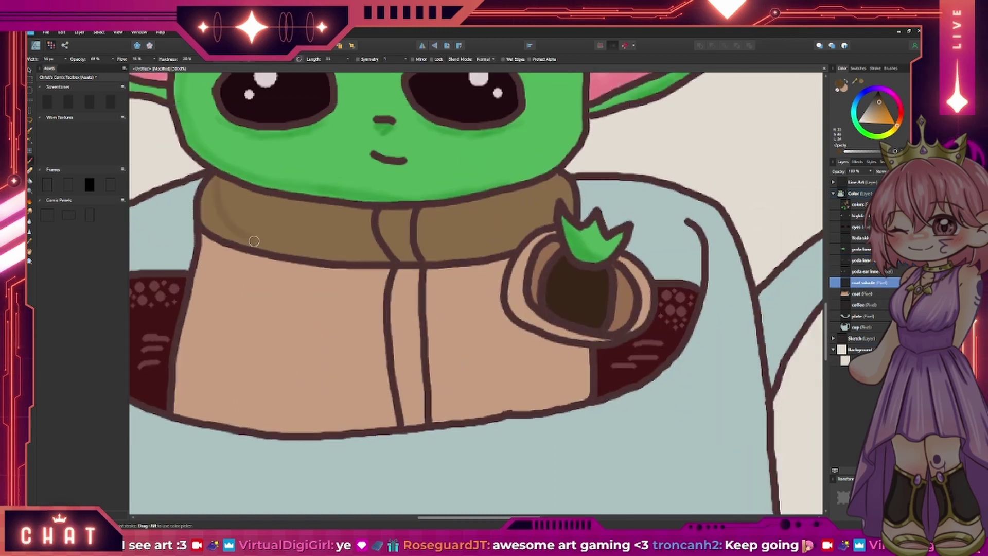
{"action": "left_click_drag", "start_coordinate": [254, 241], "coordinate": [219, 177]}
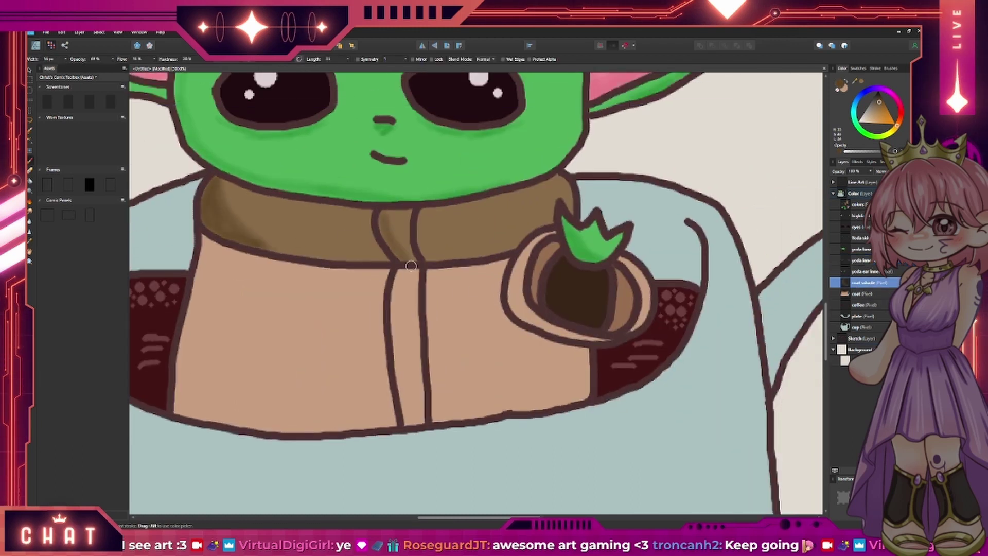
{"action": "left_click_drag", "start_coordinate": [424, 260], "coordinate": [505, 244]}
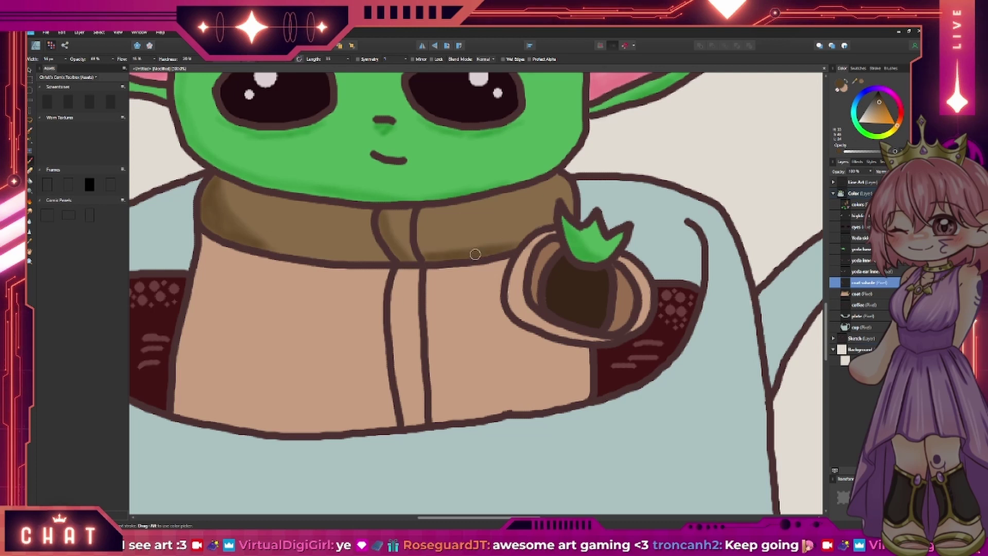
- Sample a darker brown and shade the coat's middle, bottom edge and lower-left edge
{"action": "key", "text": "i"}
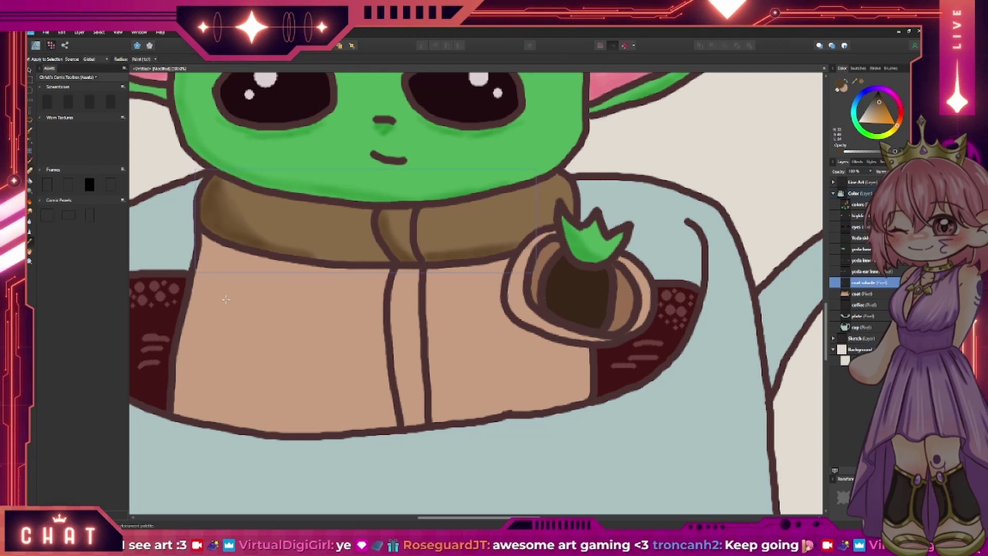
{"action": "left_click", "coordinate": [303, 198]}
{"action": "key", "text": "b"}
{"action": "scroll", "coordinate": [407, 258], "scroll_direction": "down", "scroll_amount": 2}
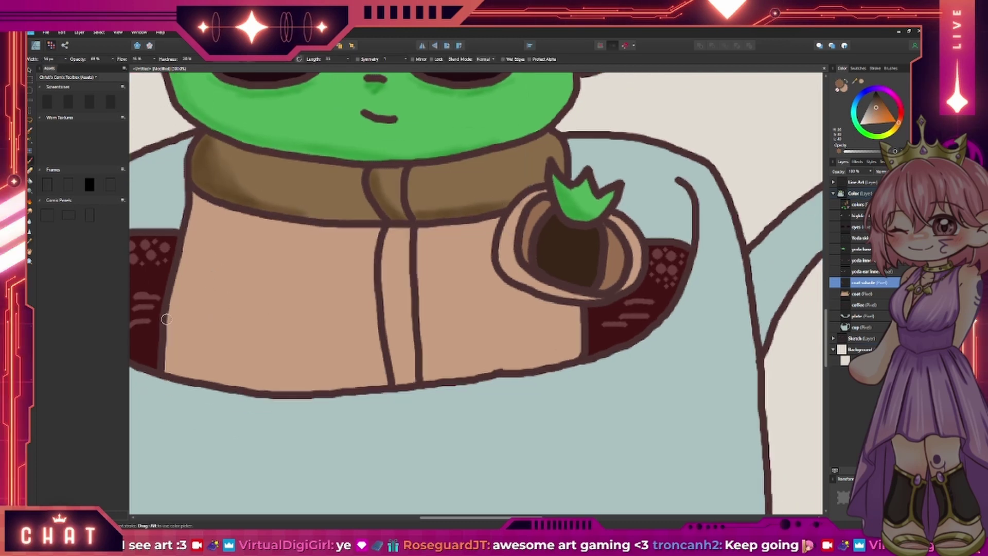
{"action": "left_click_drag", "start_coordinate": [405, 229], "coordinate": [409, 311]}
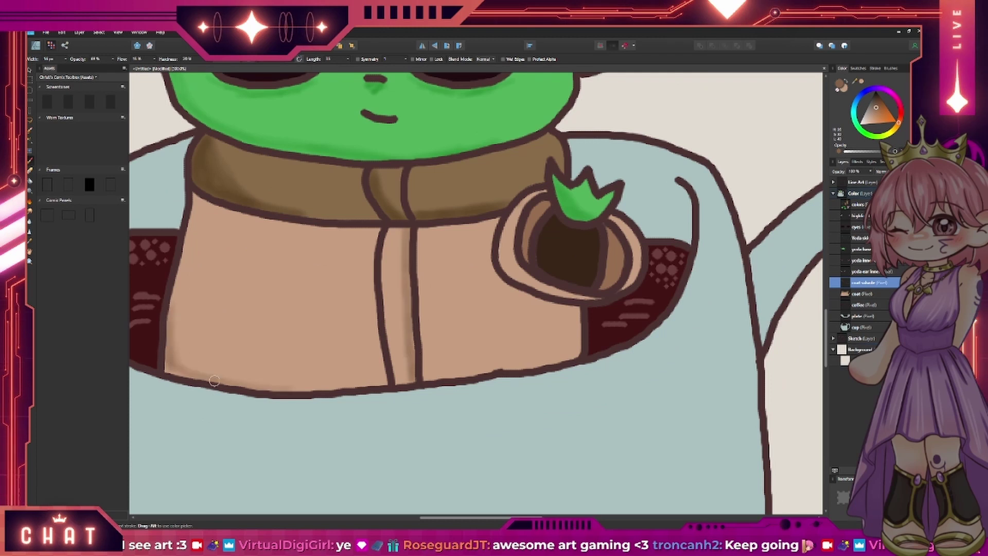
{"action": "mouse_move", "coordinate": [214, 380]}
{"action": "left_mouse_down"}
{"action": "mouse_move", "coordinate": [412, 382]}
{"action": "mouse_move", "coordinate": [578, 354]}
{"action": "left_mouse_up"}
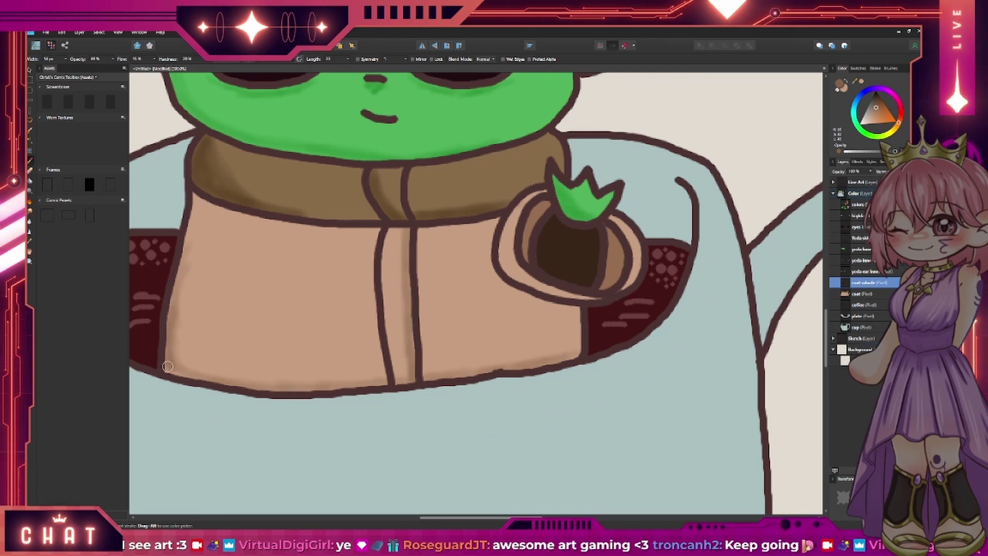
{"action": "mouse_move", "coordinate": [273, 387]}
{"action": "left_mouse_down"}
{"action": "mouse_move", "coordinate": [176, 337]}
{"action": "mouse_move", "coordinate": [184, 371]}
{"action": "left_mouse_up"}
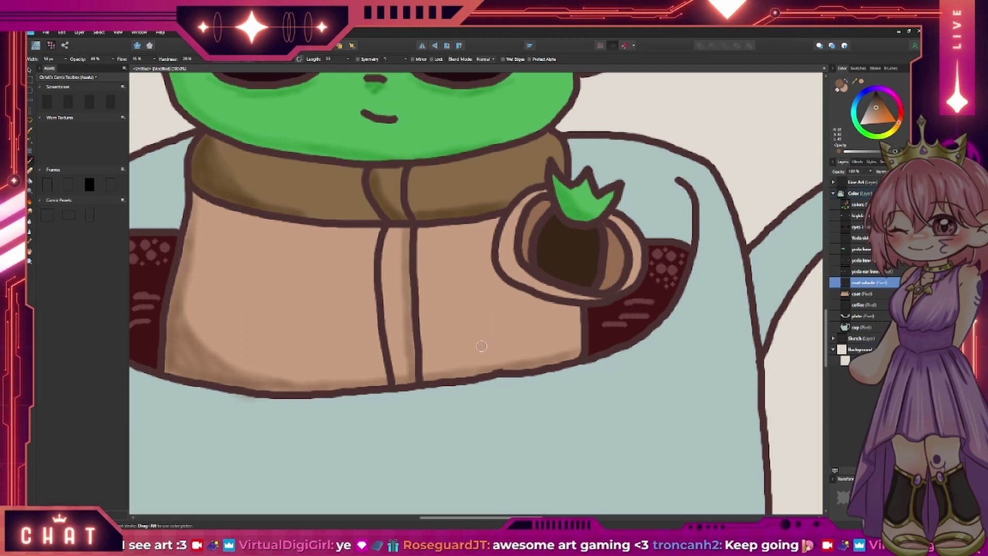
{"action": "left_click_drag", "start_coordinate": [549, 282], "coordinate": [359, 325]}
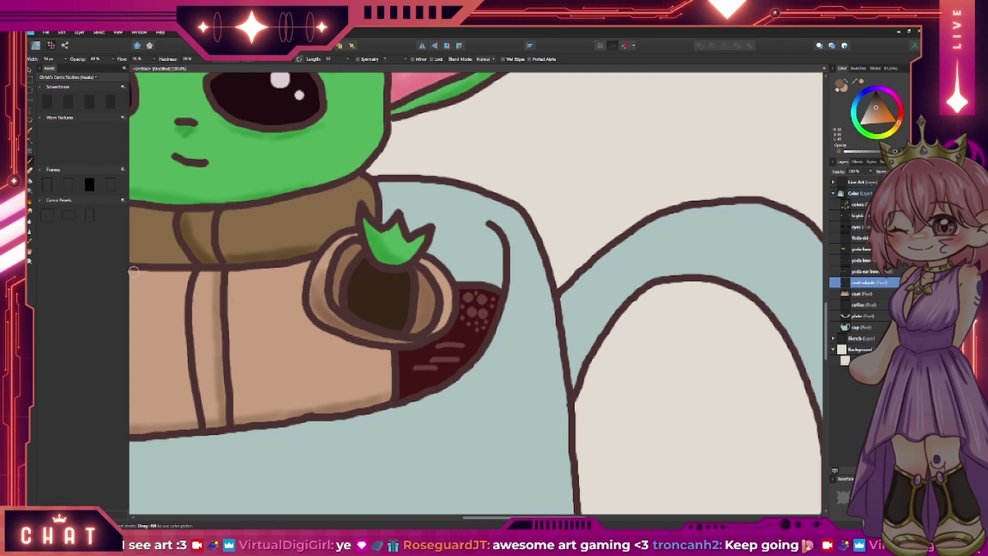
{"action": "key", "text": "z"}
{"action": "key", "text": "ctrl+1"}
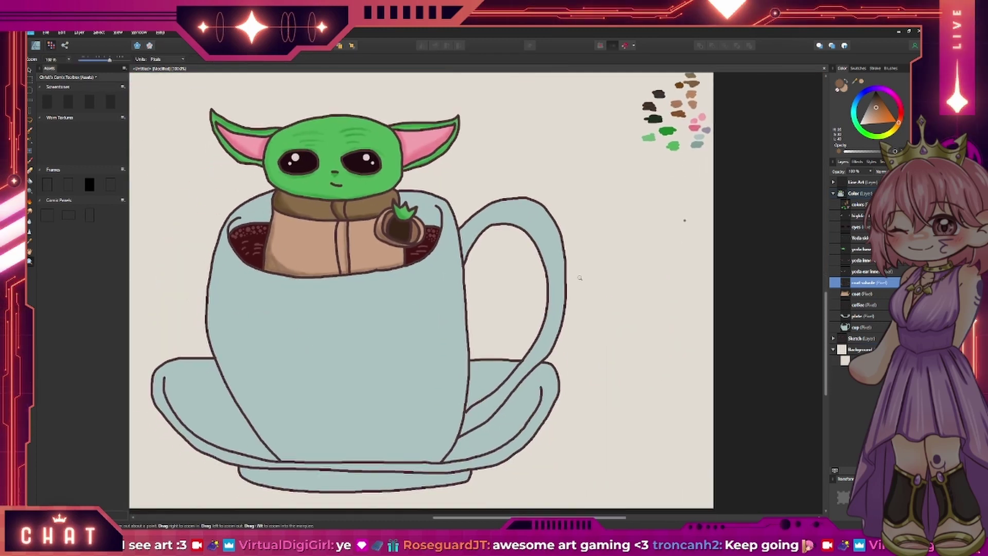
{"action": "scroll", "coordinate": [463, 306], "scroll_direction": "down", "scroll_amount": 1}
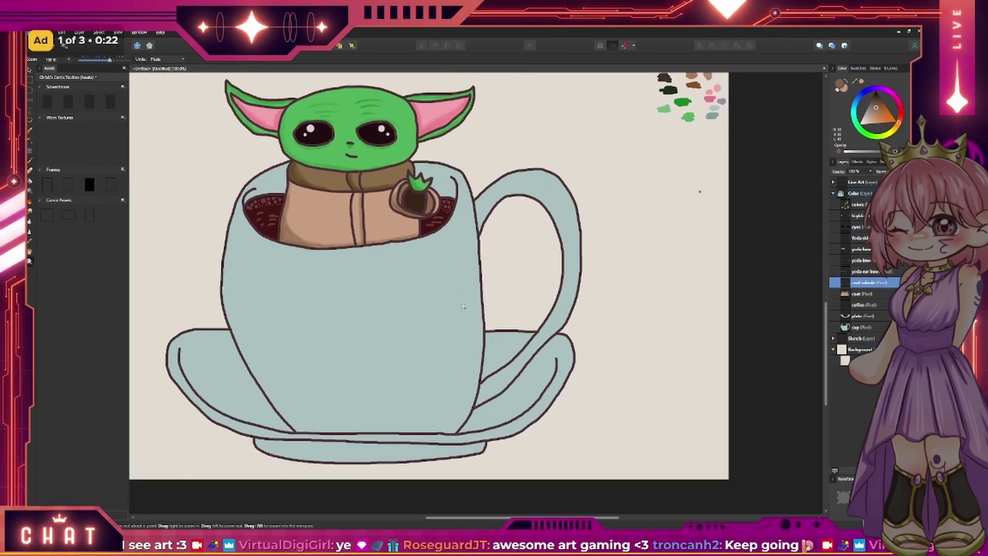
- Place the new shading layer between coffee and plate, then shade lilac under the cup rim
{"action": "key", "text": "i"}
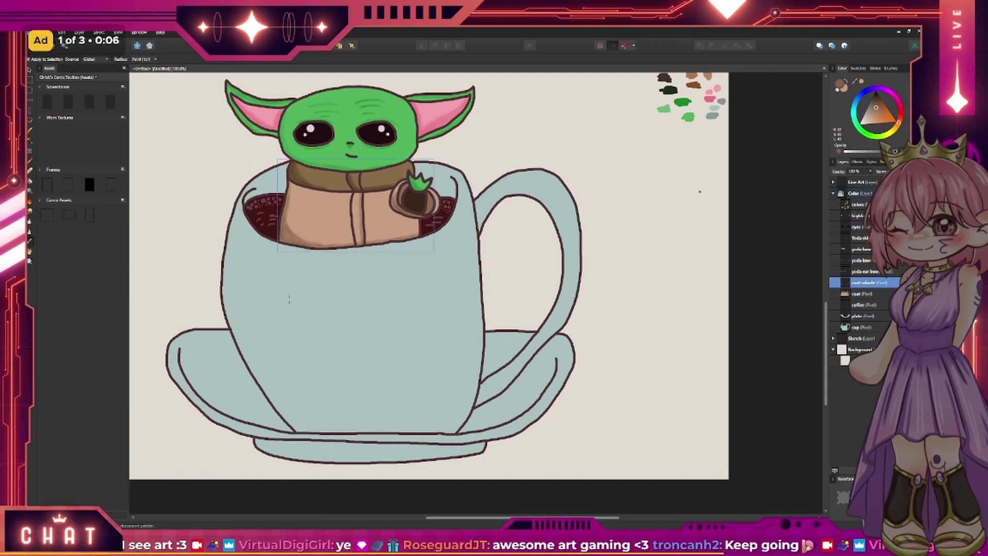
{"action": "key", "text": "b"}
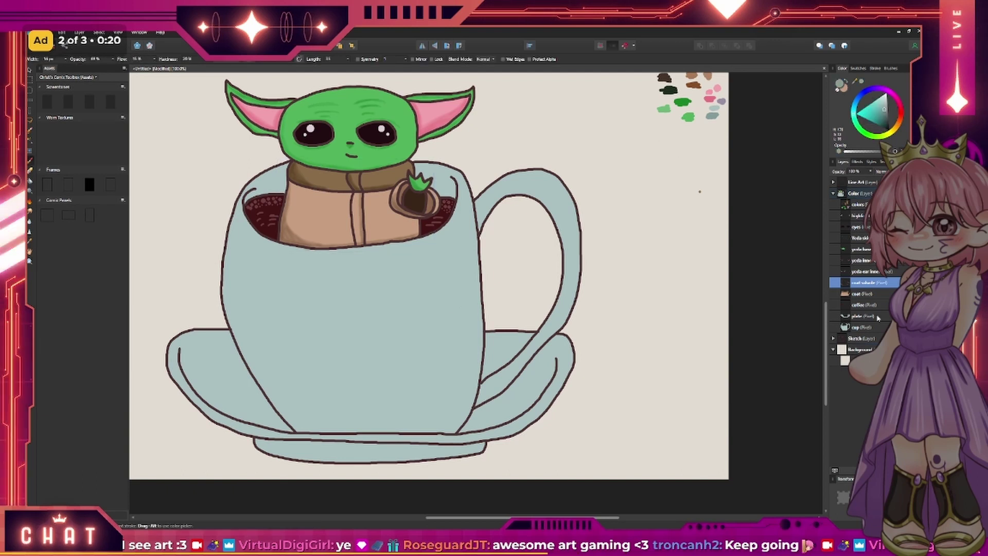
{"action": "left_click_drag", "start_coordinate": [853, 323], "coordinate": [855, 320]}
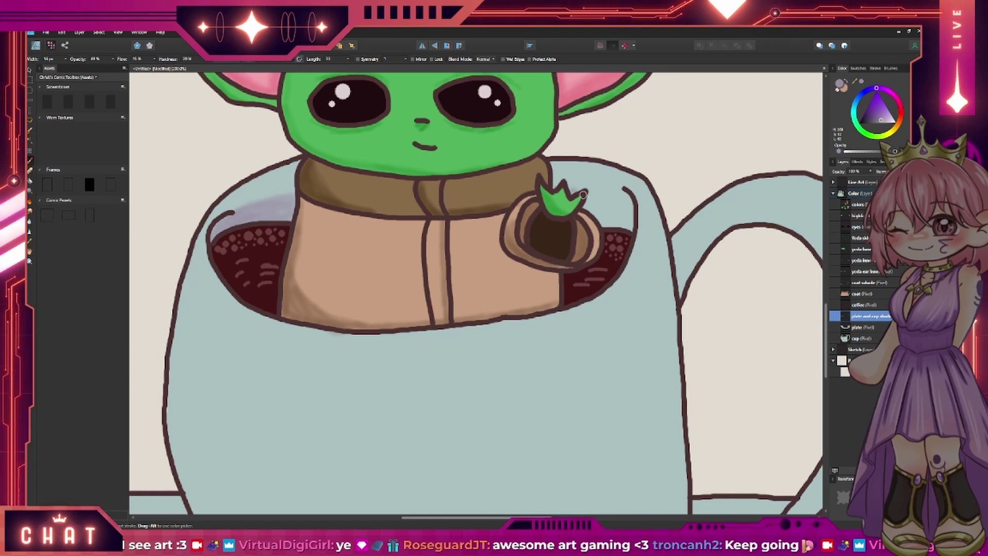
{"action": "left_click_drag", "start_coordinate": [607, 189], "coordinate": [616, 200]}
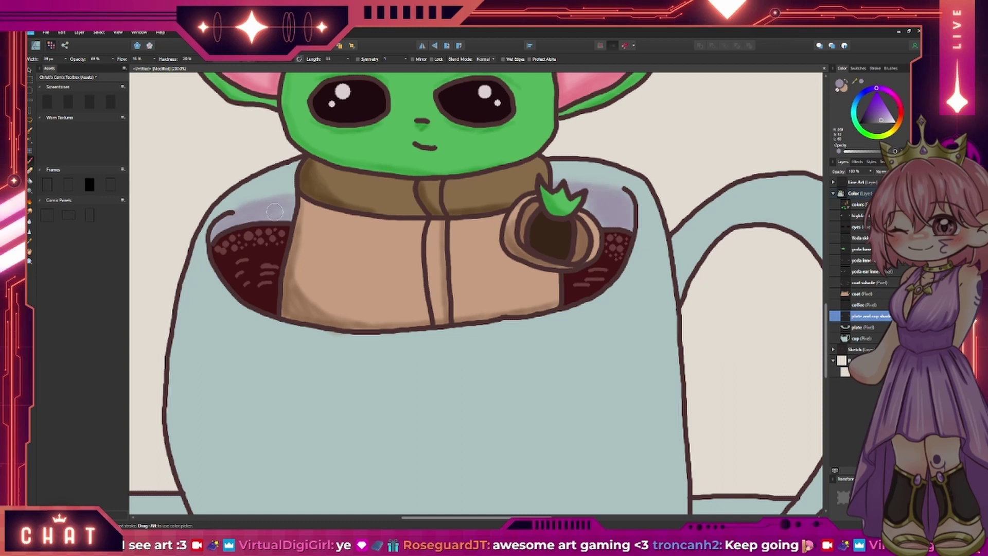
{"action": "scroll", "coordinate": [510, 271], "scroll_direction": "down", "scroll_amount": 2}
{"action": "scroll", "coordinate": [502, 274], "scroll_direction": "down", "scroll_amount": 2}
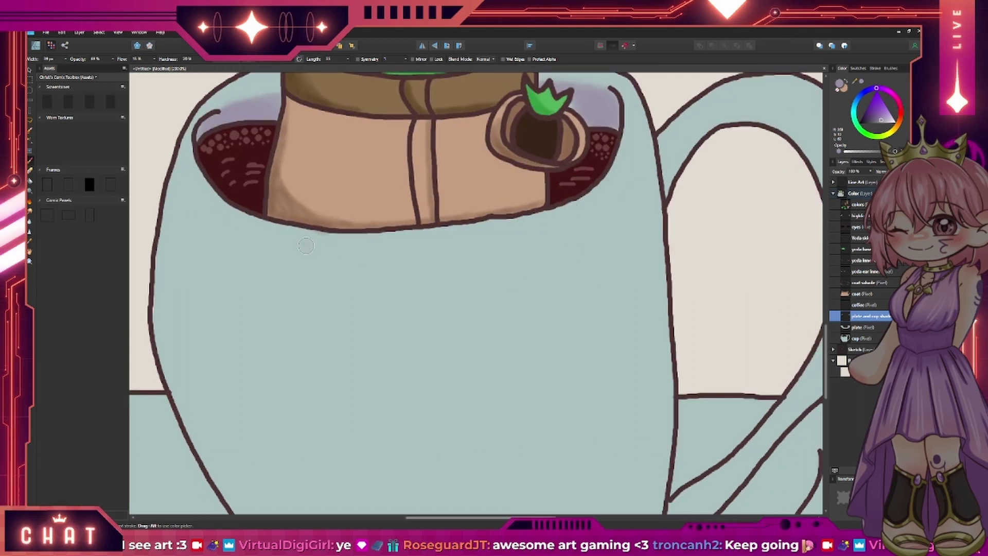
{"action": "left_click_drag", "start_coordinate": [389, 245], "coordinate": [609, 200]}
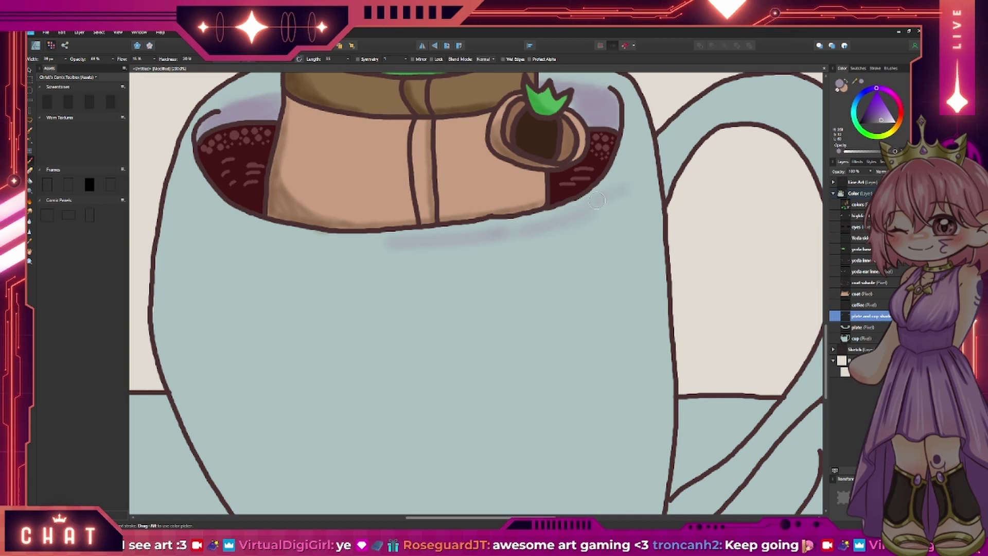
- Shade the cup's left side, then use a much wider brush across its right-centre
{"action": "scroll", "coordinate": [637, 129], "scroll_direction": "down", "scroll_amount": 5}
{"action": "mouse_move", "coordinate": [380, 117]}
{"action": "left_mouse_down"}
{"action": "mouse_move", "coordinate": [395, 447]}
{"action": "mouse_move", "coordinate": [496, 465]}
{"action": "left_mouse_up"}
{"action": "left_click_drag", "start_coordinate": [374, 430], "coordinate": [332, 134]}
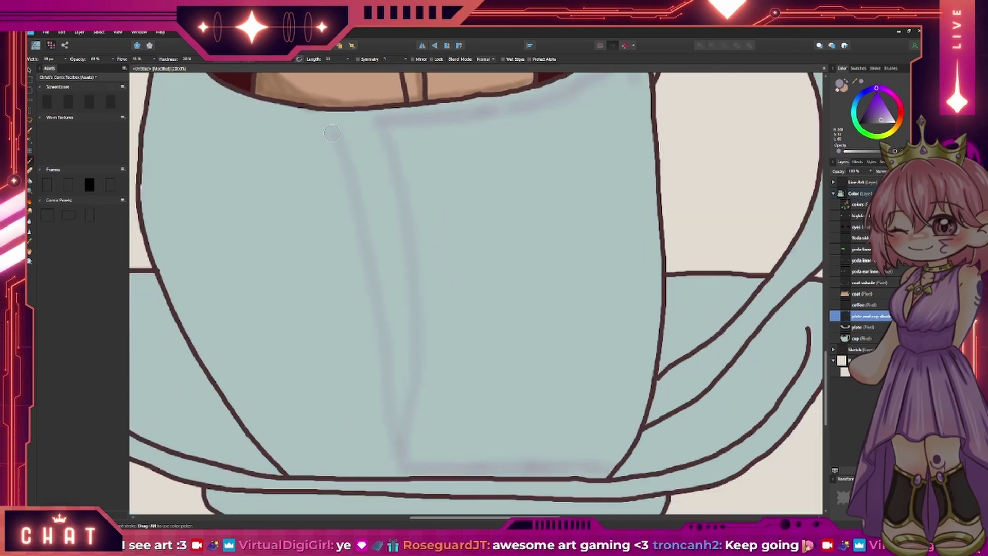
{"action": "left_click_drag", "start_coordinate": [356, 443], "coordinate": [342, 239]}
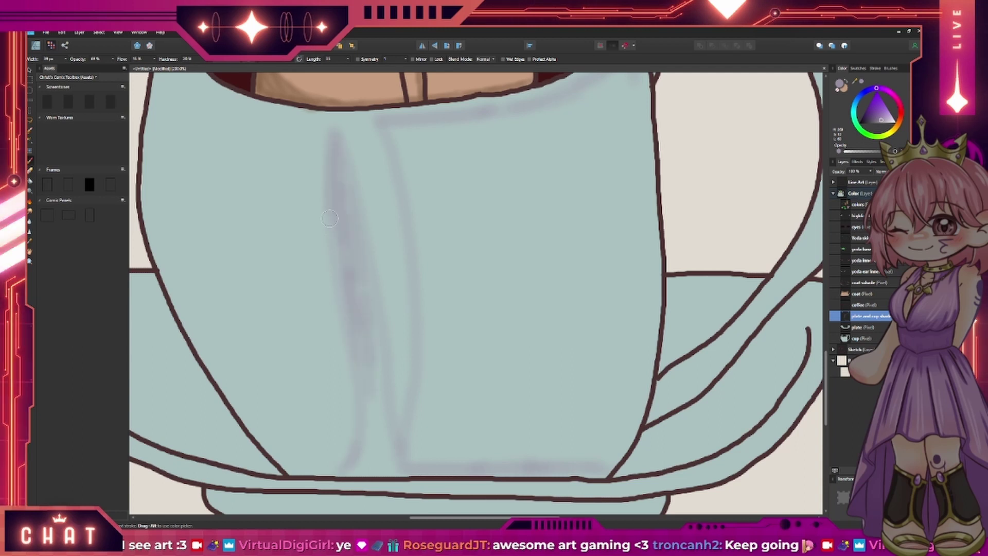
{"action": "left_click_drag", "start_coordinate": [65, 59], "coordinate": [69, 67]}
{"action": "left_click_drag", "start_coordinate": [357, 298], "coordinate": [391, 466]}
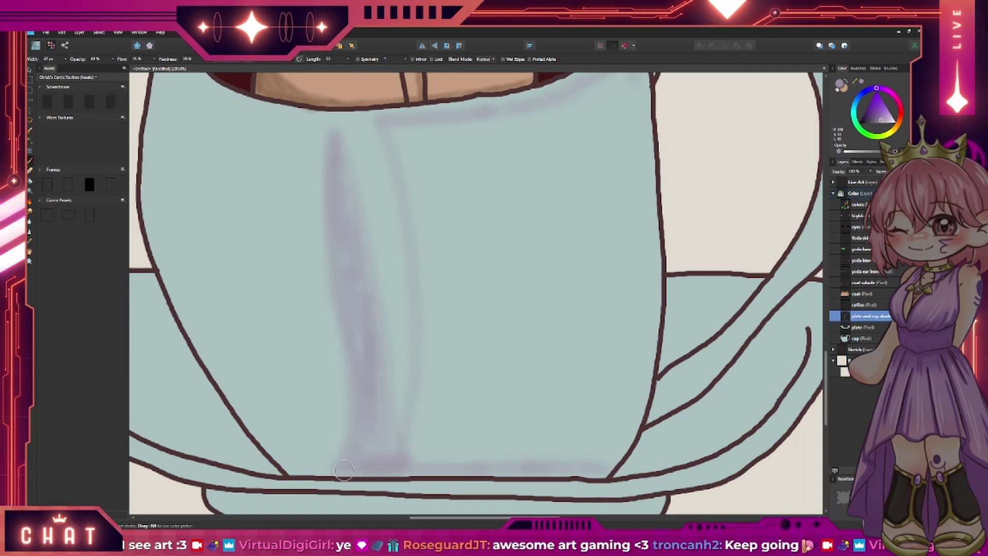
{"action": "left_click_drag", "start_coordinate": [465, 220], "coordinate": [624, 342]}
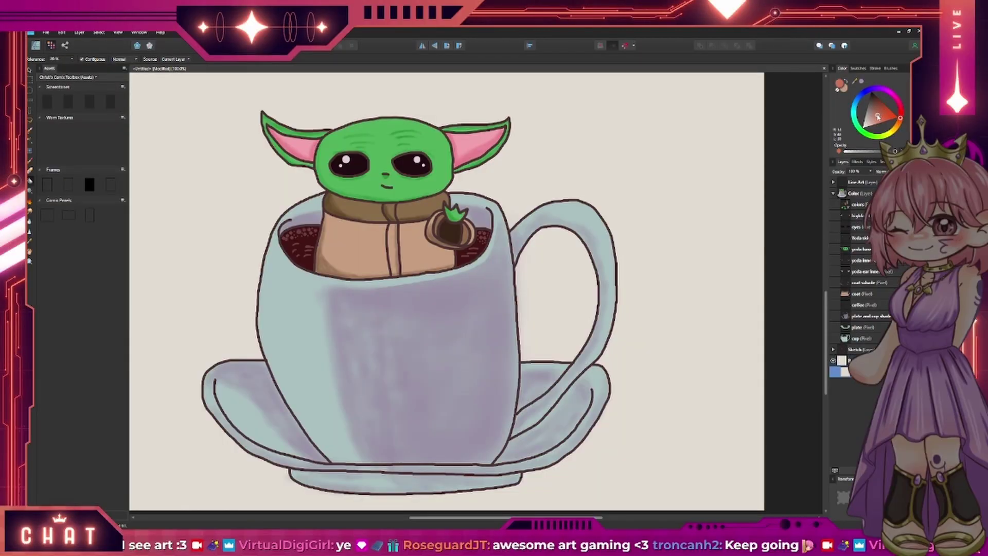
- Fill the background with a lighter salmon orange and set brush opacity to 100%
{"action": "left_click", "coordinate": [794, 133]}
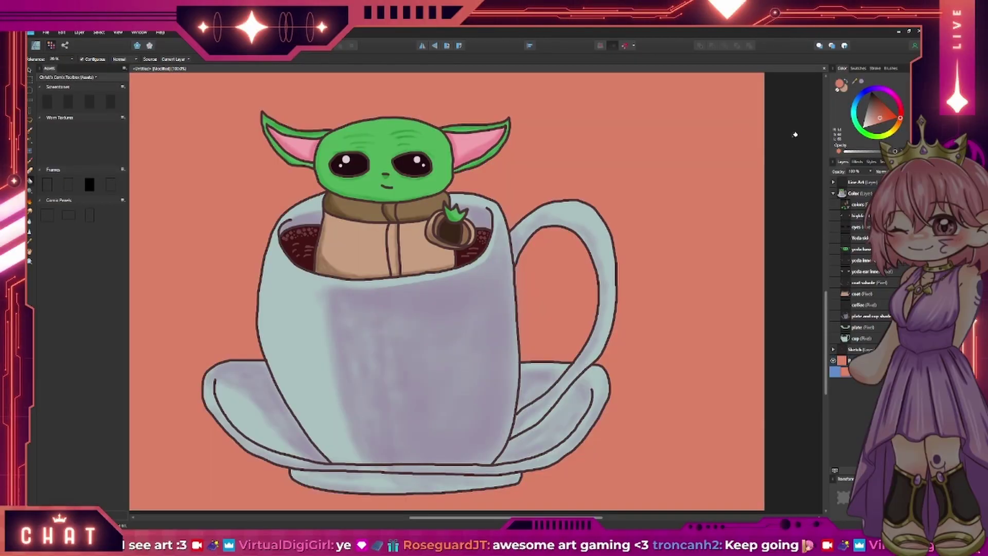
{"action": "left_click", "coordinate": [878, 122]}
{"action": "key", "text": "b"}
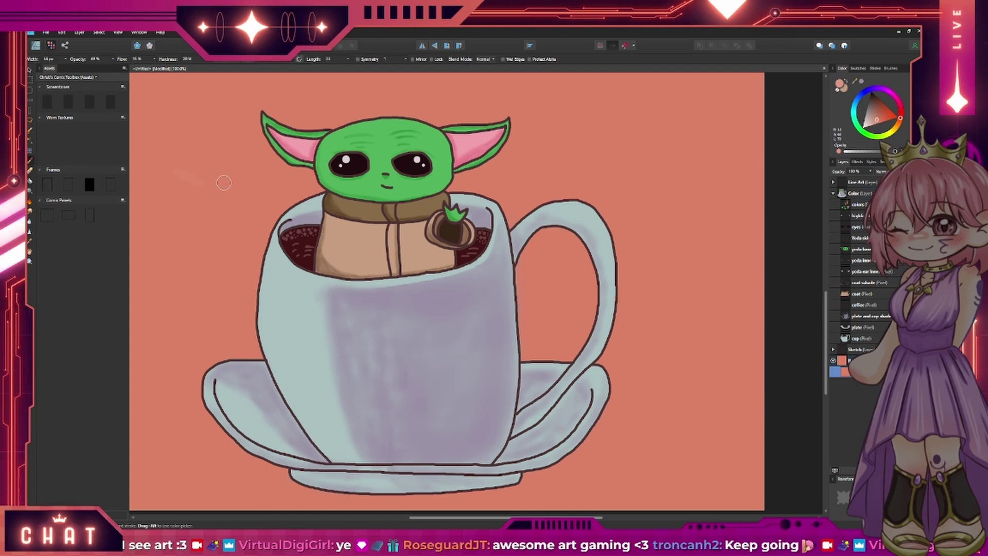
{"action": "key", "text": "0"}
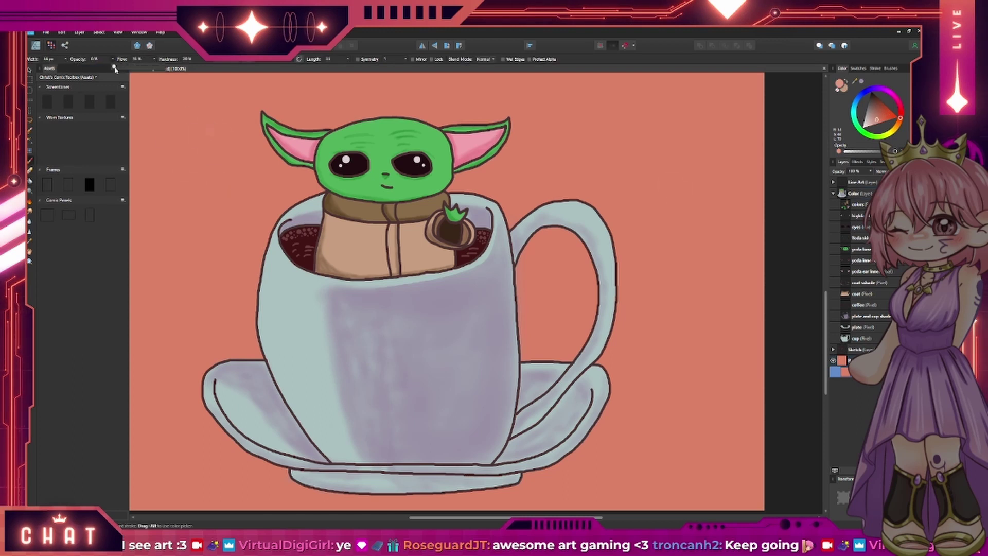
- Group the Line Art and Color layers, move the artwork up and scale it larger
{"action": "key", "text": "ctrl+minus"}
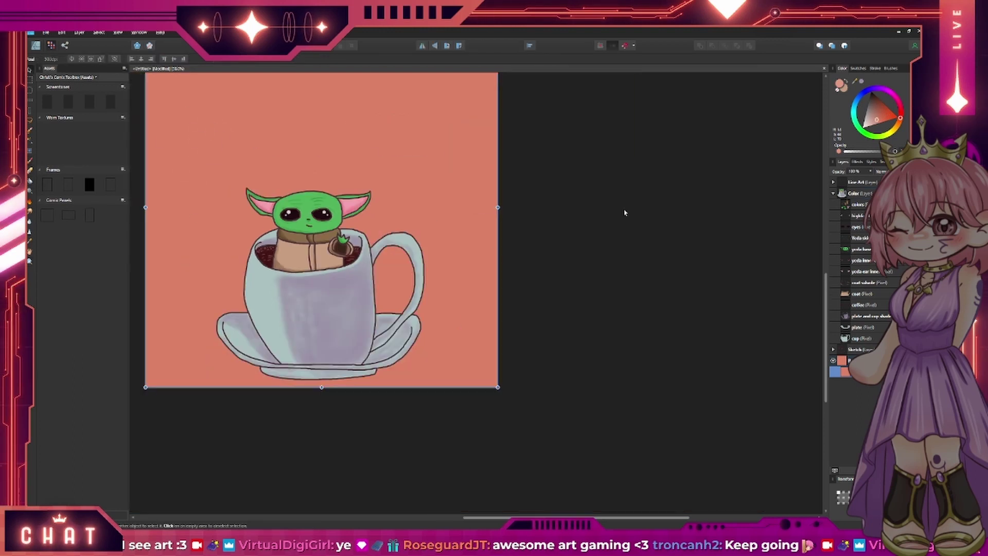
{"action": "key", "text": "v"}
{"action": "left_click", "coordinate": [859, 193]}
{"action": "left_click", "coordinate": [857, 181], "text": "shift"}
{"action": "left_click_drag", "start_coordinate": [330, 257], "coordinate": [335, 229]}
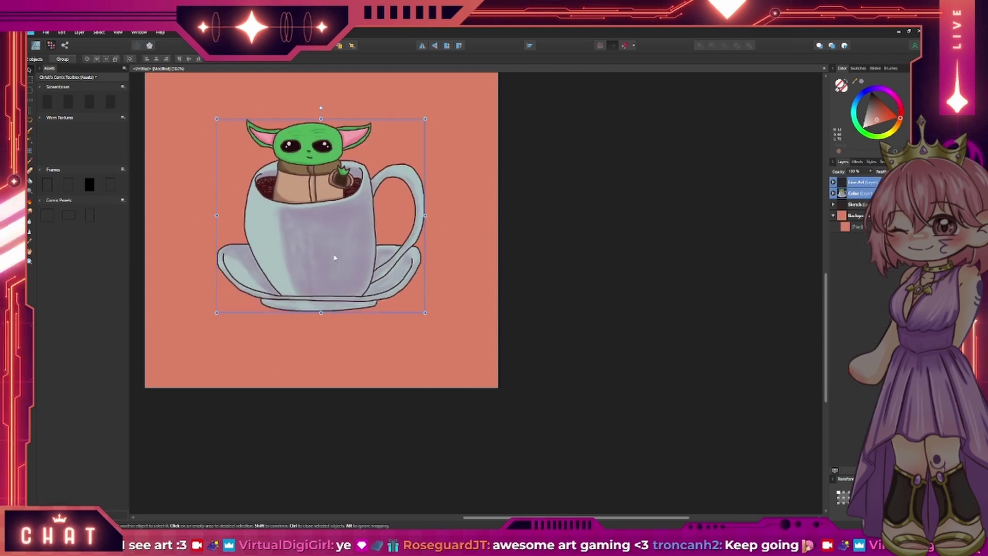
{"action": "right_click", "coordinate": [857, 187]}
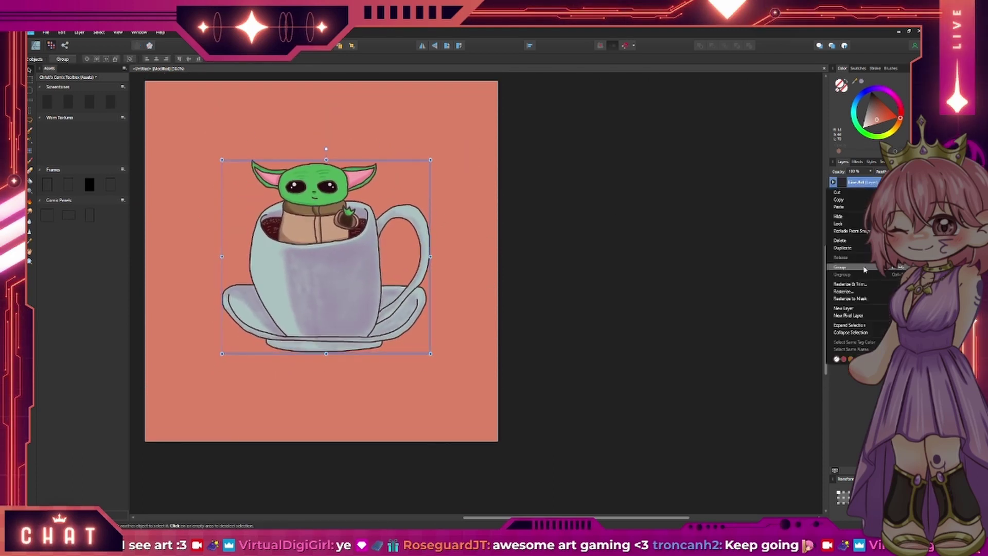
{"action": "left_click", "coordinate": [845, 288]}
{"action": "left_click_drag", "start_coordinate": [431, 160], "coordinate": [454, 136]}
{"action": "left_click_drag", "start_coordinate": [397, 195], "coordinate": [417, 184]}
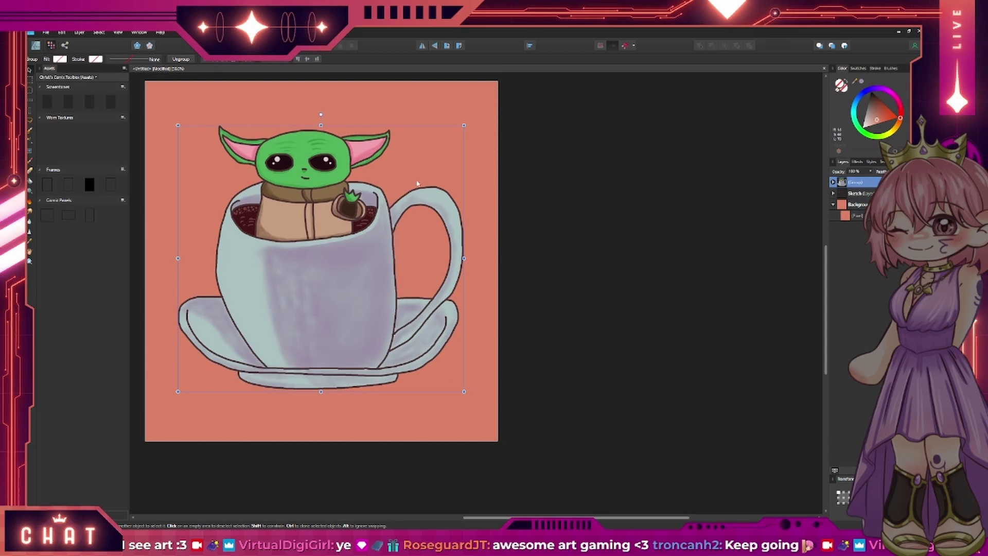
- Above the Background layer, draw a pale peach circle and enlarge it to frame the cup
{"action": "left_click", "coordinate": [855, 216]}
{"action": "key", "text": "ctrl+shift+n"}
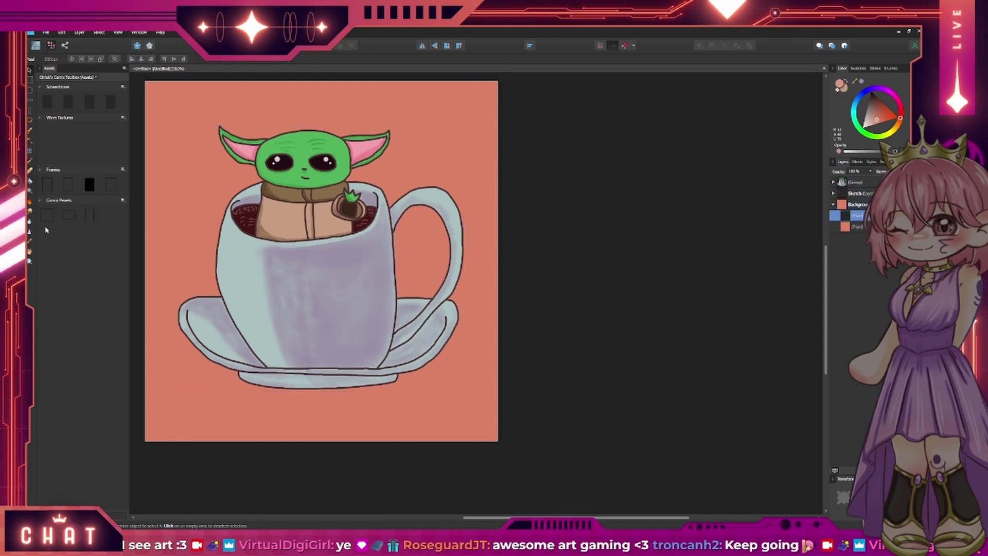
{"action": "left_click", "coordinate": [29, 252]}
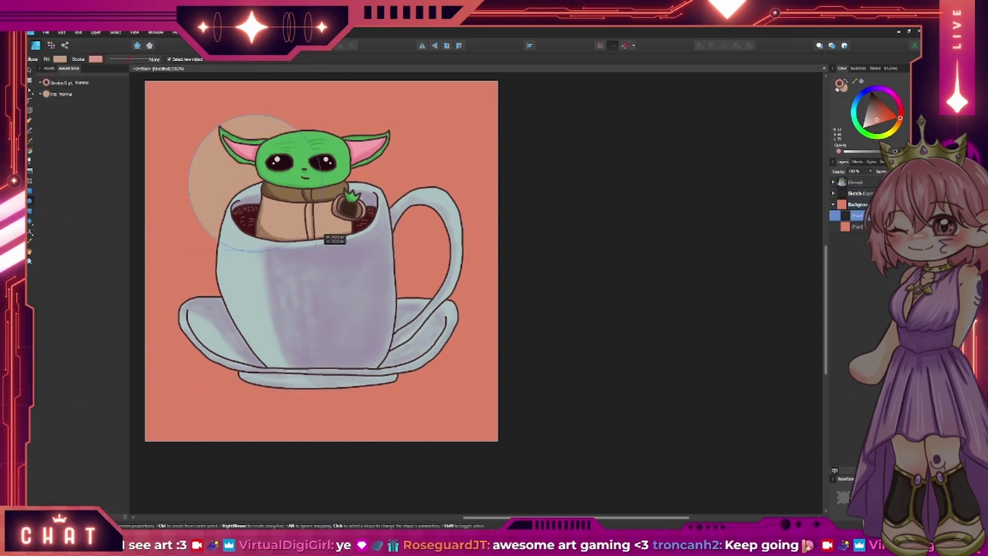
{"action": "left_click_drag", "start_coordinate": [176, 112], "coordinate": [454, 400]}
{"action": "left_click", "coordinate": [45, 96]}
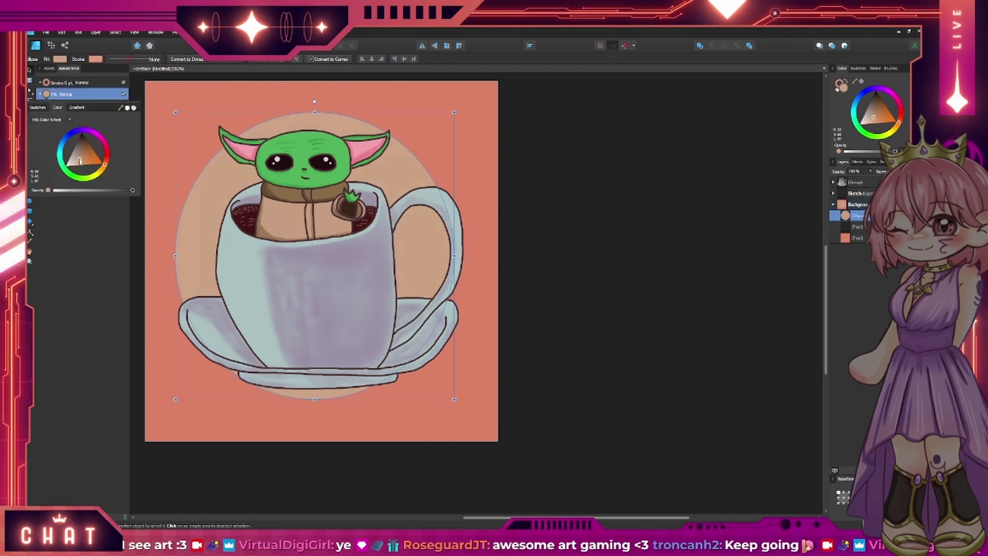
{"action": "left_click_drag", "start_coordinate": [82, 154], "coordinate": [78, 163]}
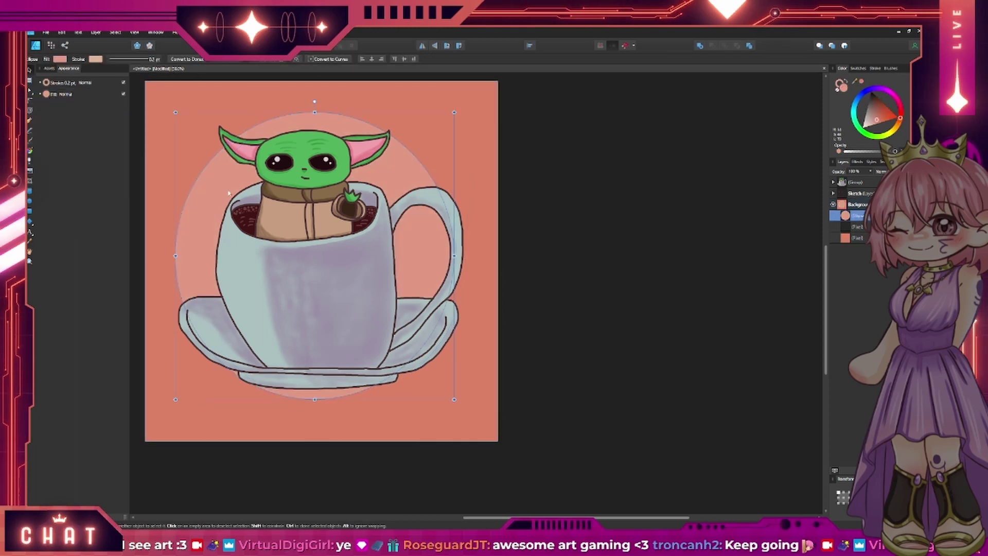
{"action": "left_click_drag", "start_coordinate": [454, 399], "coordinate": [478, 416]}
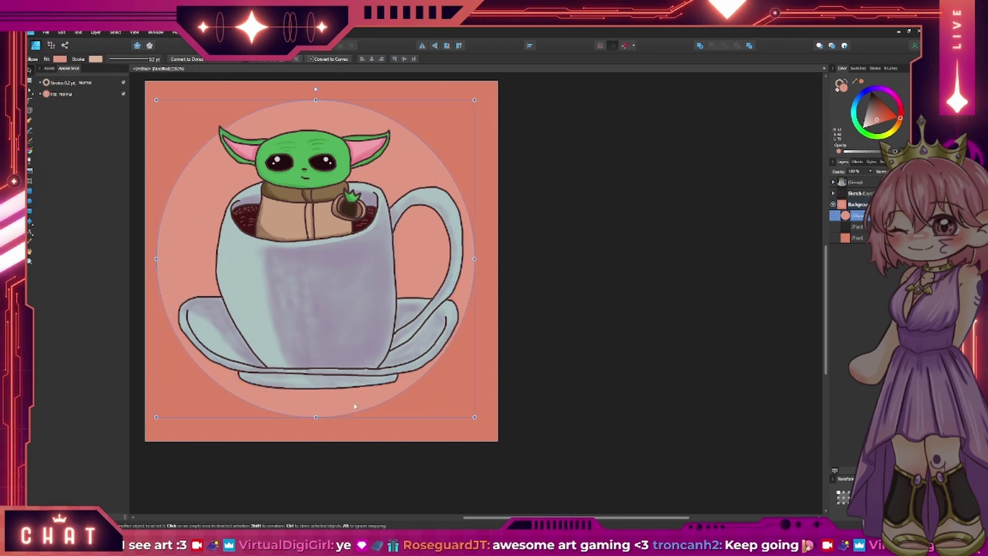
{"action": "left_click_drag", "start_coordinate": [354, 407], "coordinate": [348, 408]}
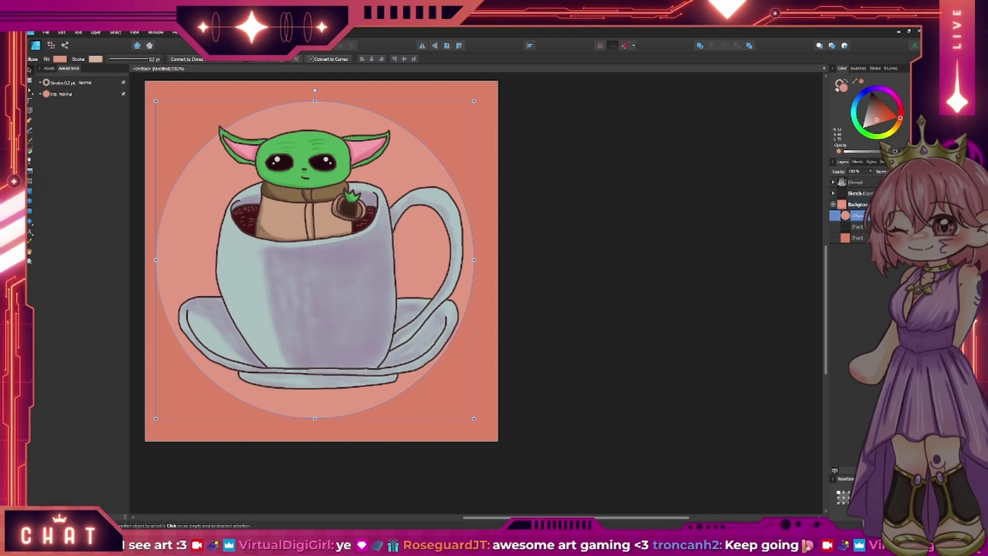
- Set the new text to a dark colour in Blackadder ITC at about 52.5 pt
{"action": "key", "text": "t"}
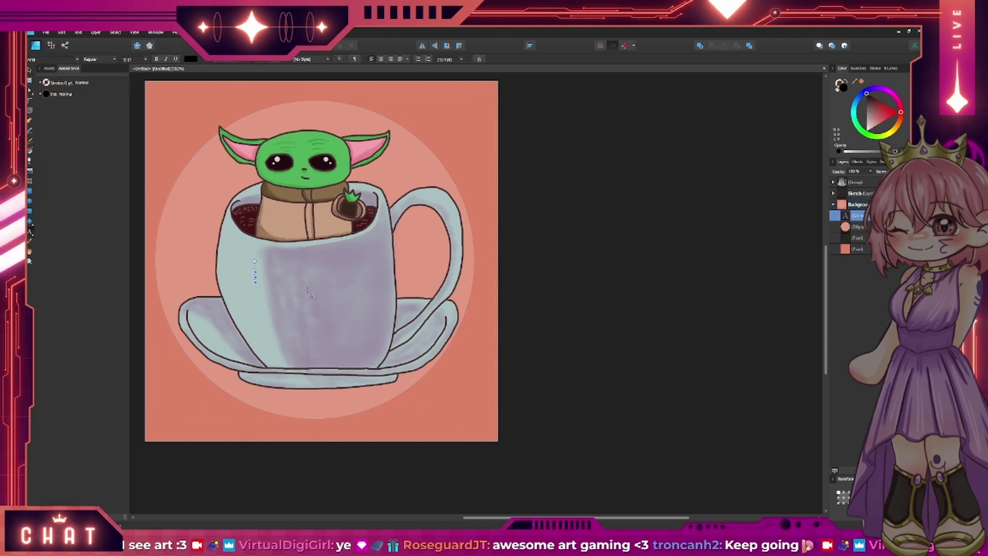
{"action": "key", "text": "ctrl+a"}
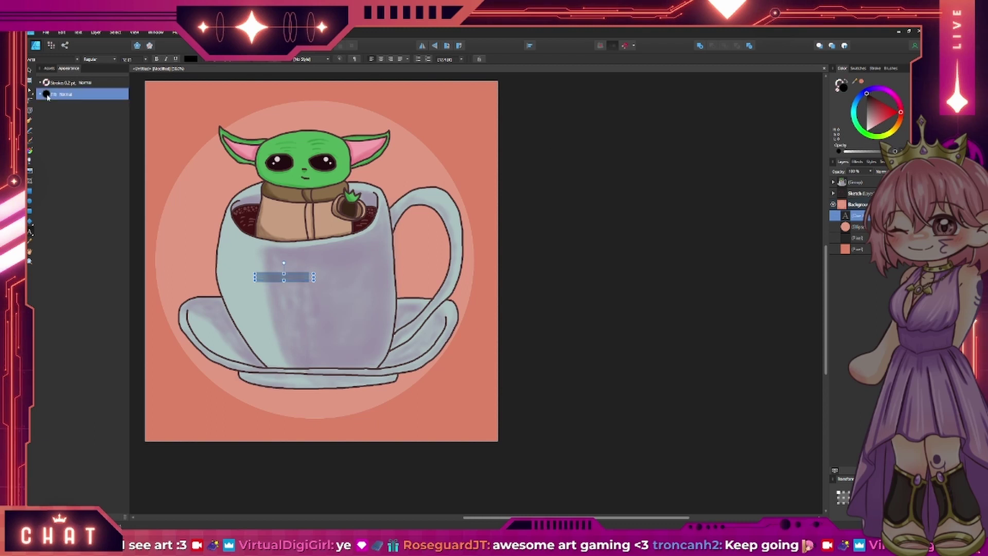
{"action": "left_click", "coordinate": [47, 96]}
{"action": "left_click_drag", "start_coordinate": [869, 219], "coordinate": [865, 184]}
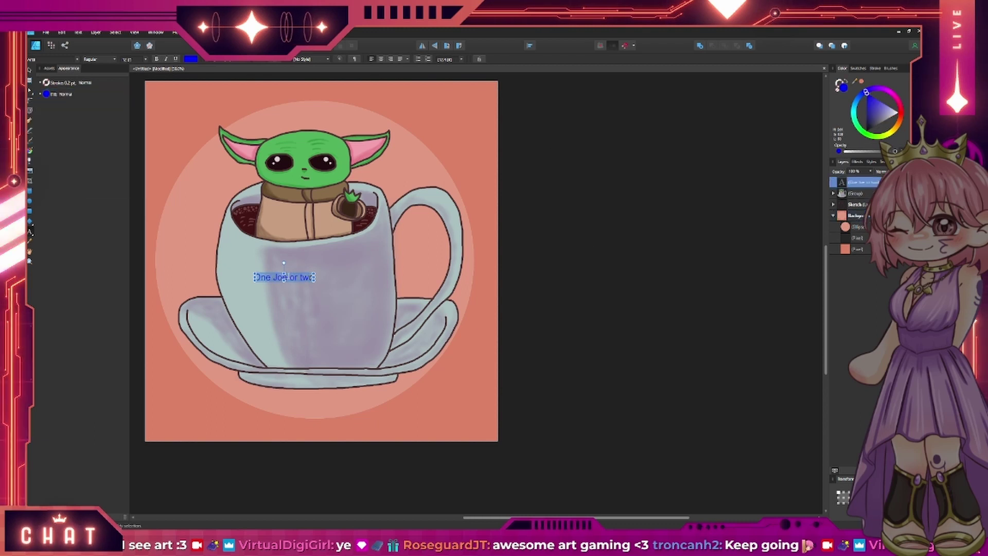
{"action": "left_click", "coordinate": [52, 59]}
{"action": "left_click", "coordinate": [84, 116]}
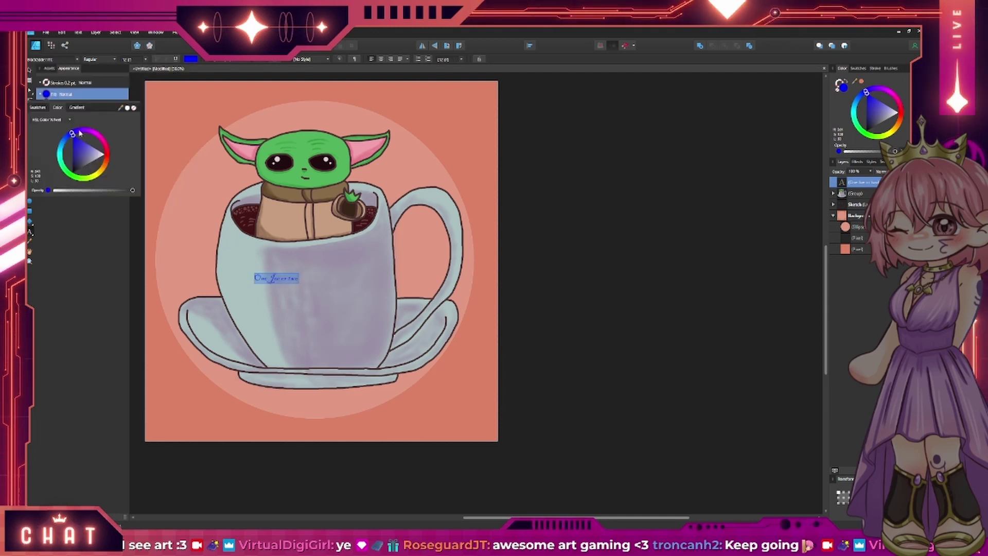
{"action": "left_click_drag", "start_coordinate": [72, 170], "coordinate": [71, 164]}
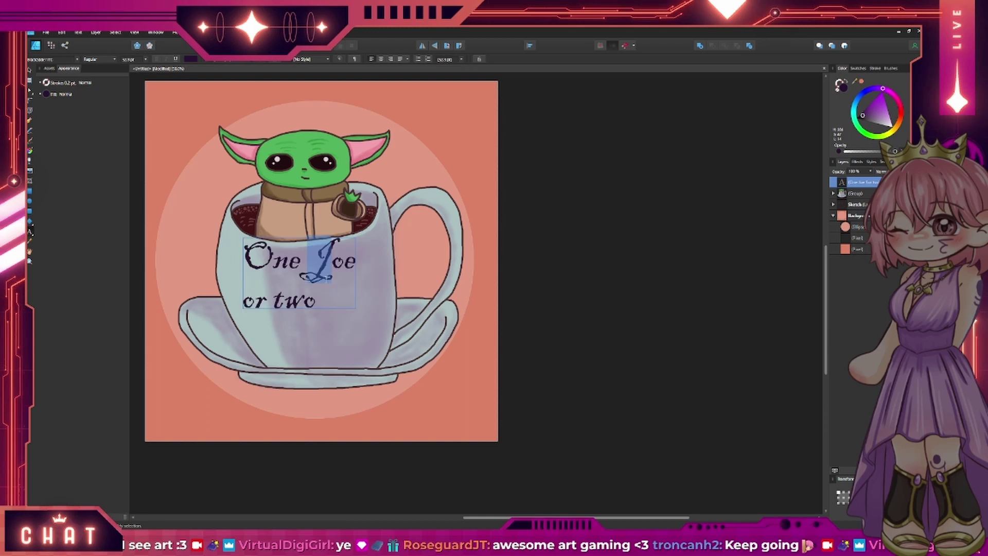
{"action": "mouse_move", "coordinate": [144, 61]}
{"action": "left_mouse_down"}
{"action": "mouse_move", "coordinate": [170, 64]}
{"action": "mouse_move", "coordinate": [155, 61]}
{"action": "left_mouse_up"}
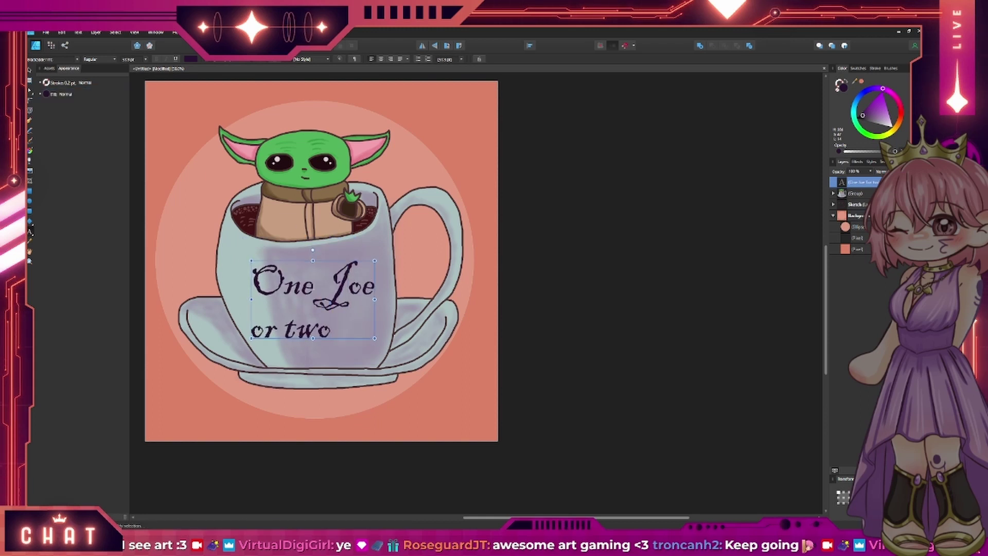
- Capitalise 'Or T' on the second line, centre both lines and widen their line spacing
{"action": "left_click", "coordinate": [61, 94]}
{"action": "type", "text": "Or "}
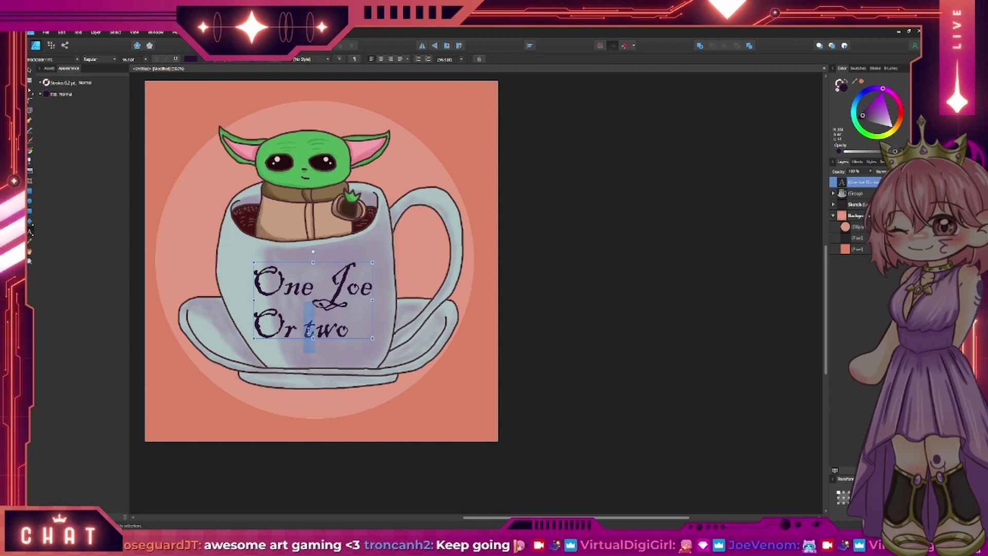
{"action": "type", "text": "T"}
{"action": "key", "text": "ctrl+a"}
{"action": "left_click", "coordinate": [408, 59]}
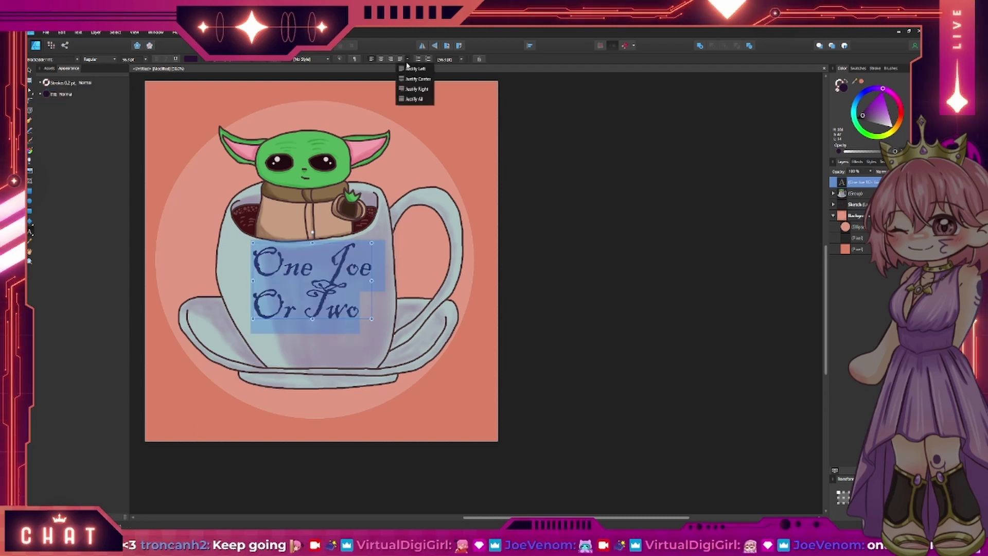
{"action": "left_click", "coordinate": [415, 69]}
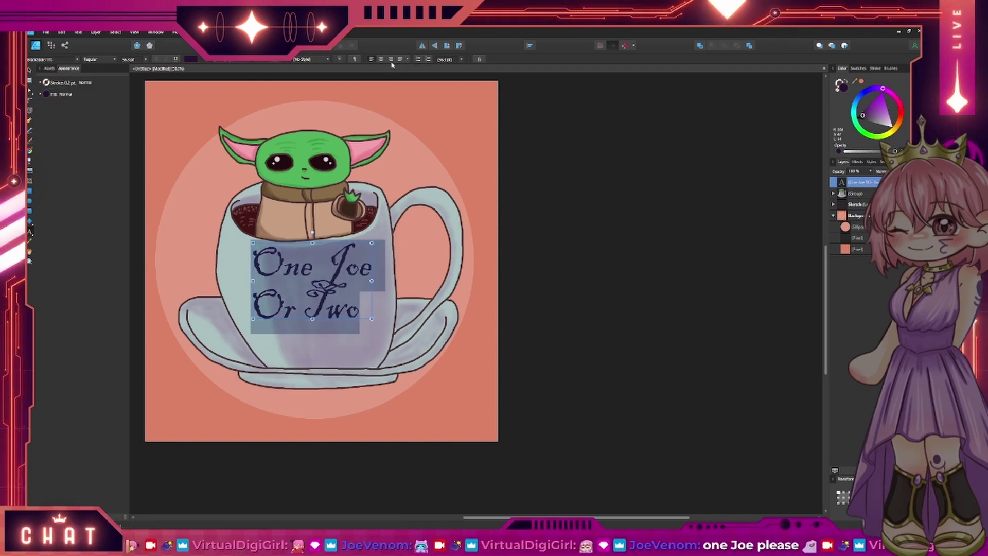
{"action": "left_click", "coordinate": [408, 59]}
{"action": "left_click", "coordinate": [415, 79]}
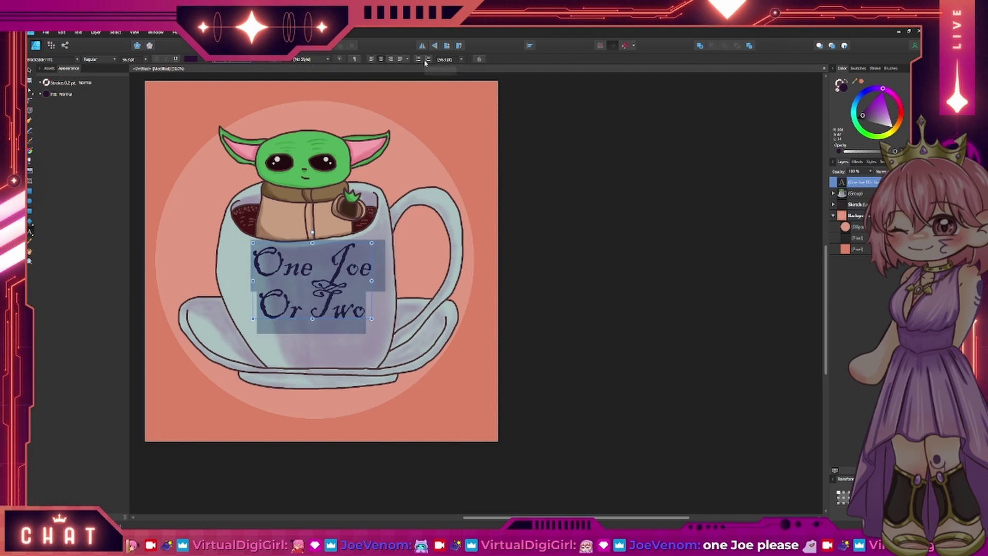
{"action": "left_click", "coordinate": [461, 59]}
{"action": "left_click", "coordinate": [448, 154]}
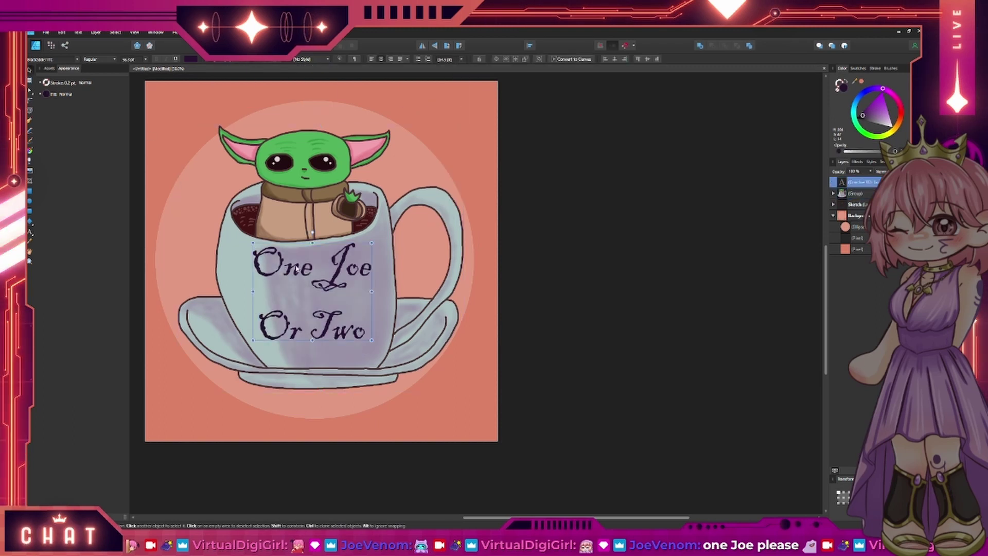
{"action": "key", "text": "Escape"}
{"action": "left_click_drag", "start_coordinate": [297, 268], "coordinate": [344, 275]}
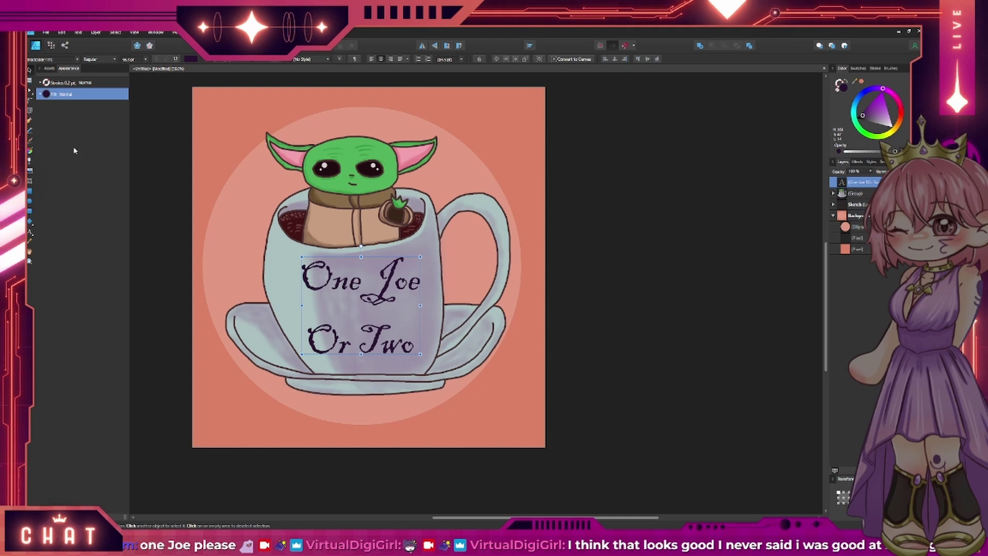
- Export the coffee-cup illustration as a PNG file and save the document
{"action": "key", "text": "alt+f"}
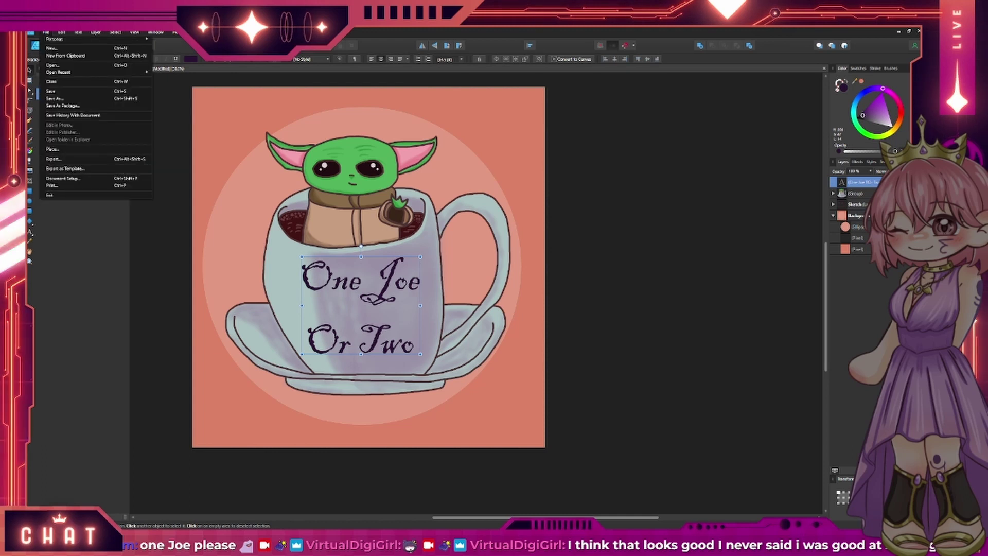
{"action": "left_click", "coordinate": [83, 160]}
{"action": "left_click", "coordinate": [331, 344]}
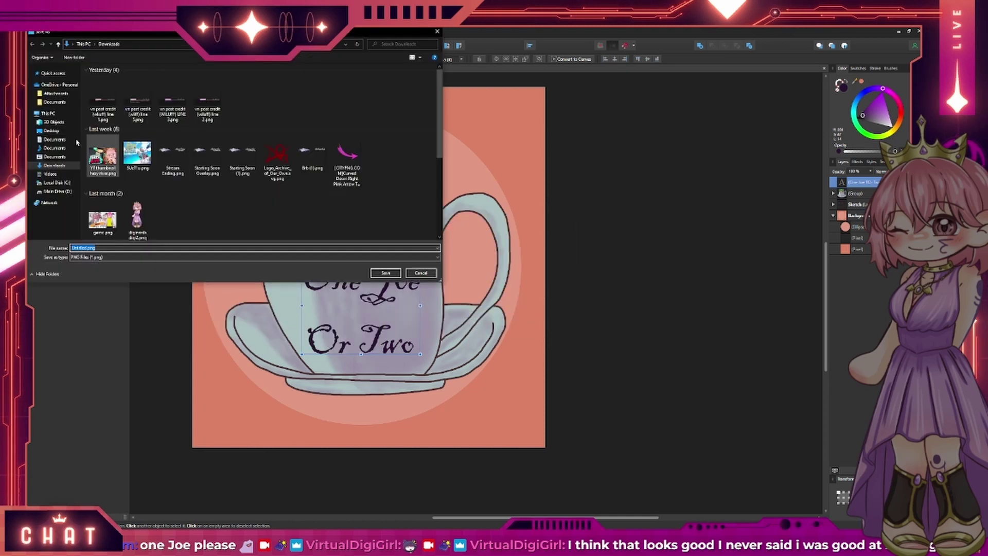
{"action": "key", "text": "Return"}
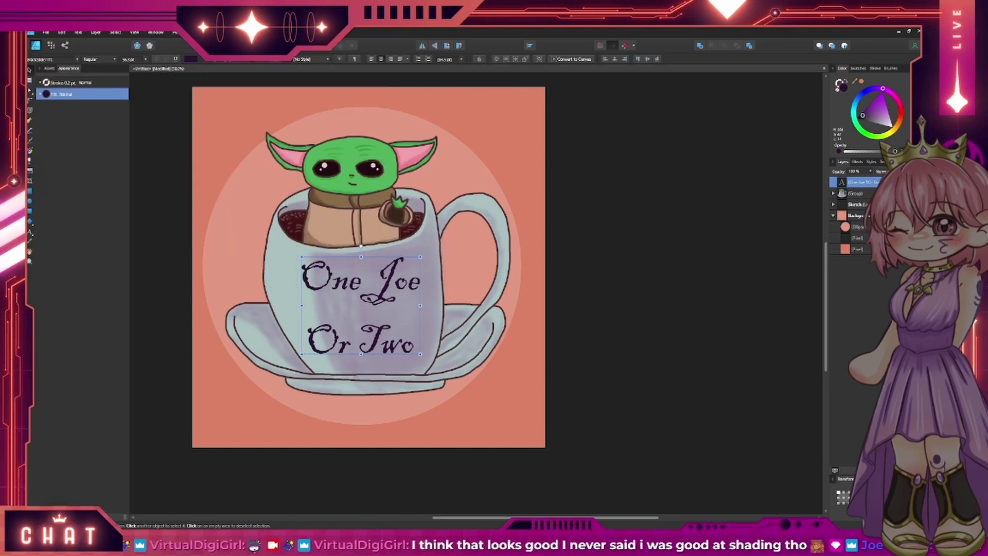
{"action": "left_click", "coordinate": [46, 32]}
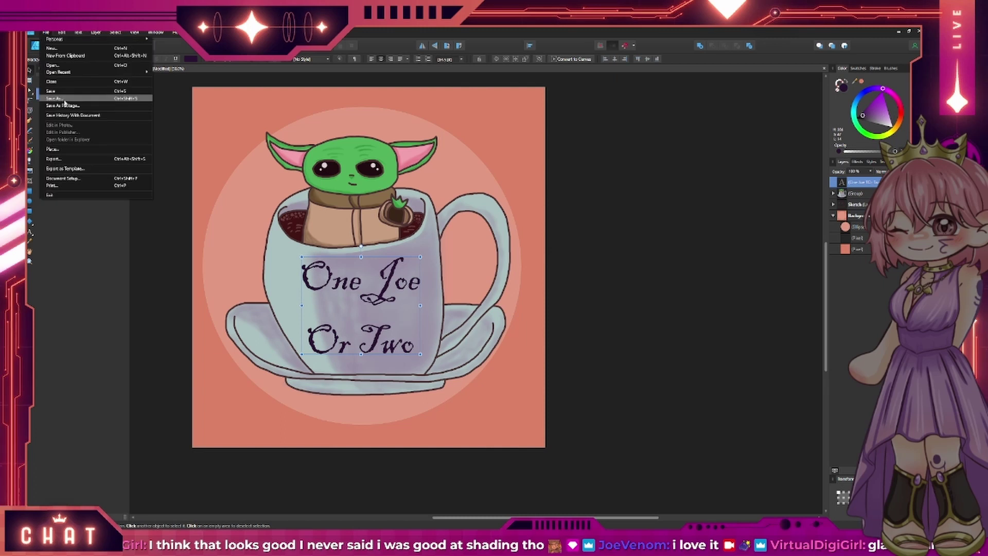
{"action": "key", "text": "Escape"}
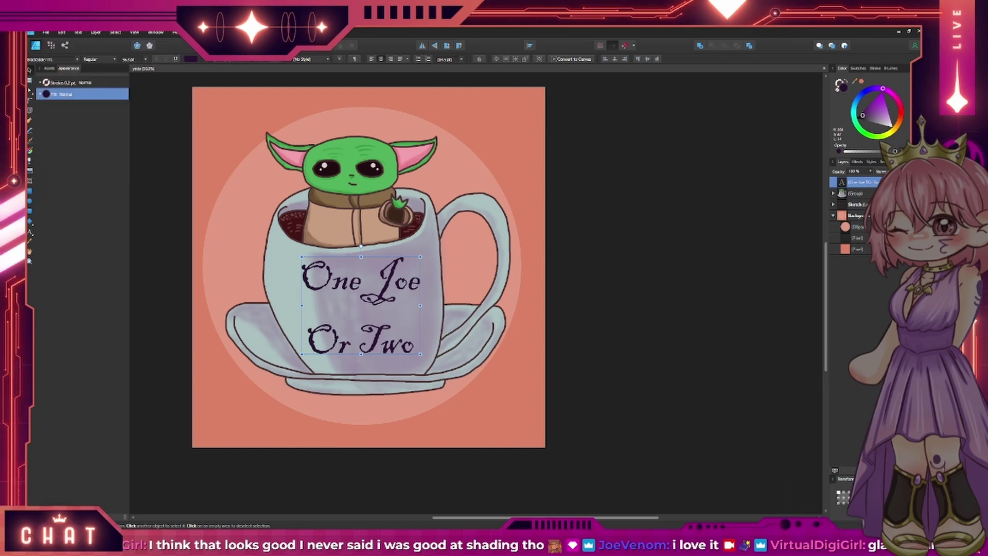